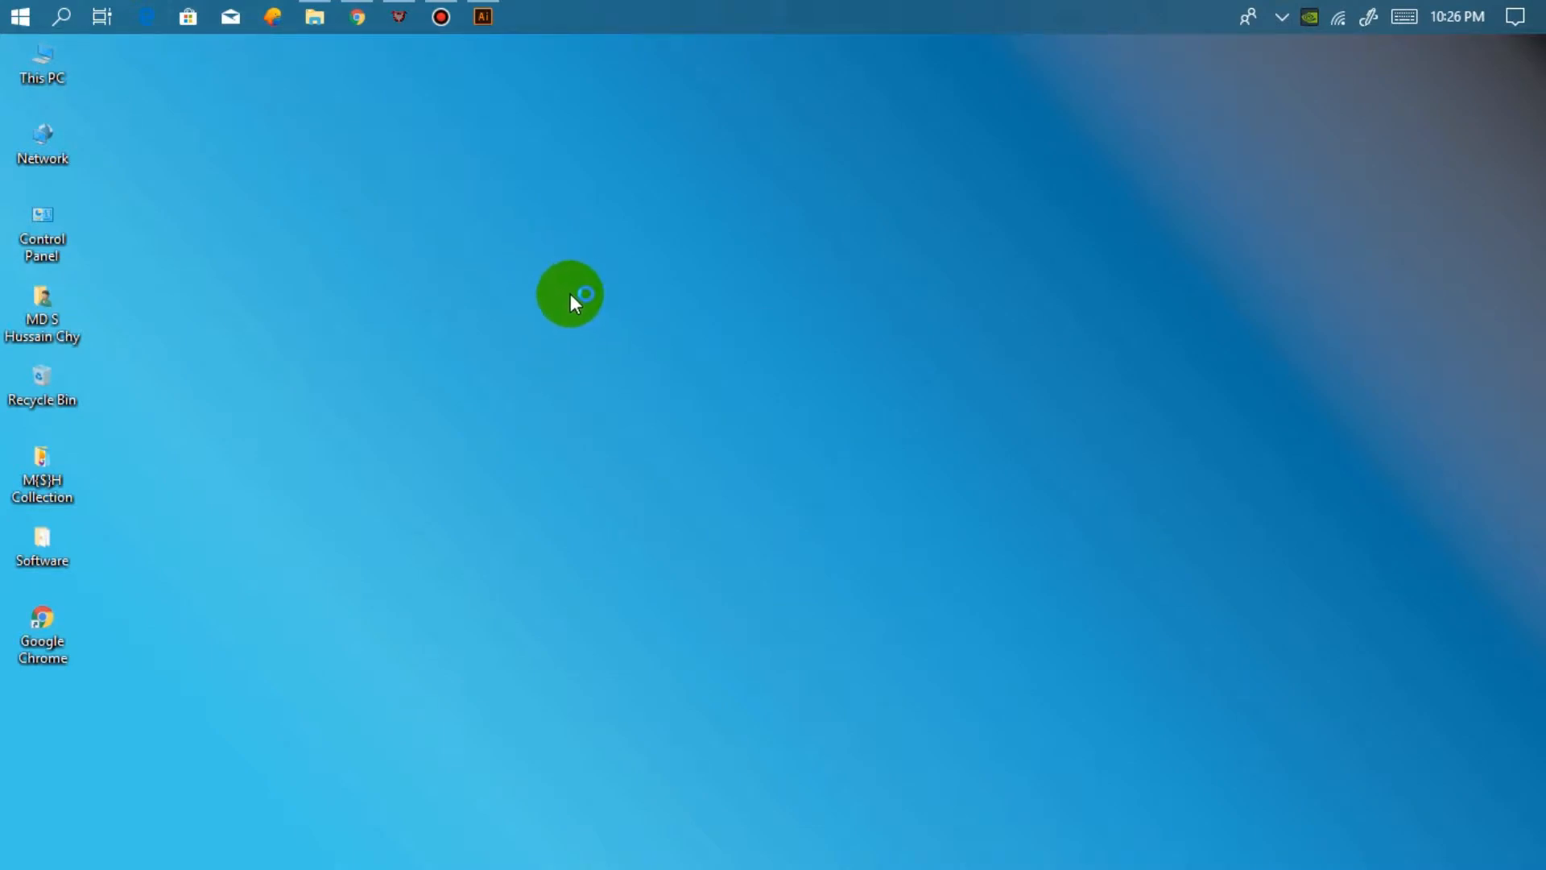
{"action": "right_click", "coordinate": [559, 176]}
{"action": "left_click", "coordinate": [650, 248]}
{"action": "right_click", "coordinate": [491, 196]}
{"action": "left_click", "coordinate": [574, 262]}
{"action": "right_click", "coordinate": [466, 215]}
{"action": "left_click", "coordinate": [546, 281]}
{"action": "right_click", "coordinate": [448, 221]}
{"action": "left_click", "coordinate": [539, 290]}
{"action": "right_click", "coordinate": [485, 242]}
{"action": "left_click", "coordinate": [564, 311]}
{"action": "right_click", "coordinate": [487, 254]}
{"action": "left_click", "coordinate": [573, 324]}
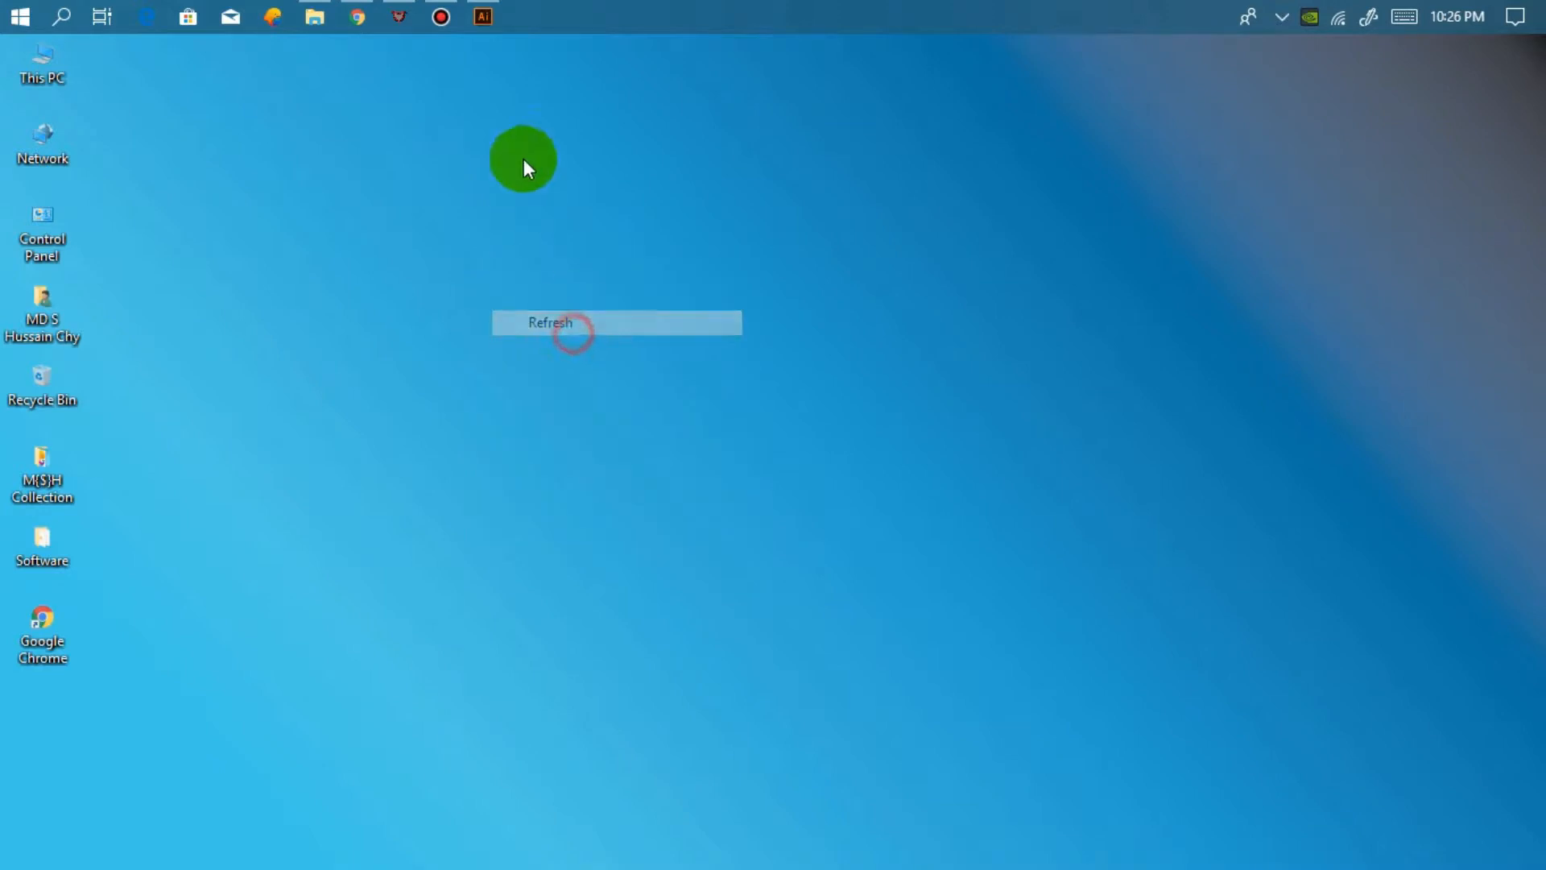
Switch to Illustrator and open the banner template image LFOXKQS.jpg from a subfolder of Pictures
{"action": "left_click", "coordinate": [490, 22]}
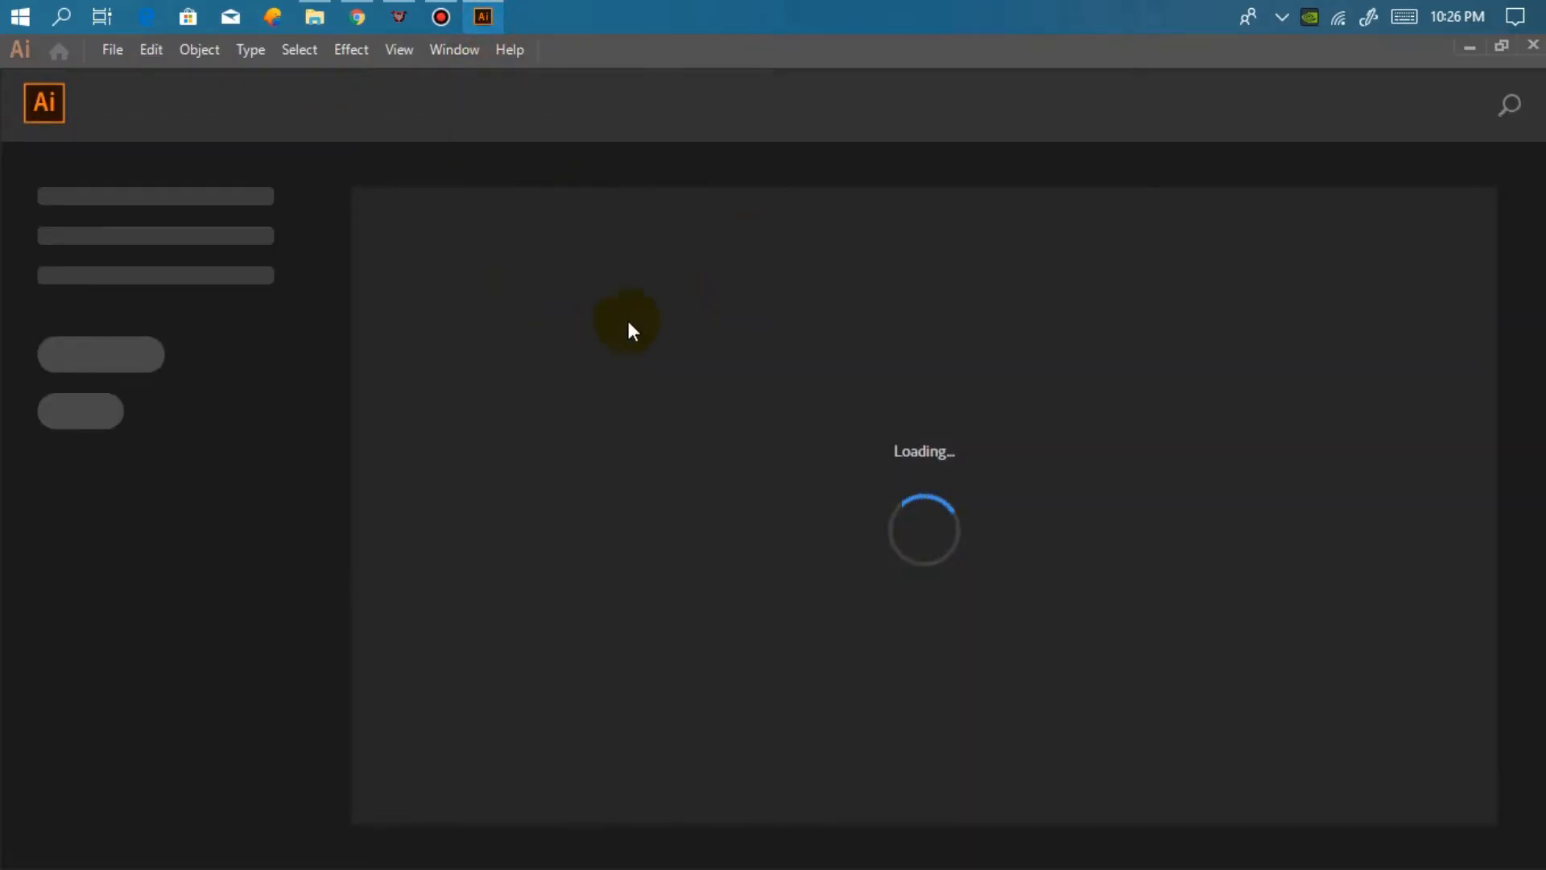
{"action": "left_click", "coordinate": [114, 51]}
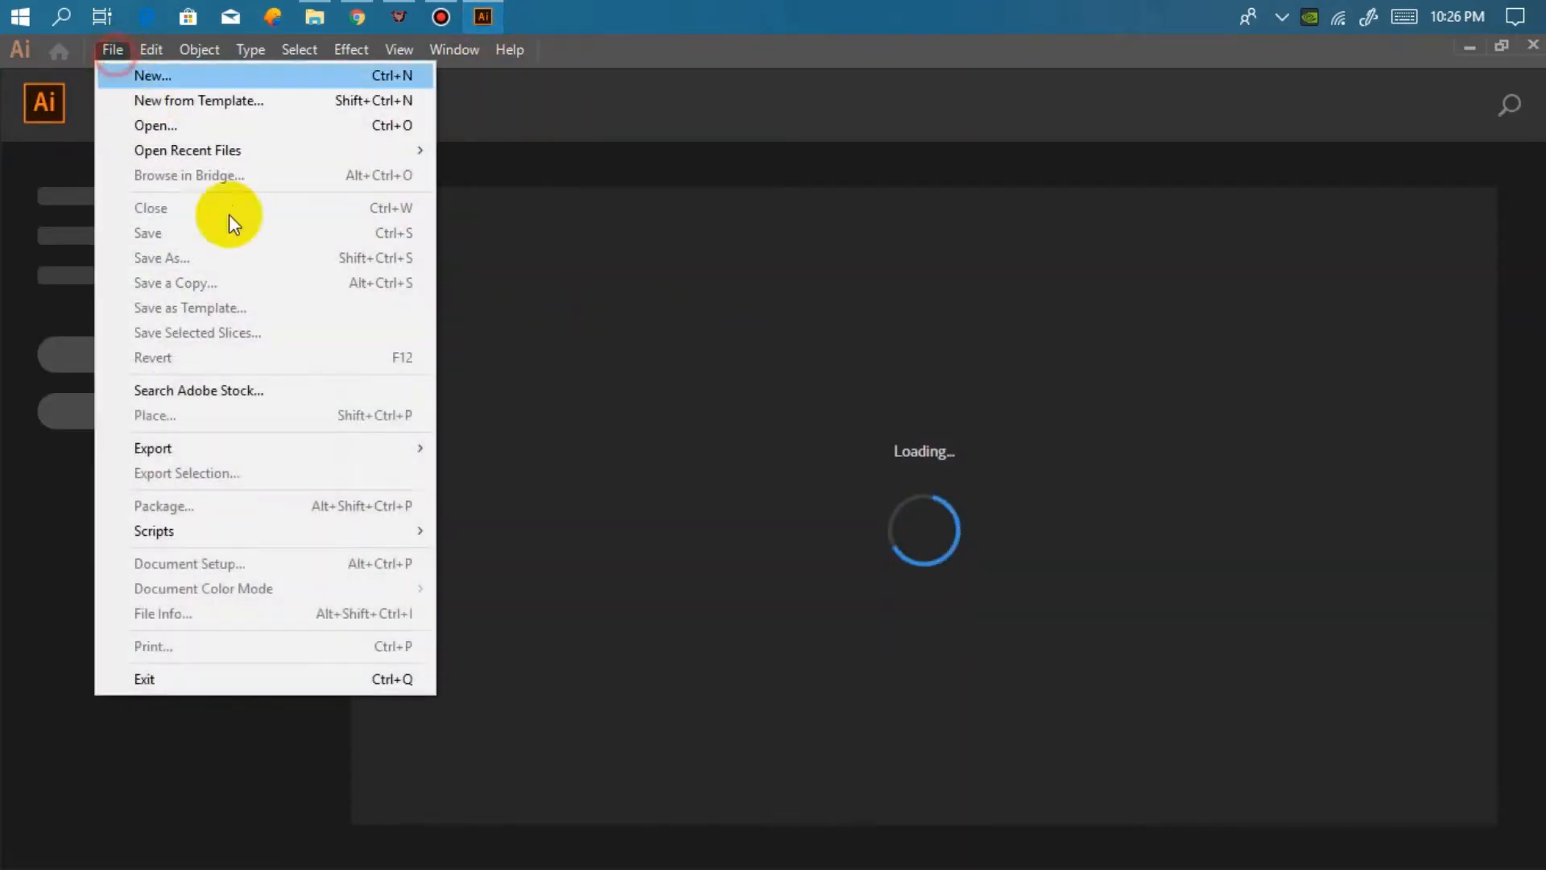
{"action": "left_click", "coordinate": [226, 132]}
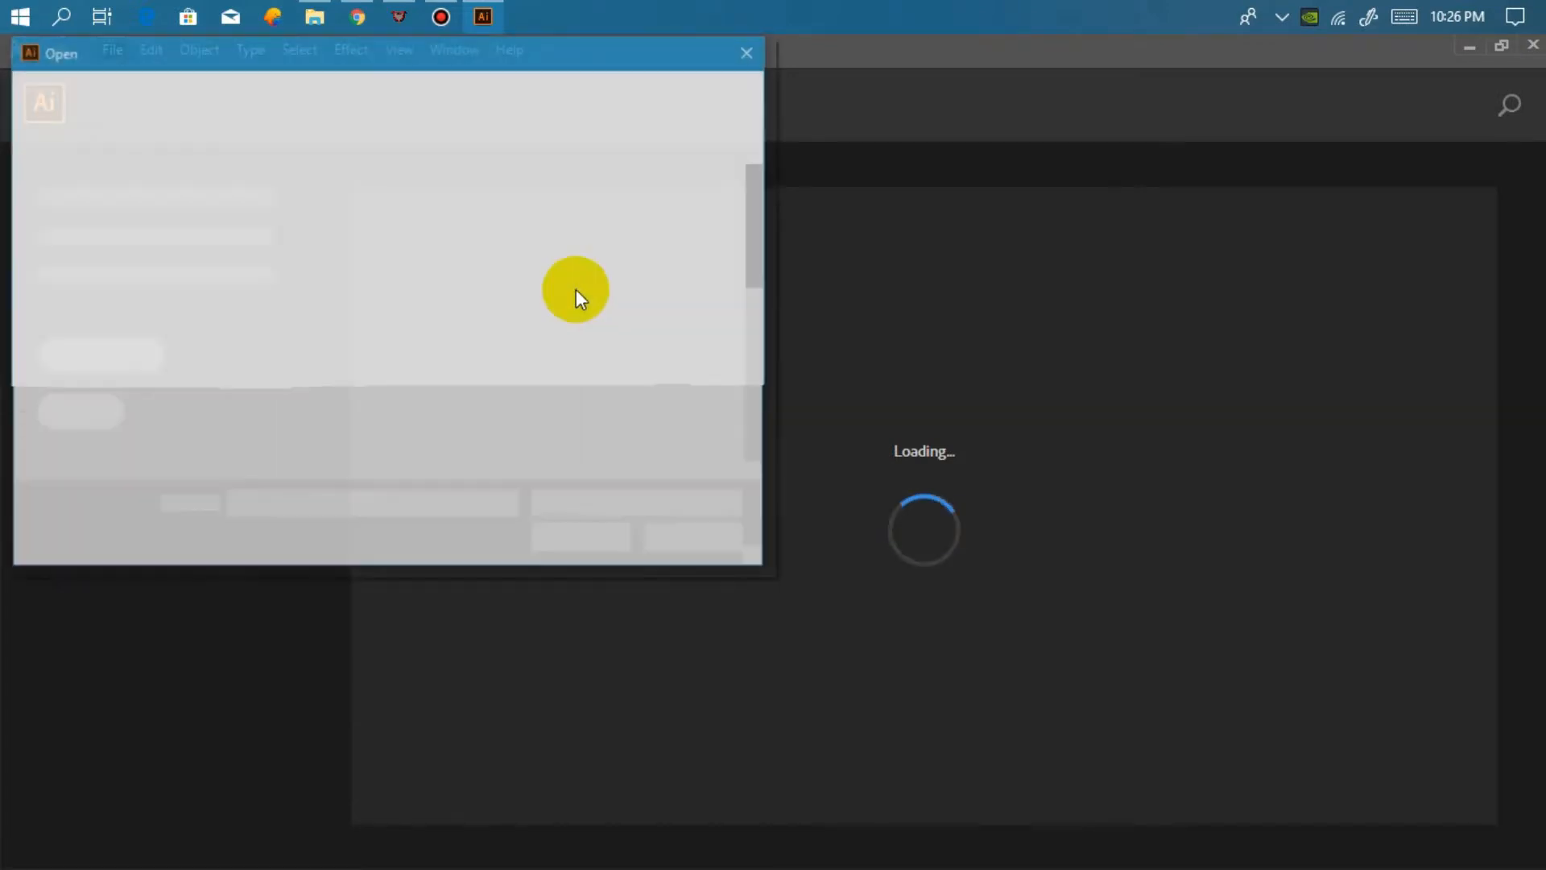
{"action": "scroll", "coordinate": [419, 360], "scroll_direction": "down", "scroll_amount": 3}
{"action": "scroll", "coordinate": [407, 346], "scroll_direction": "up", "scroll_amount": 3}
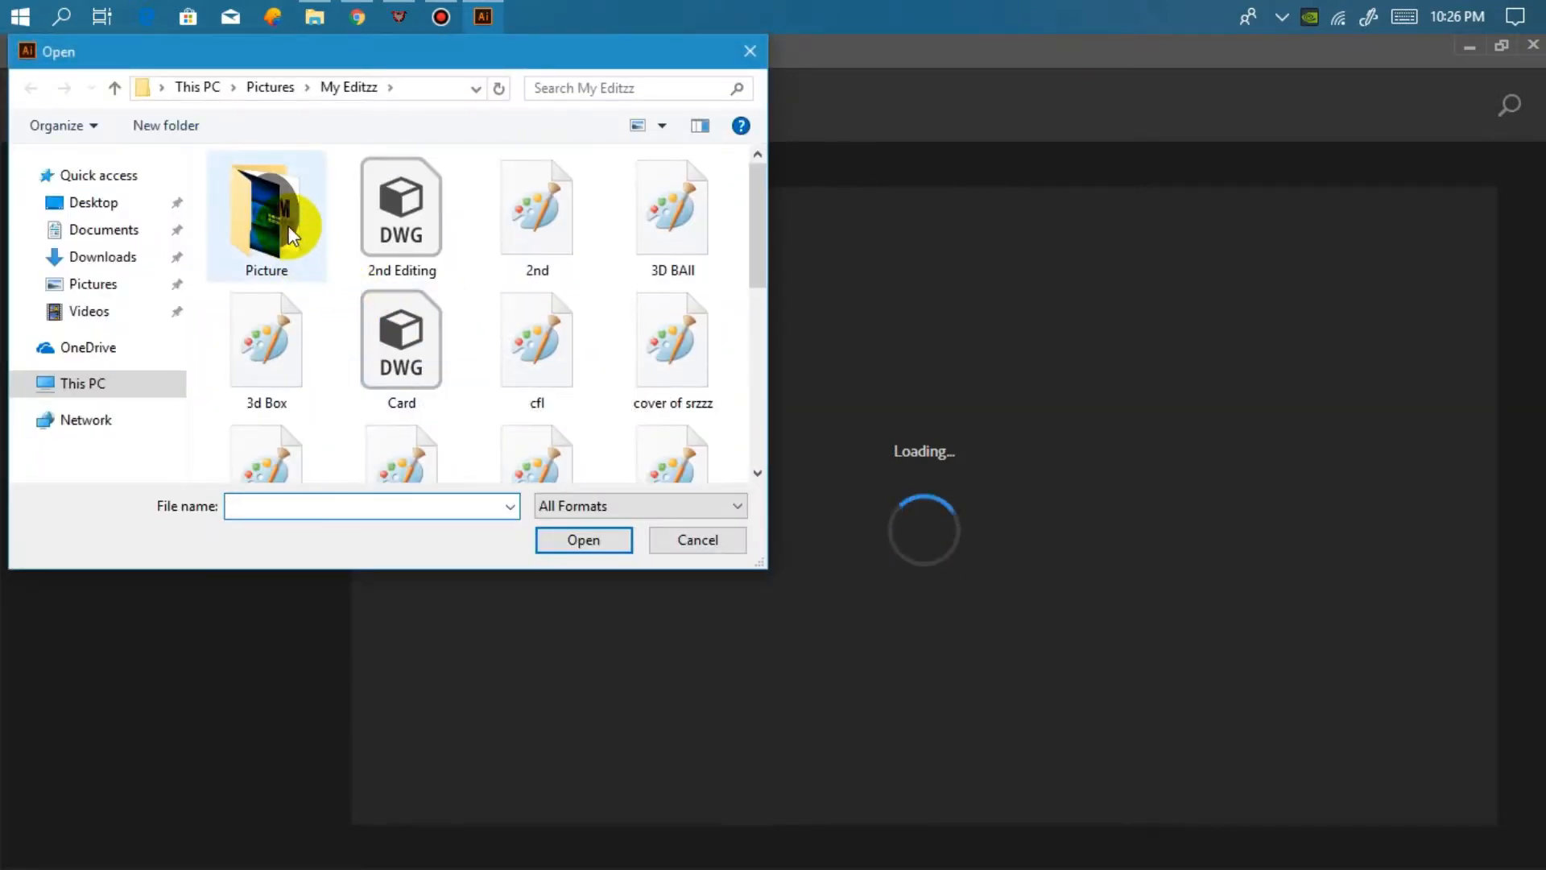
{"action": "double_click", "coordinate": [272, 214]}
{"action": "left_click", "coordinate": [153, 310]}
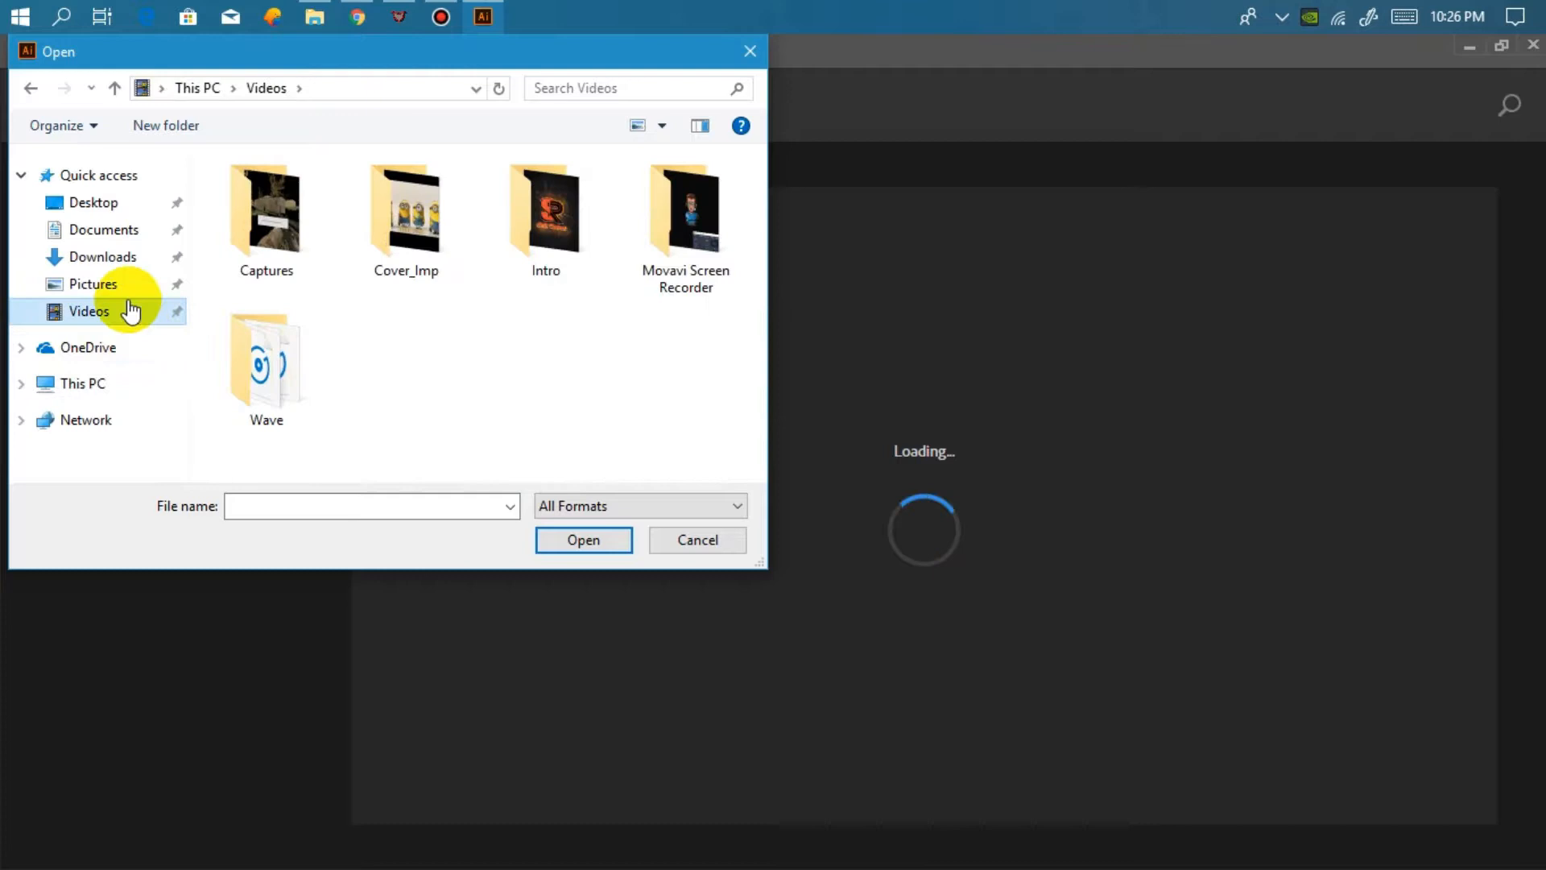
{"action": "left_click", "coordinate": [112, 286]}
{"action": "left_click", "coordinate": [573, 250]}
{"action": "double_click", "coordinate": [576, 258]}
{"action": "left_click", "coordinate": [400, 314]}
{"action": "left_click", "coordinate": [571, 540]}
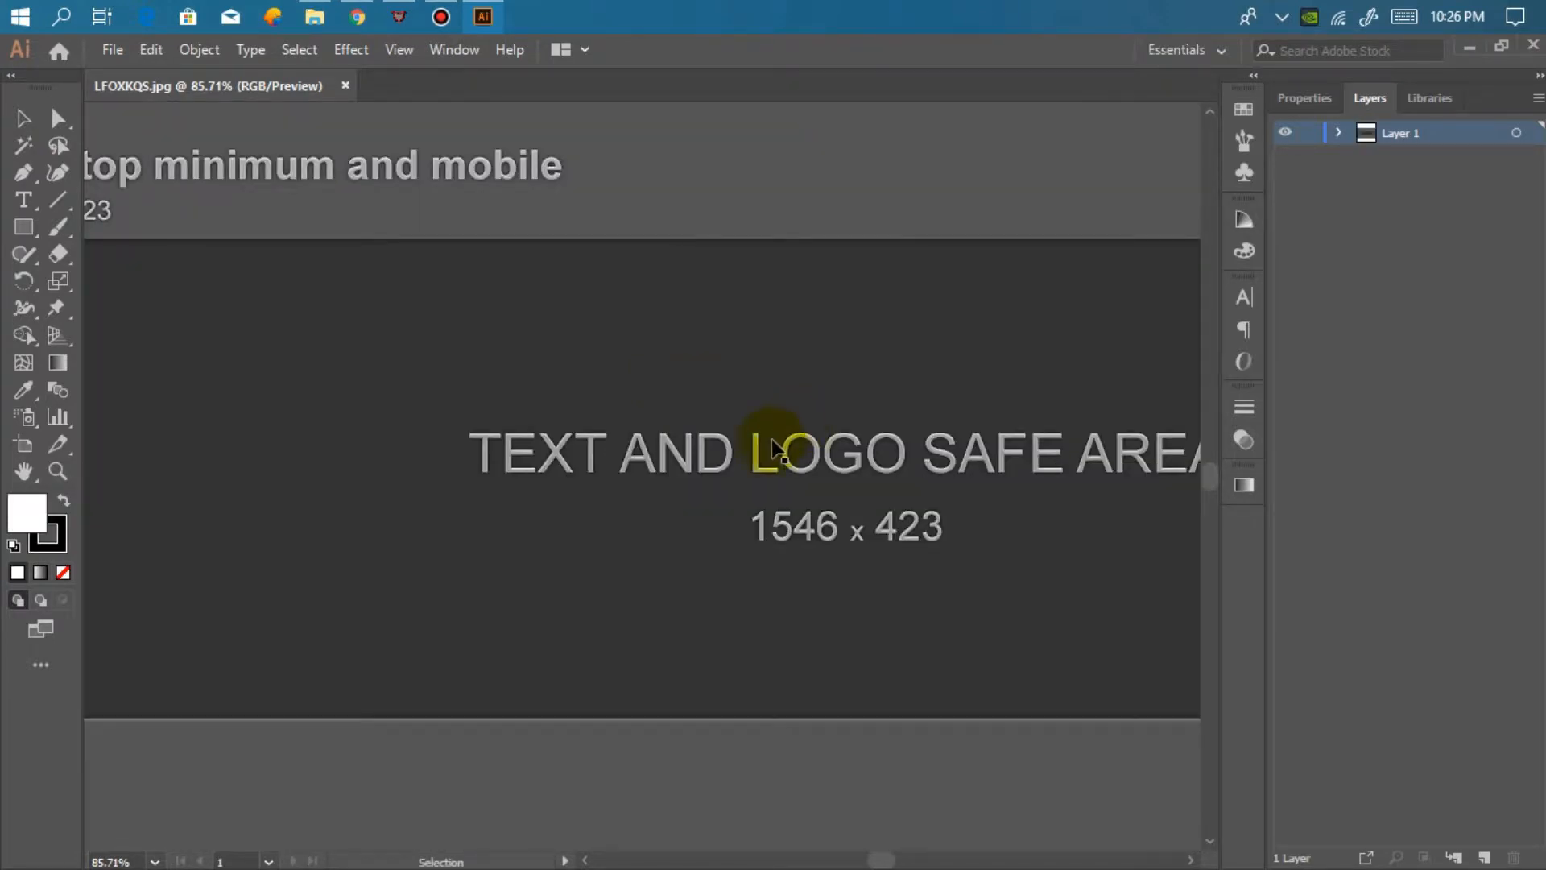
Examine the whole banner template, including its TV, desktop, tablet and mobile zones and the text and logo safe area
{"action": "key", "text": "z"}
{"action": "left_click", "coordinate": [718, 404], "text": "alt"}
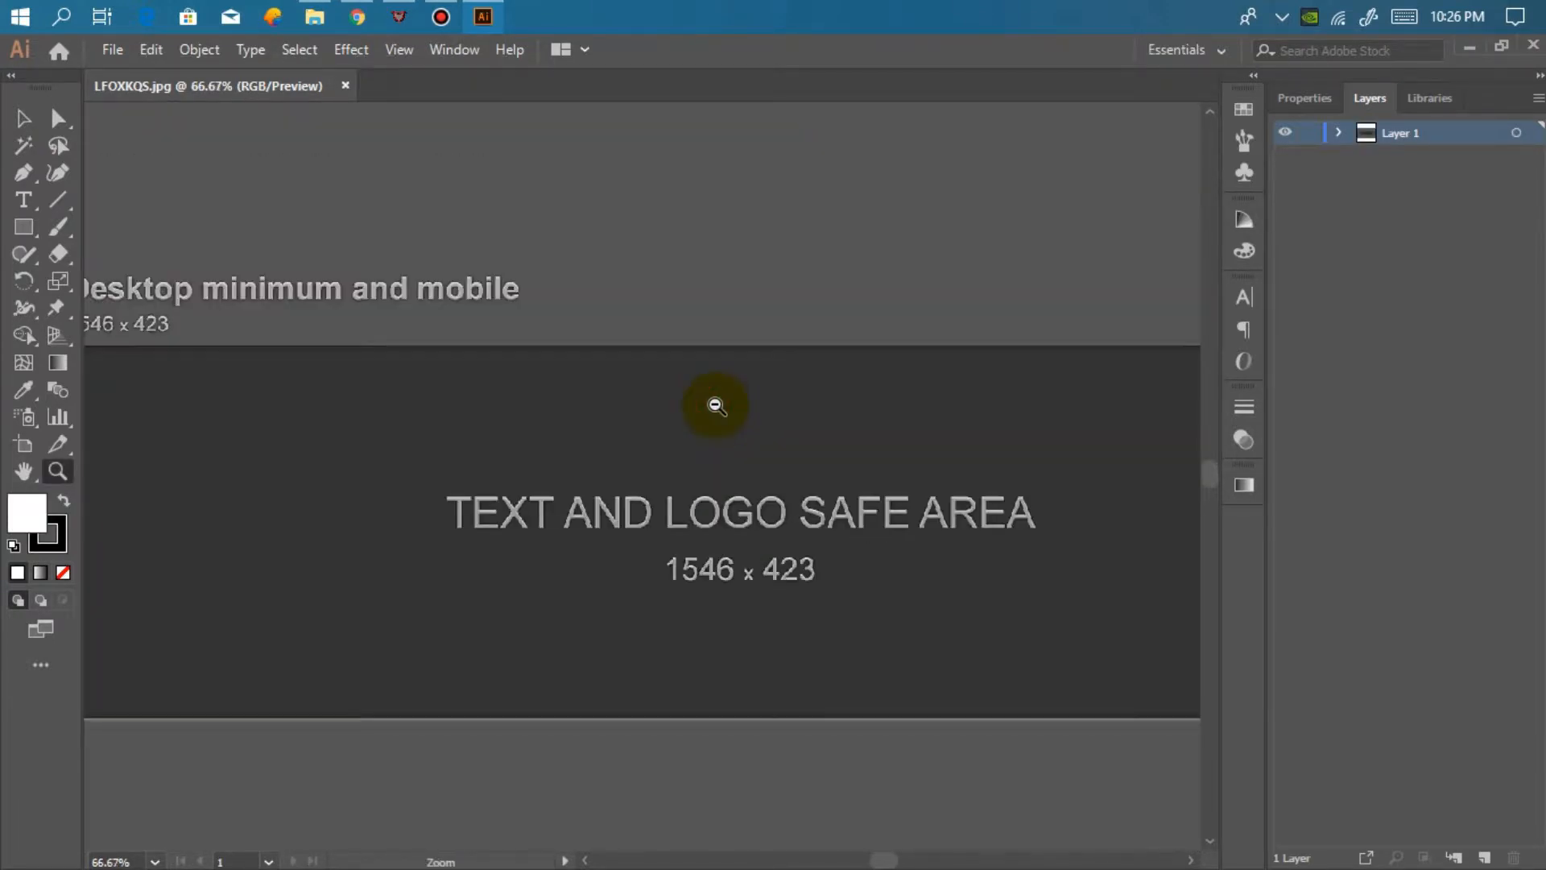
{"action": "left_click", "coordinate": [715, 405], "text": "alt"}
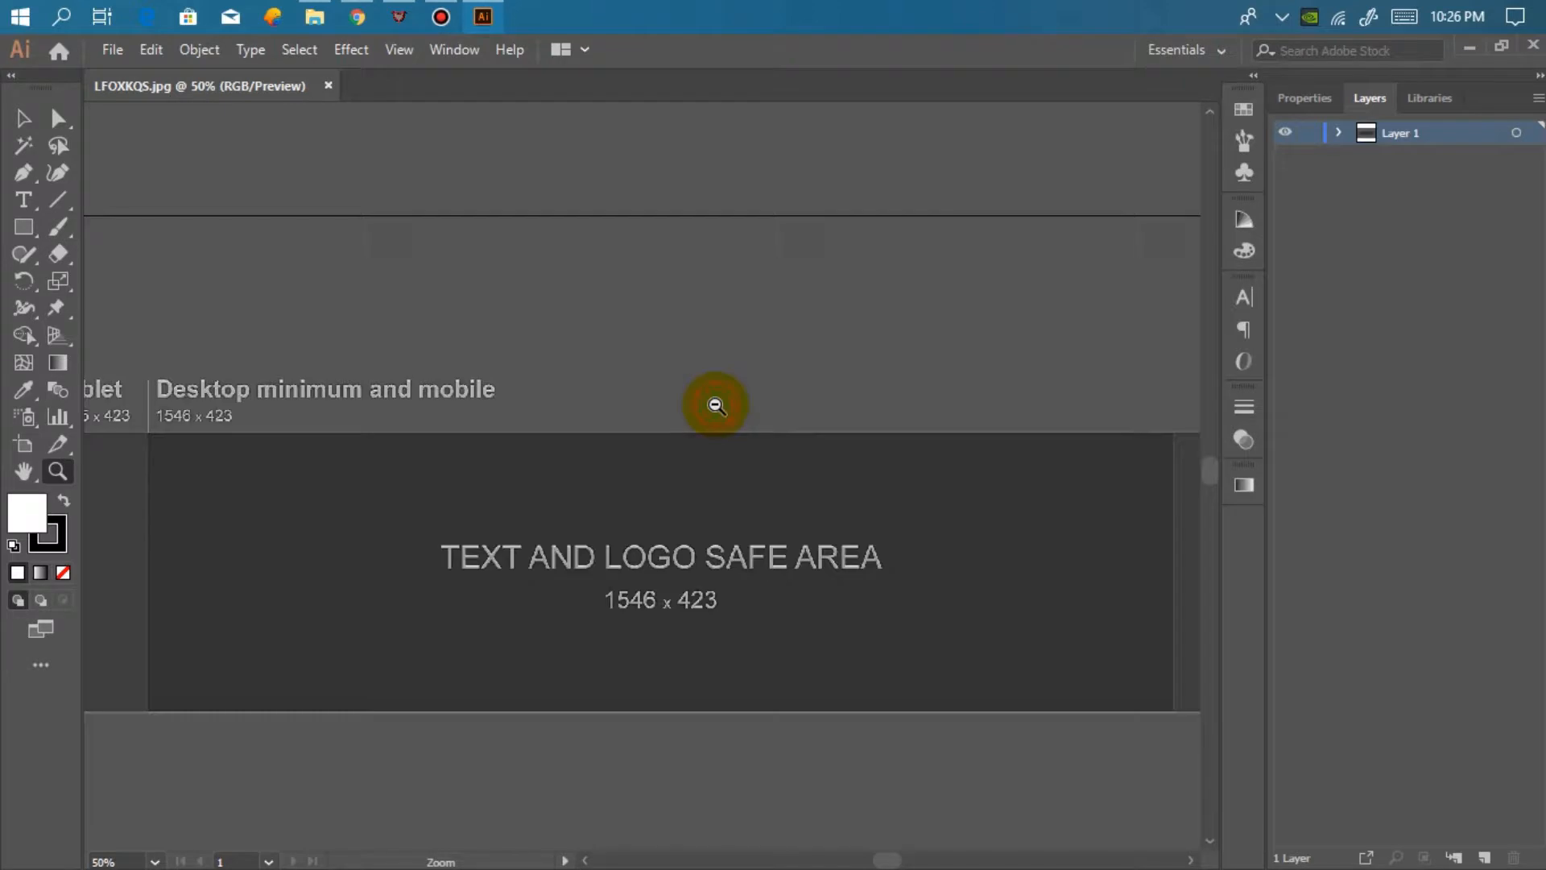
{"action": "left_click", "coordinate": [683, 459], "text": "alt"}
{"action": "left_click_drag", "start_coordinate": [626, 532], "coordinate": [642, 469]}
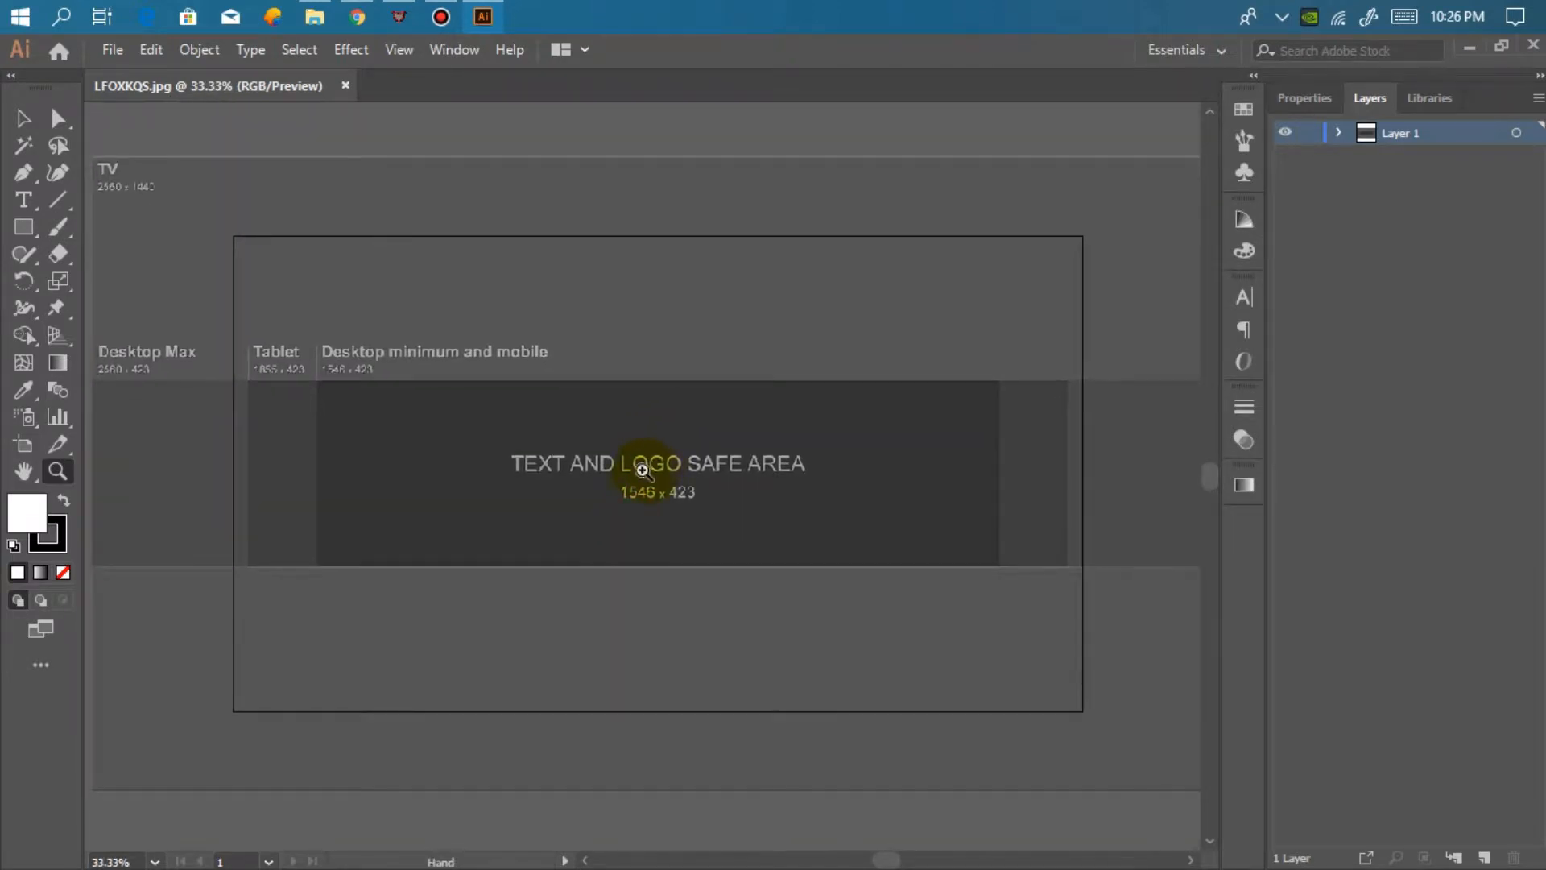
{"action": "left_click", "coordinate": [64, 472]}
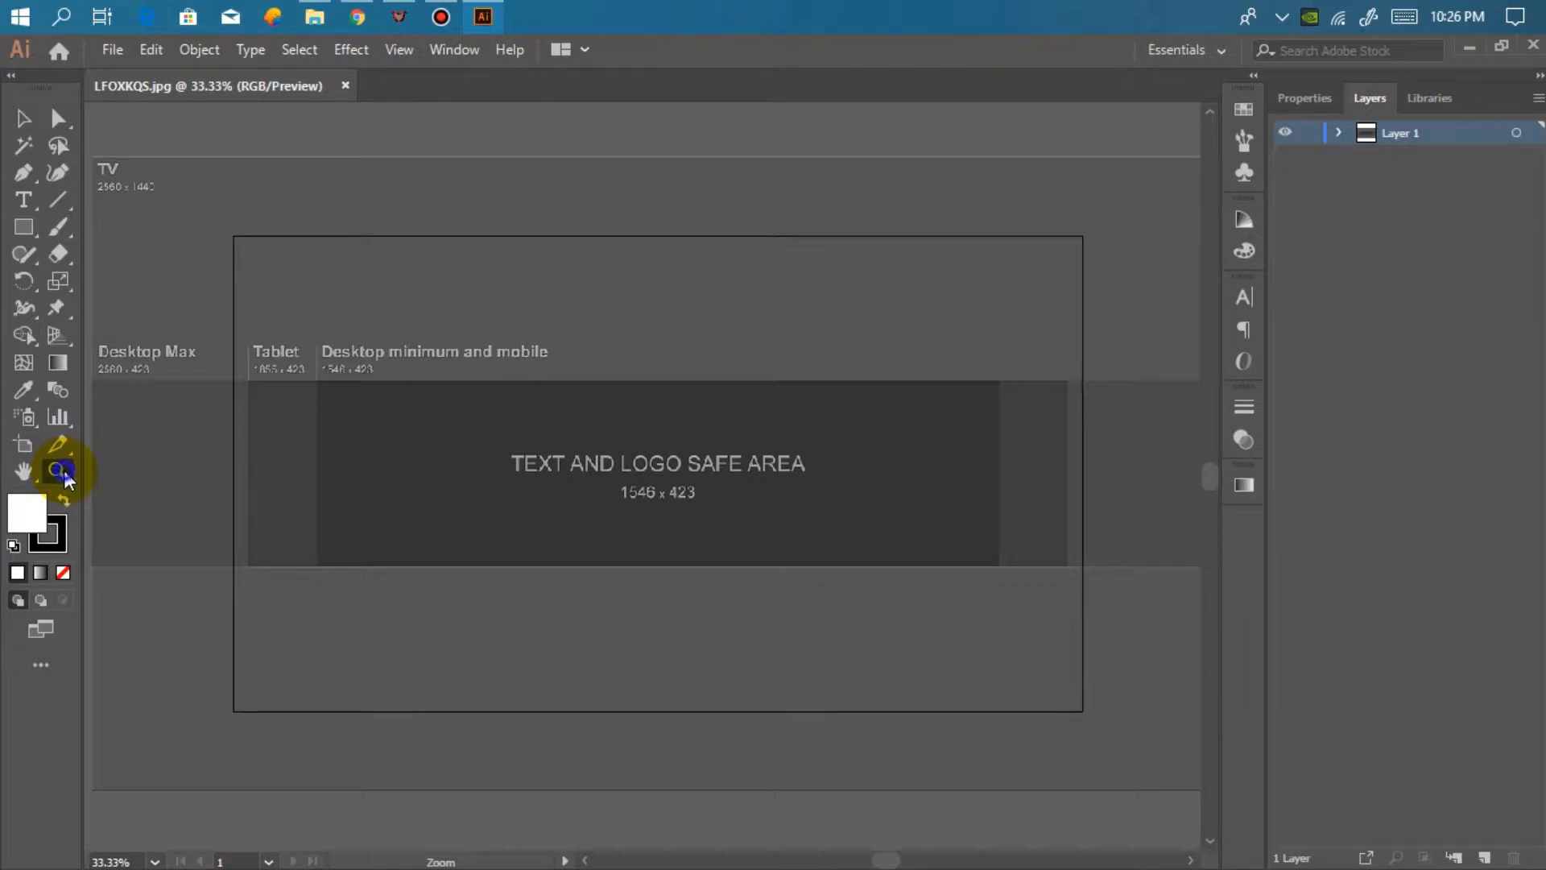
{"action": "left_click", "coordinate": [527, 473], "text": "alt"}
{"action": "left_click_drag", "start_coordinate": [666, 476], "coordinate": [590, 454]}
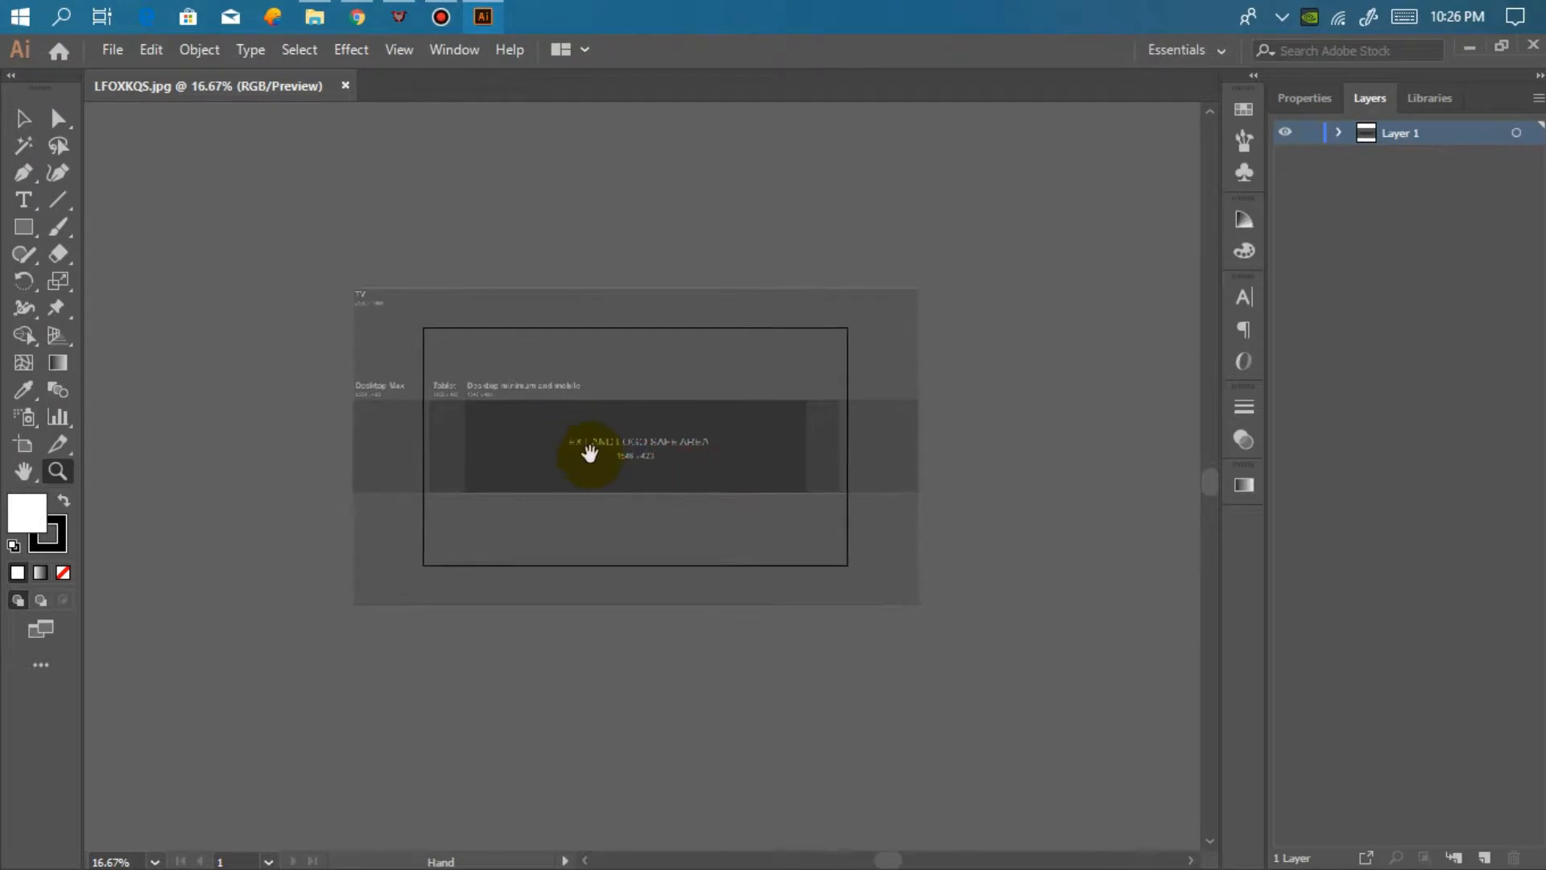
{"action": "left_click", "coordinate": [590, 456]}
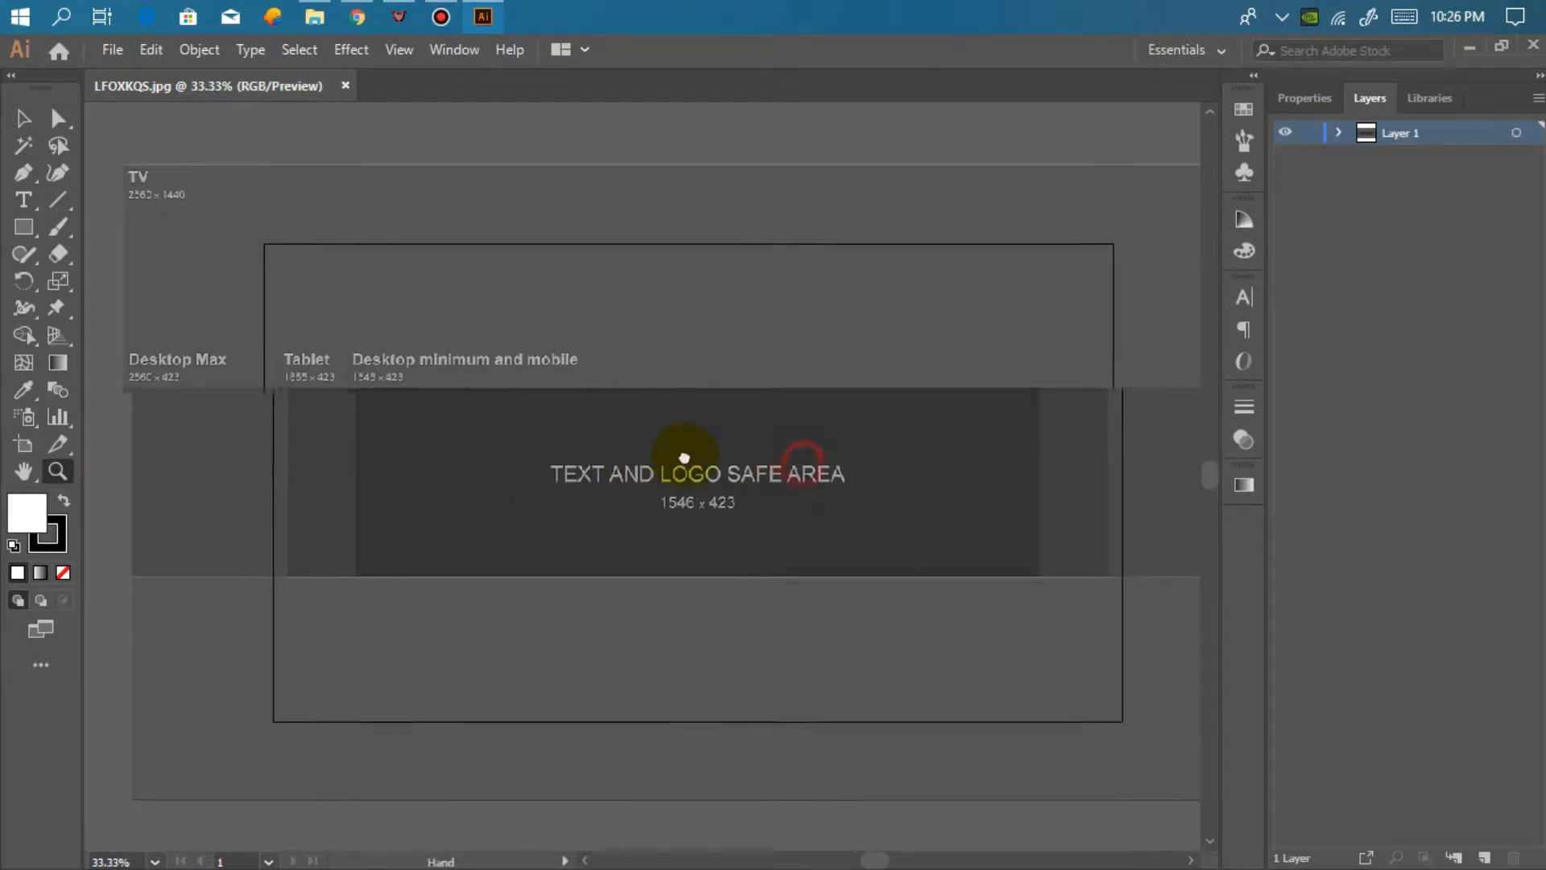
{"action": "left_click", "coordinate": [660, 443], "text": "alt"}
{"action": "mouse_move", "coordinate": [661, 446]}
{"action": "left_mouse_down"}
{"action": "mouse_move", "coordinate": [655, 425]}
{"action": "mouse_move", "coordinate": [679, 429]}
{"action": "left_mouse_up"}
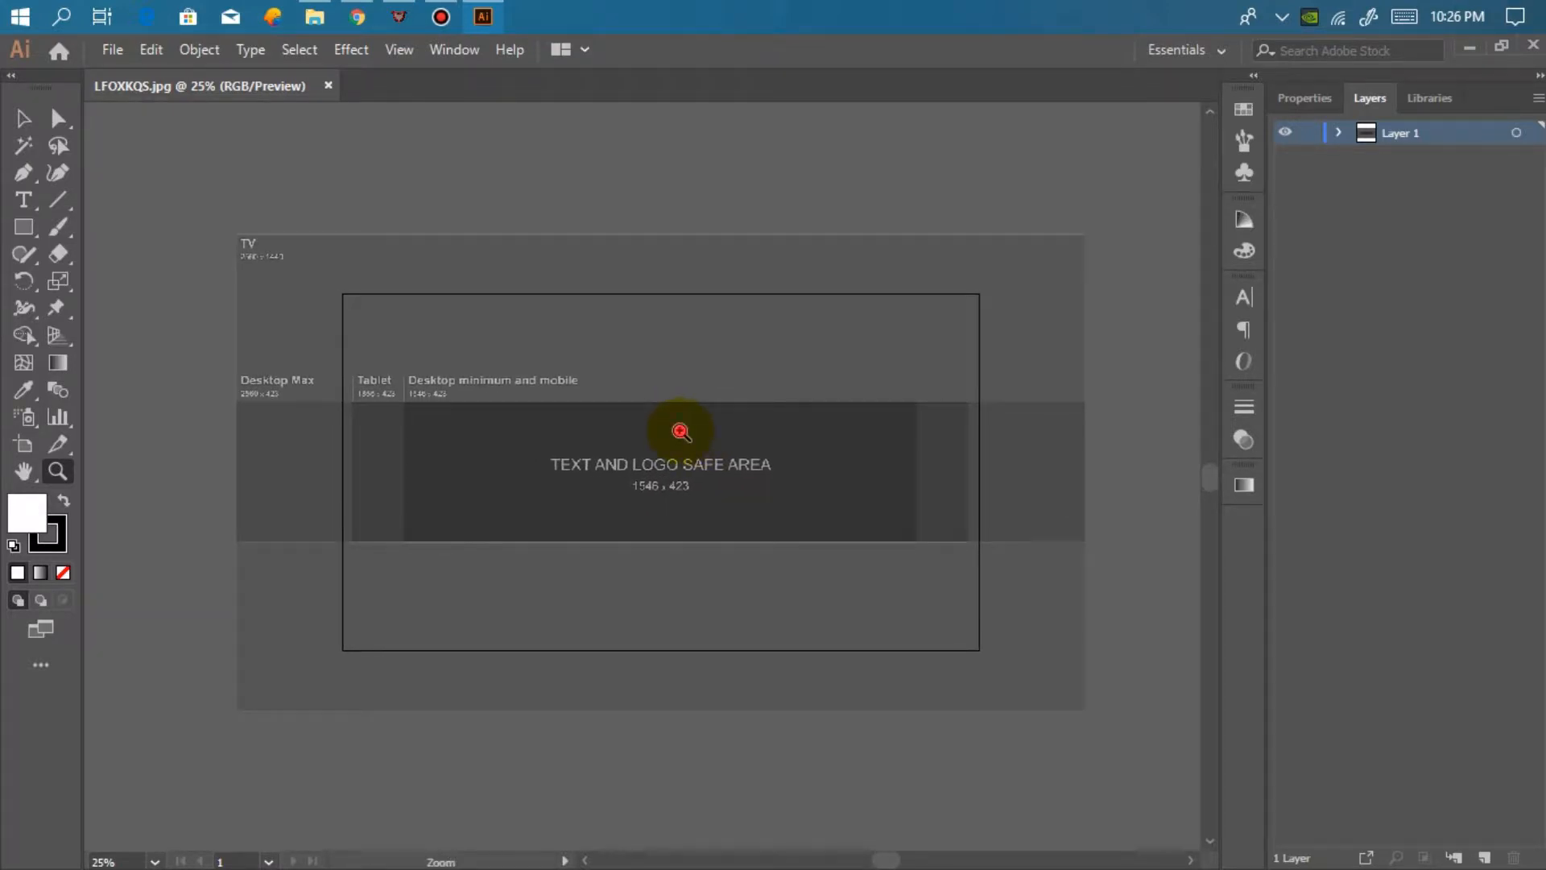
{"action": "left_click", "coordinate": [681, 432]}
{"action": "left_click", "coordinate": [681, 432], "text": "alt"}
{"action": "left_click_drag", "start_coordinate": [666, 493], "coordinate": [708, 427]}
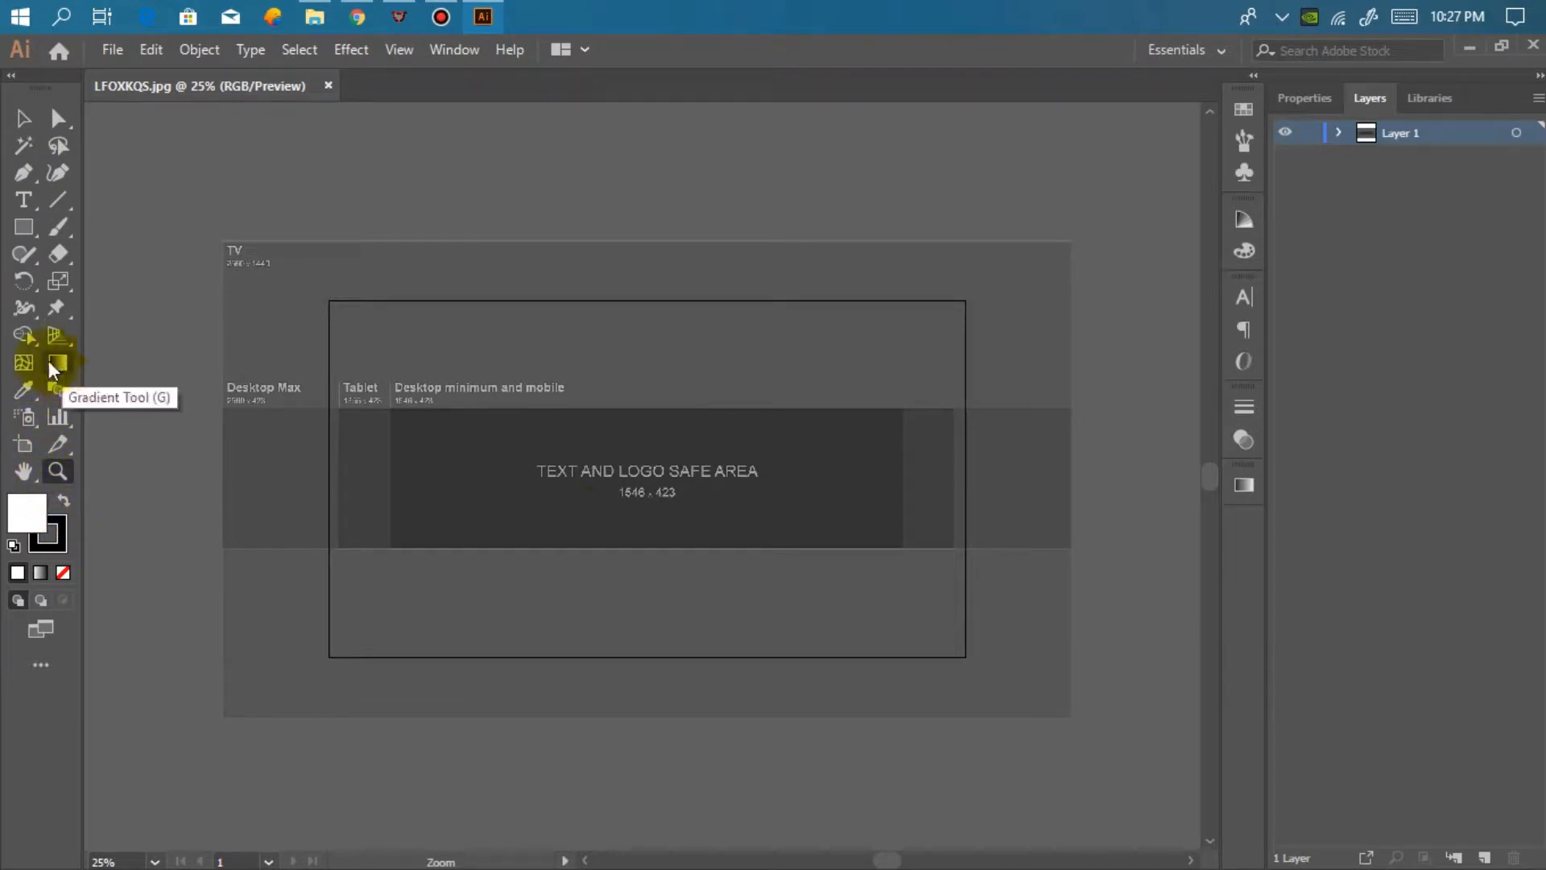
Add a new layer with the default options above the template image's layer
{"action": "left_click", "coordinate": [30, 228]}
{"action": "left_click_drag", "start_coordinate": [31, 229], "coordinate": [150, 228]}
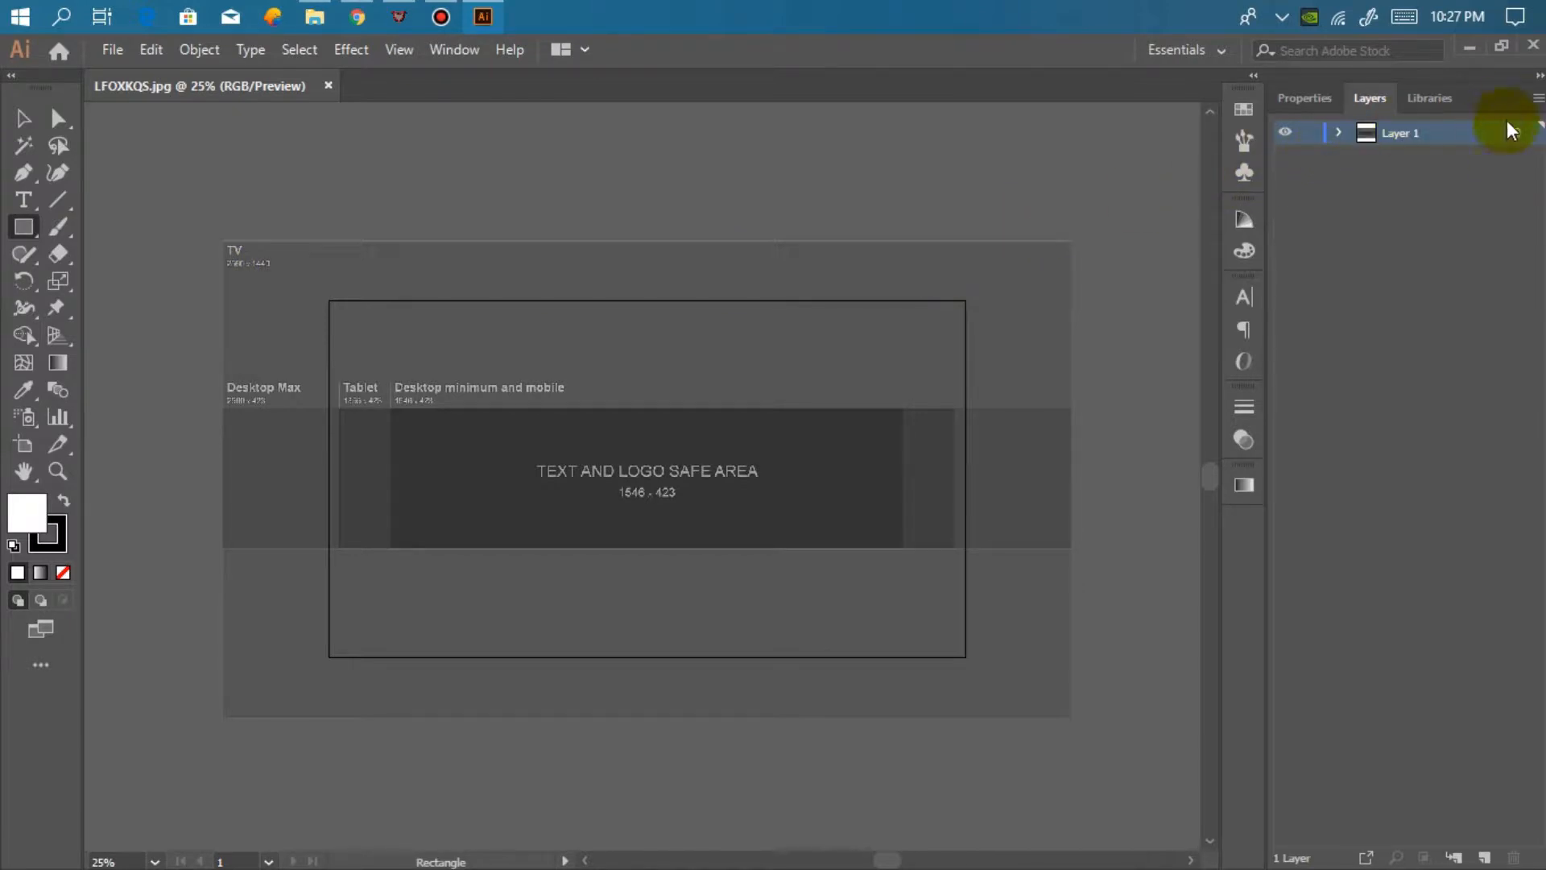
{"action": "left_click", "coordinate": [1537, 103]}
{"action": "left_click", "coordinate": [1389, 105]}
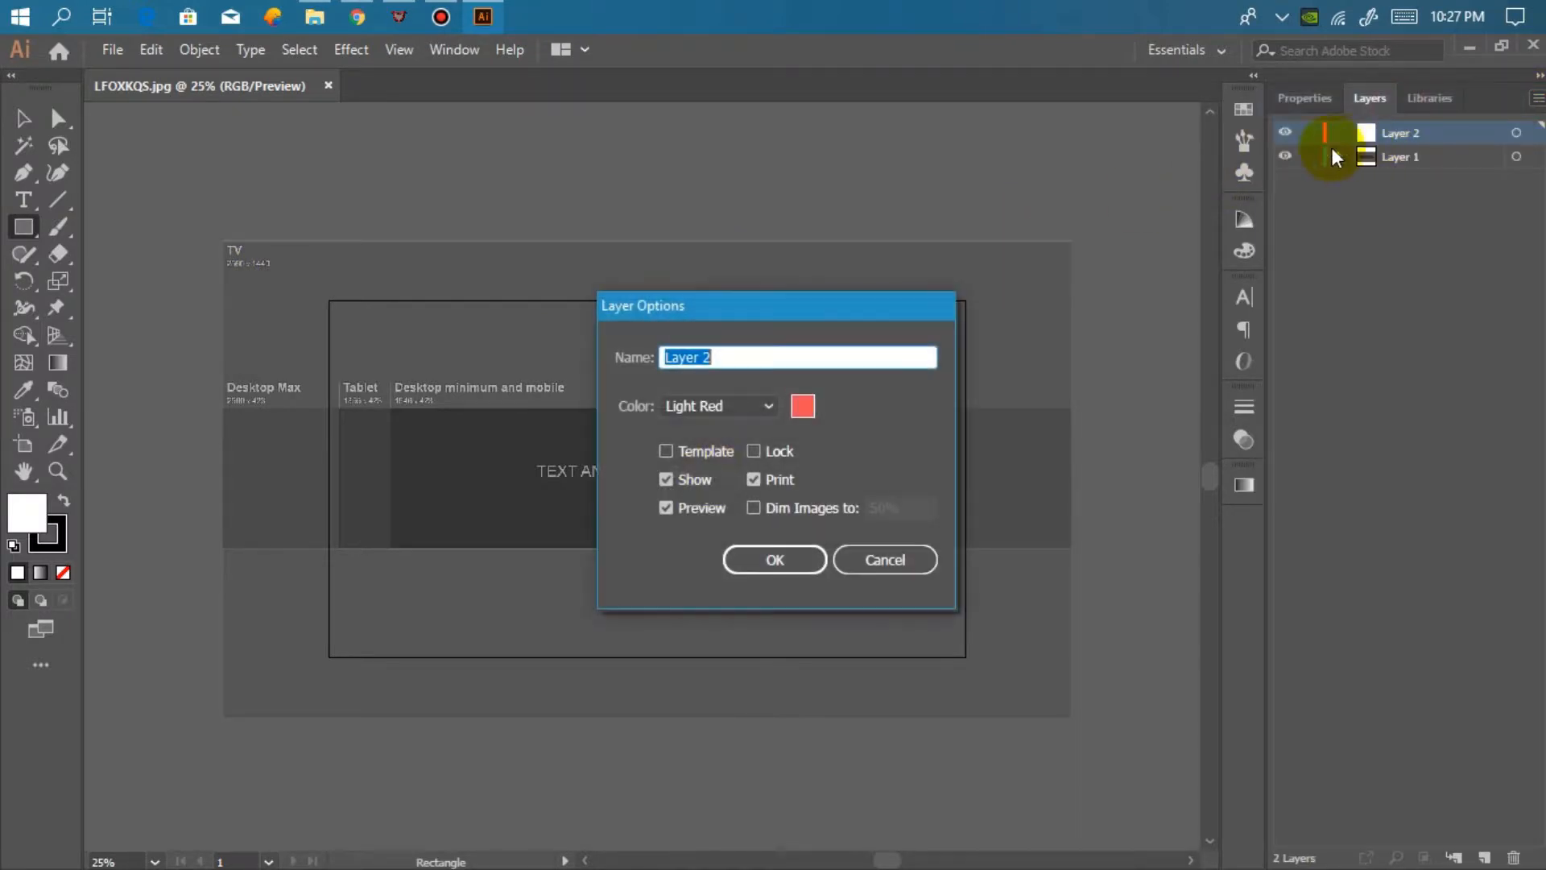
{"action": "left_click", "coordinate": [773, 561]}
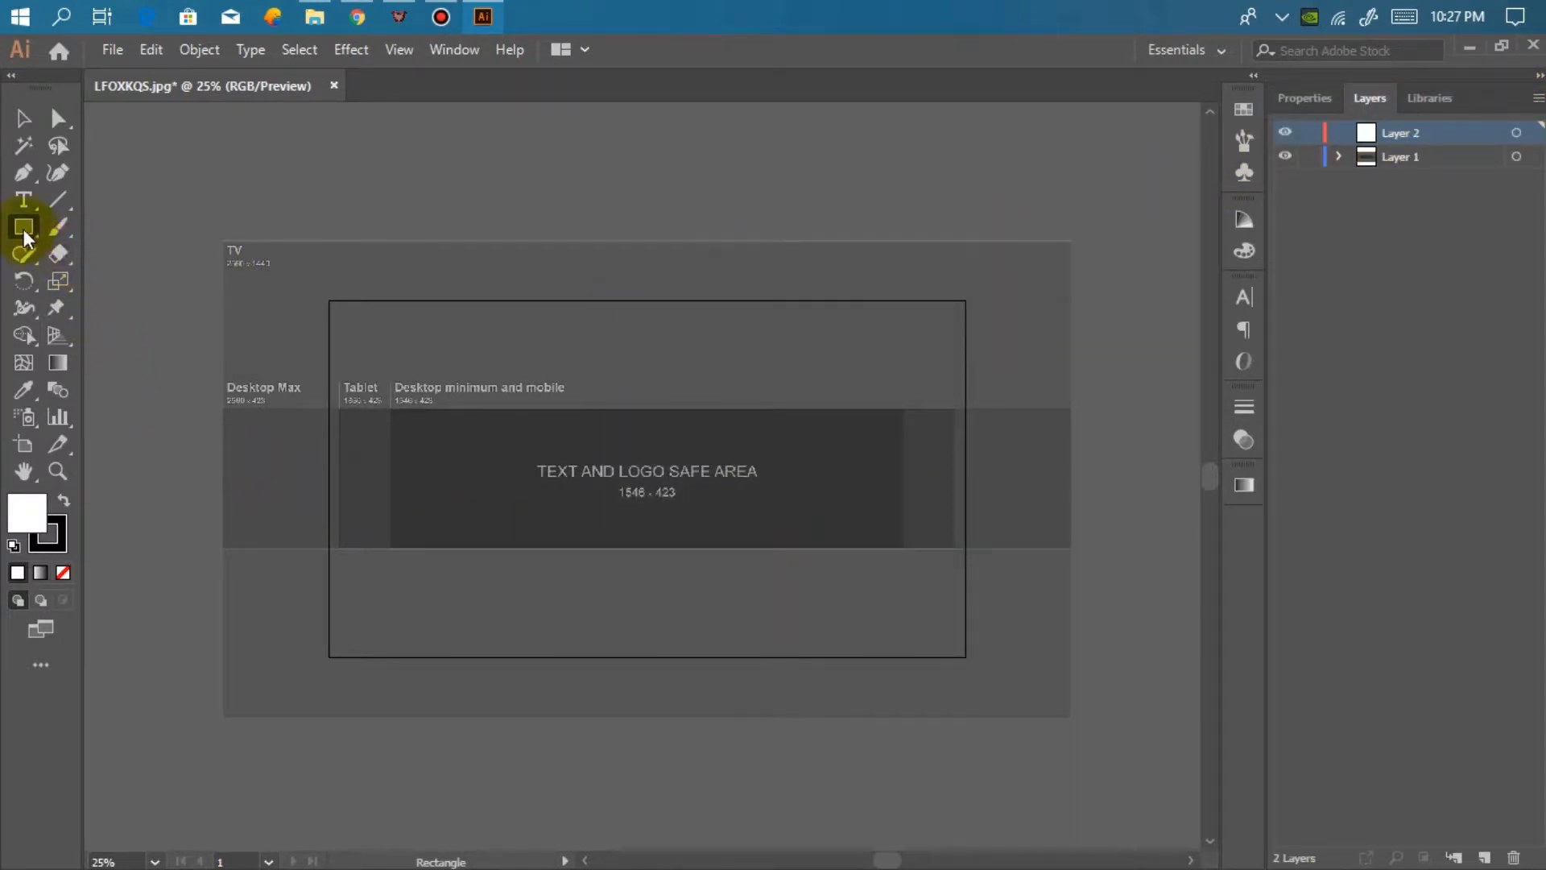
Draw a full-width rectangle on the new layer, covering the template area above the desktop band
{"action": "mouse_move", "coordinate": [227, 241]}
{"action": "left_mouse_down"}
{"action": "mouse_move", "coordinate": [228, 407]}
{"action": "mouse_move", "coordinate": [305, 407]}
{"action": "left_mouse_up"}
{"action": "key", "text": "Delete"}
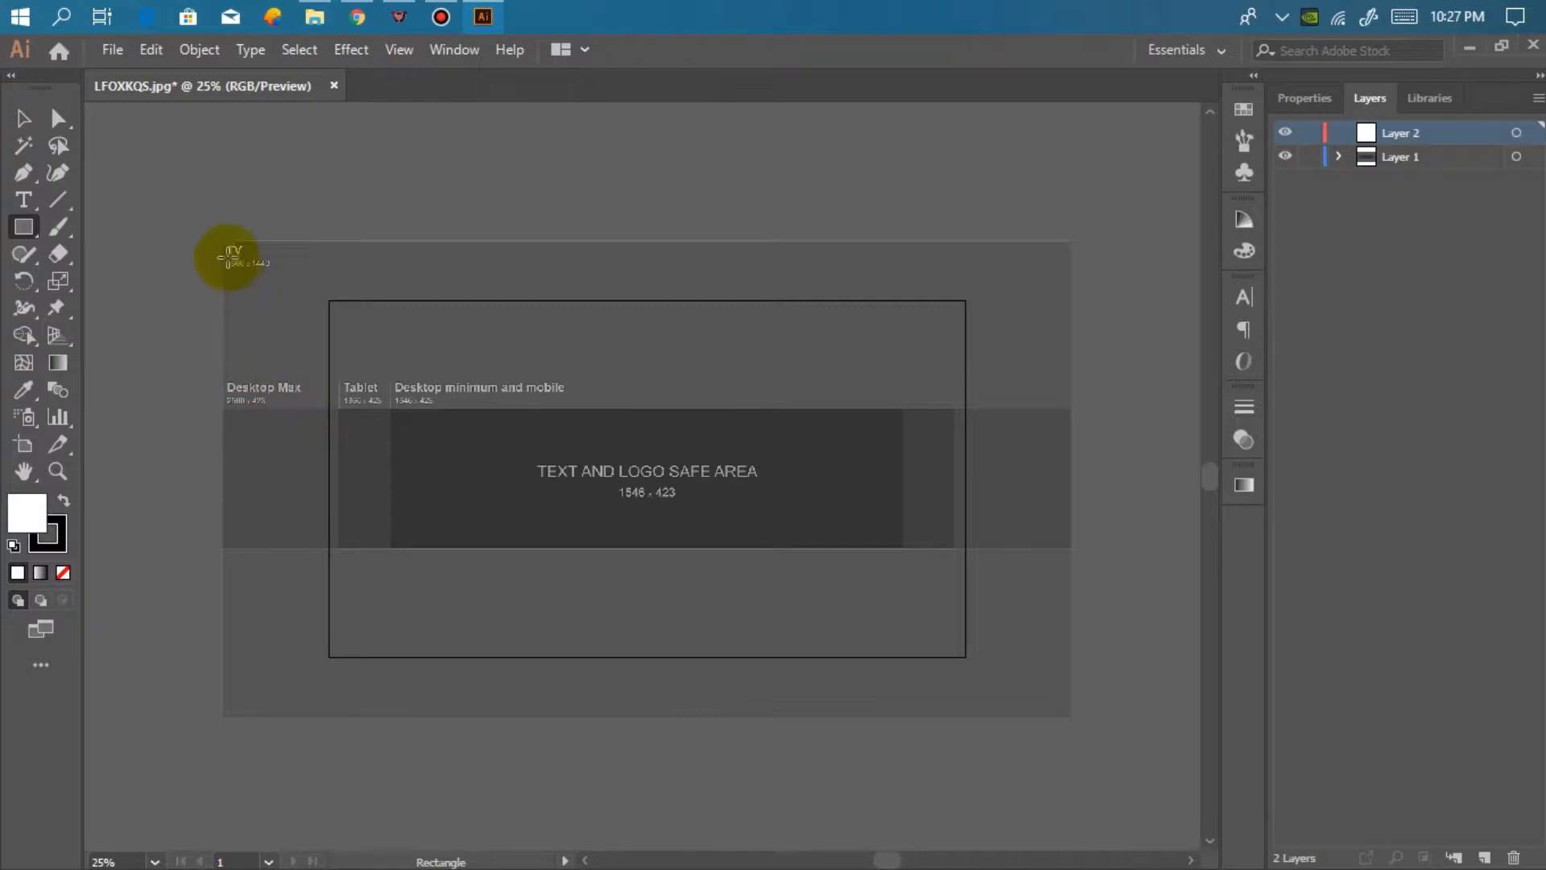
{"action": "mouse_move", "coordinate": [223, 242]}
{"action": "left_mouse_down"}
{"action": "mouse_move", "coordinate": [231, 408]}
{"action": "mouse_move", "coordinate": [1069, 411]}
{"action": "left_mouse_up"}
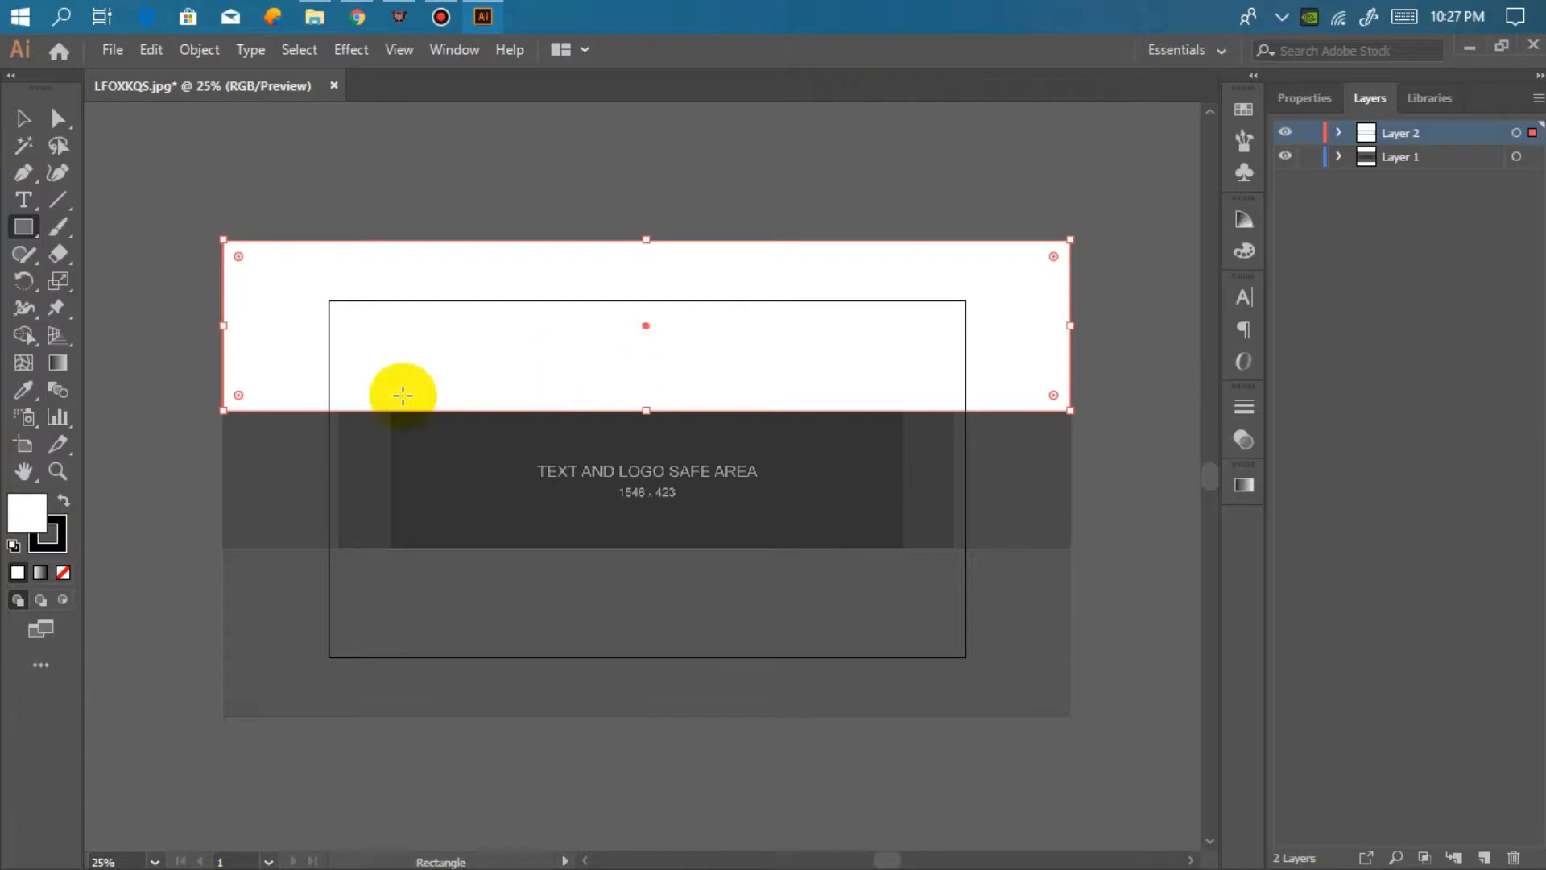
Remove the upper rectangle's stroke, set its fill colour to 000000 and deselect it
{"action": "left_click", "coordinate": [51, 552]}
{"action": "key", "text": "slash"}
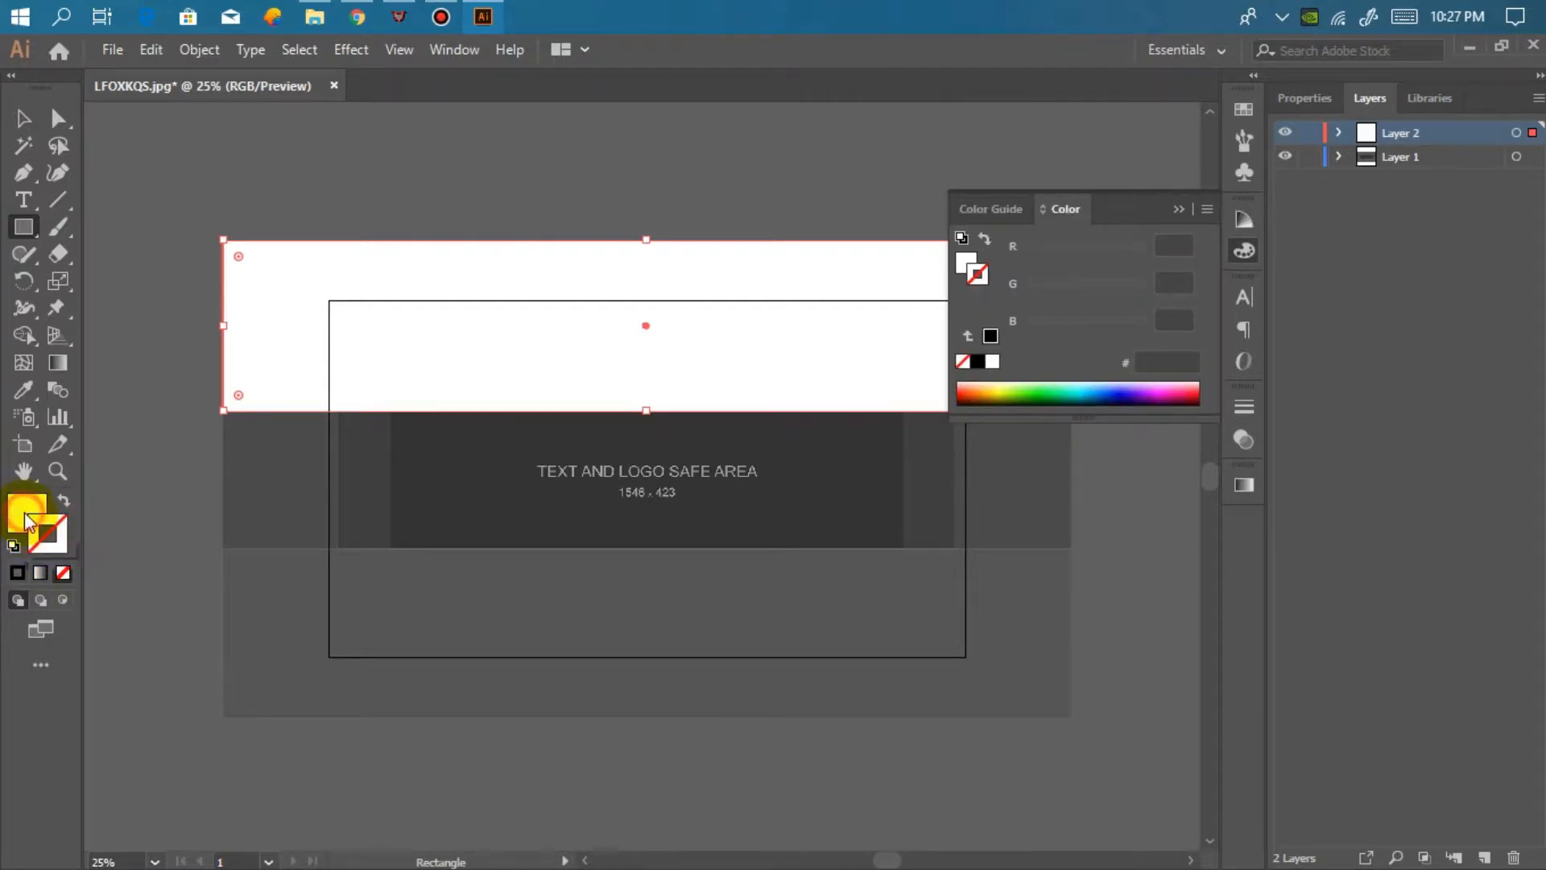
{"action": "double_click", "coordinate": [28, 522]}
{"action": "type", "text": "000000"}
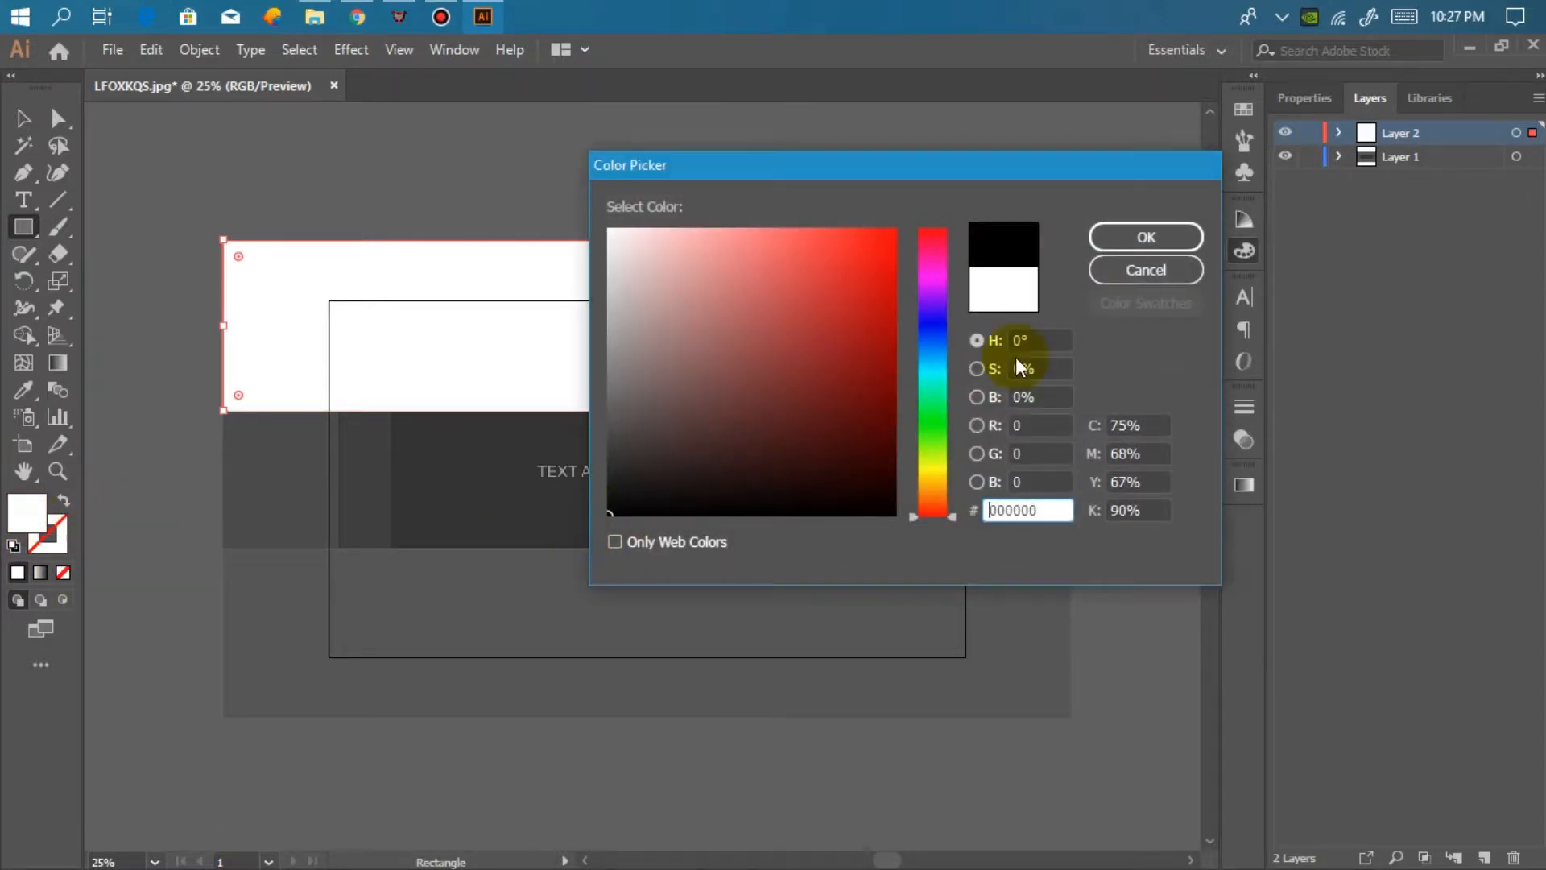
{"action": "left_click", "coordinate": [1190, 244]}
{"action": "left_click", "coordinate": [24, 118]}
{"action": "left_click", "coordinate": [586, 170]}
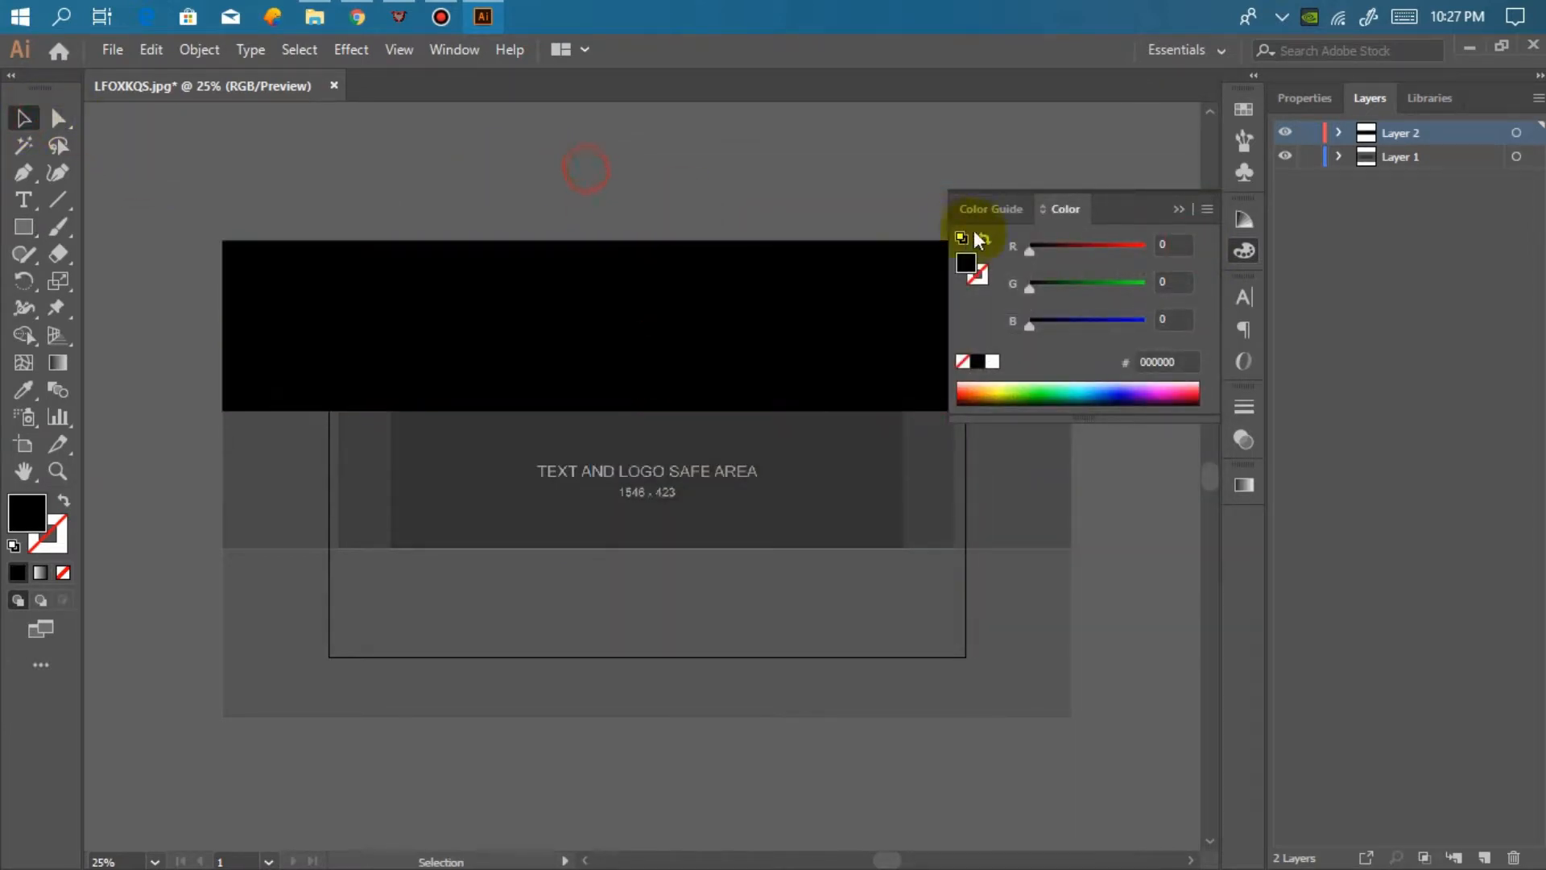
{"action": "left_click", "coordinate": [667, 192]}
Duplicate the black rectangle straight down so the copy covers the template area below the desktop band
{"action": "left_click", "coordinate": [674, 286]}
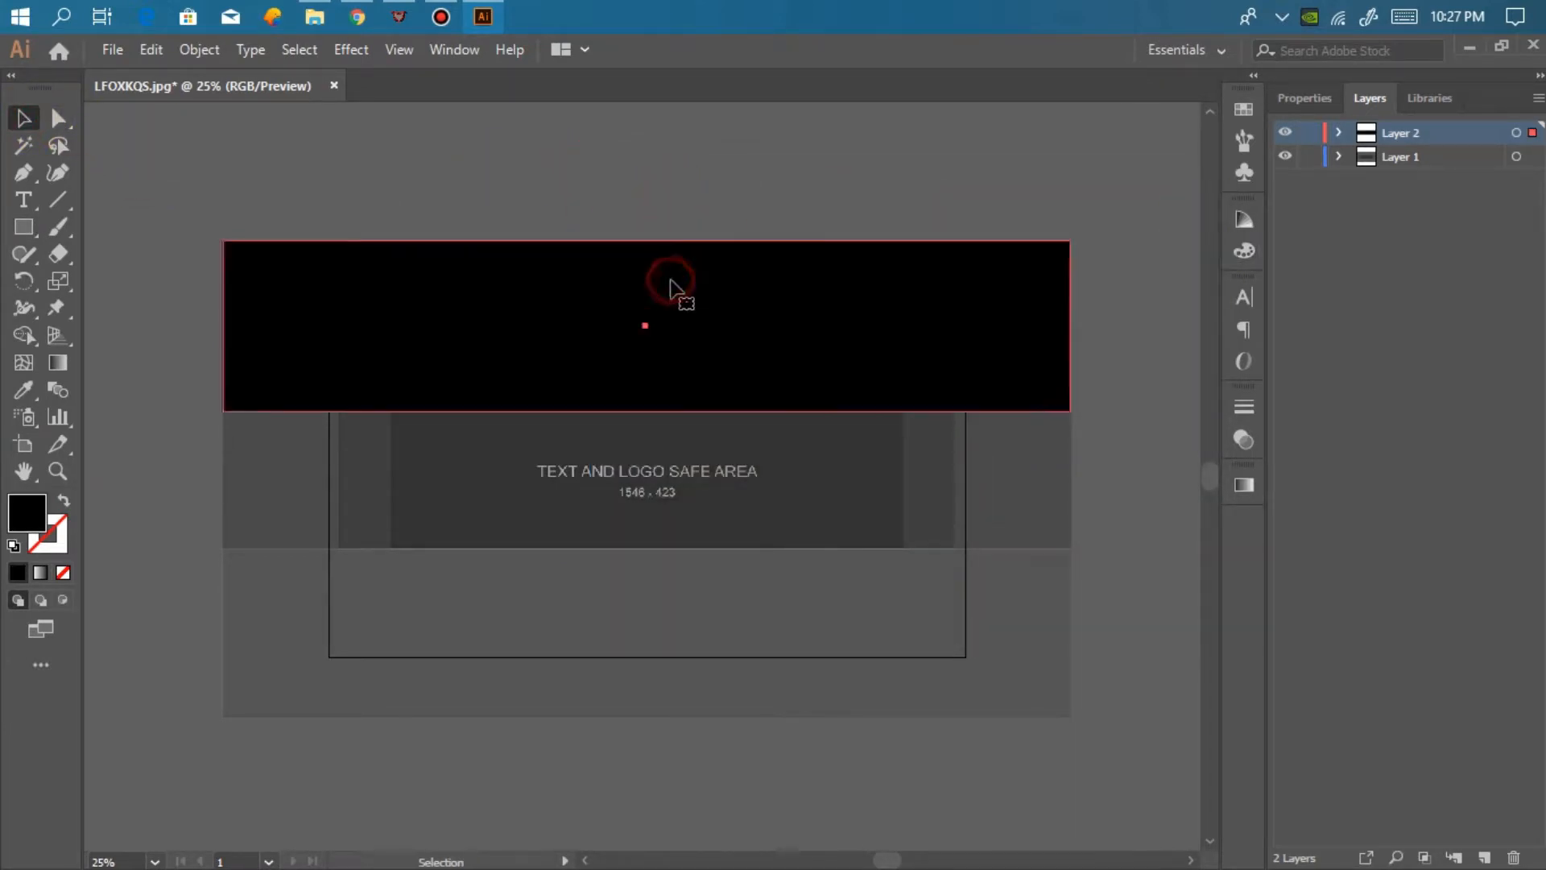
{"action": "left_click_drag", "start_coordinate": [676, 287], "coordinate": [670, 589]}
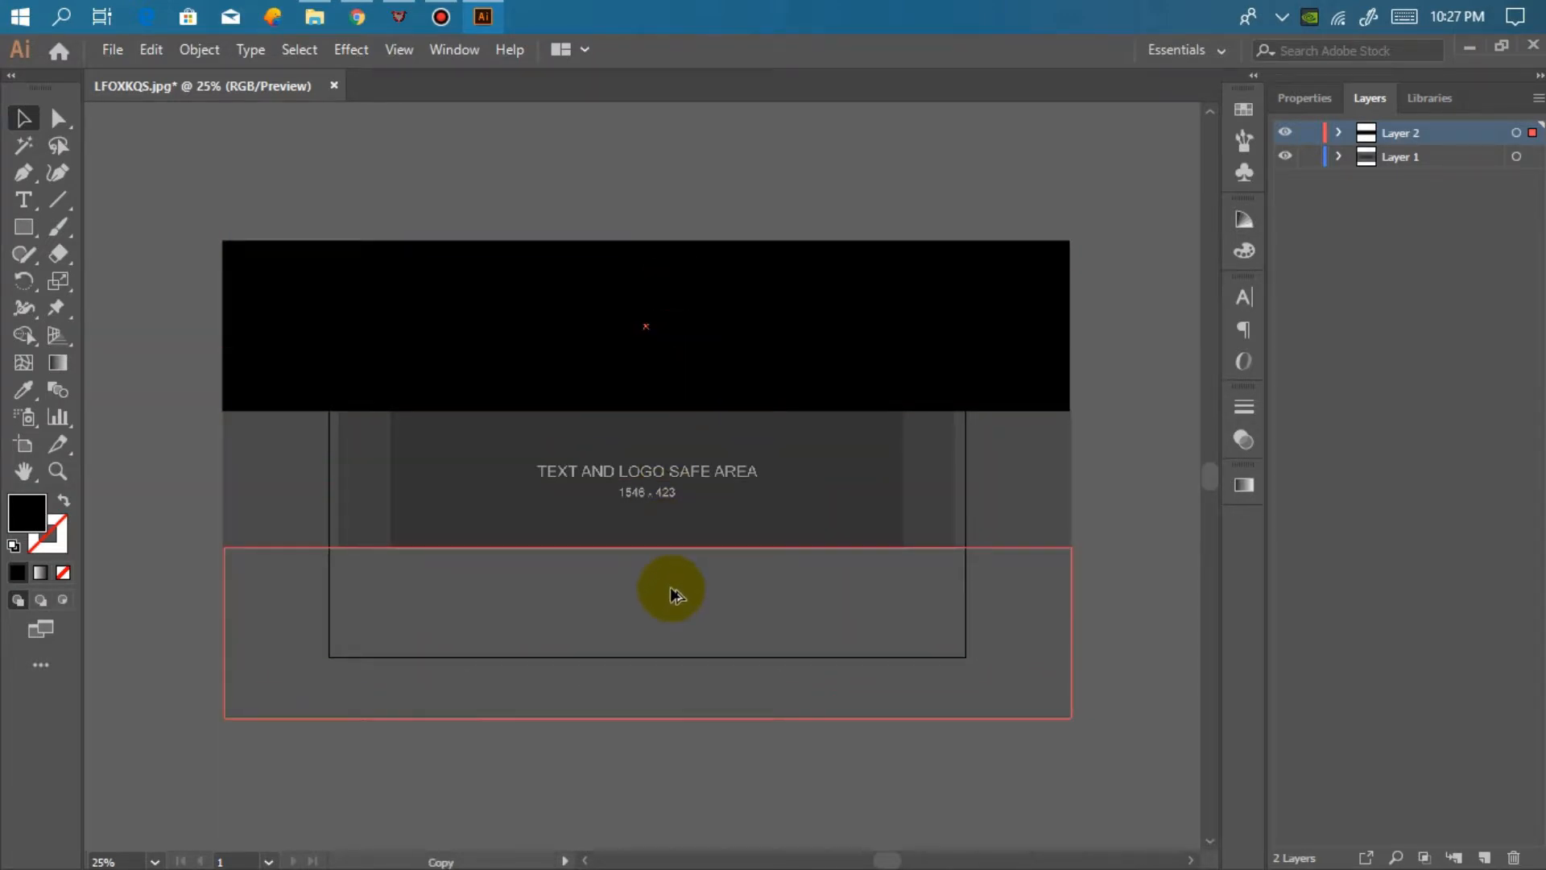
{"action": "left_click_drag", "start_coordinate": [670, 586], "coordinate": [676, 594]}
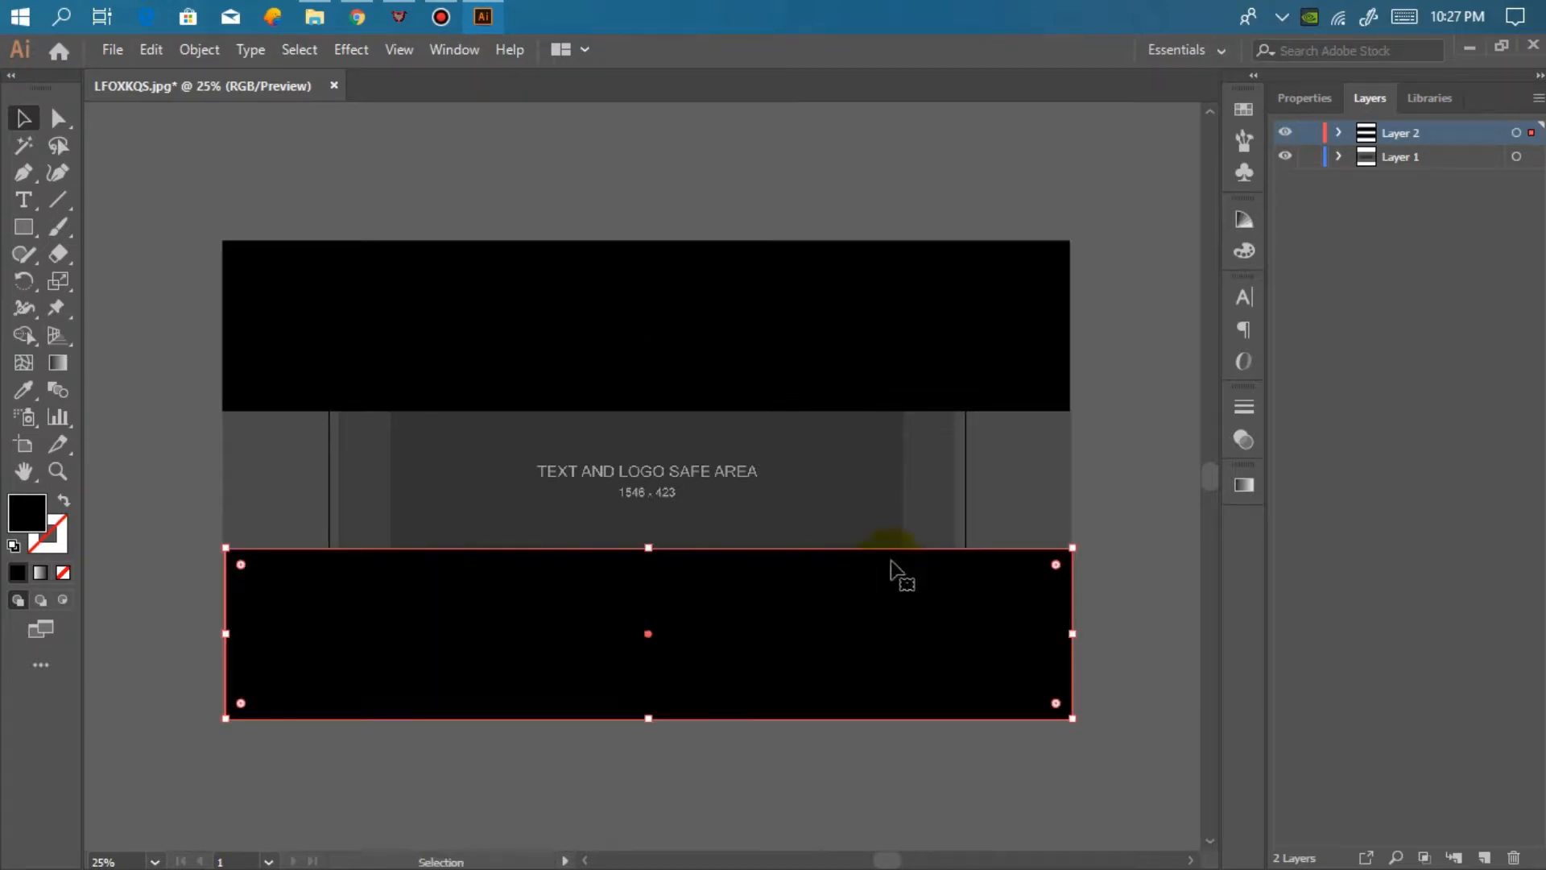
{"action": "left_click", "coordinate": [1146, 466]}
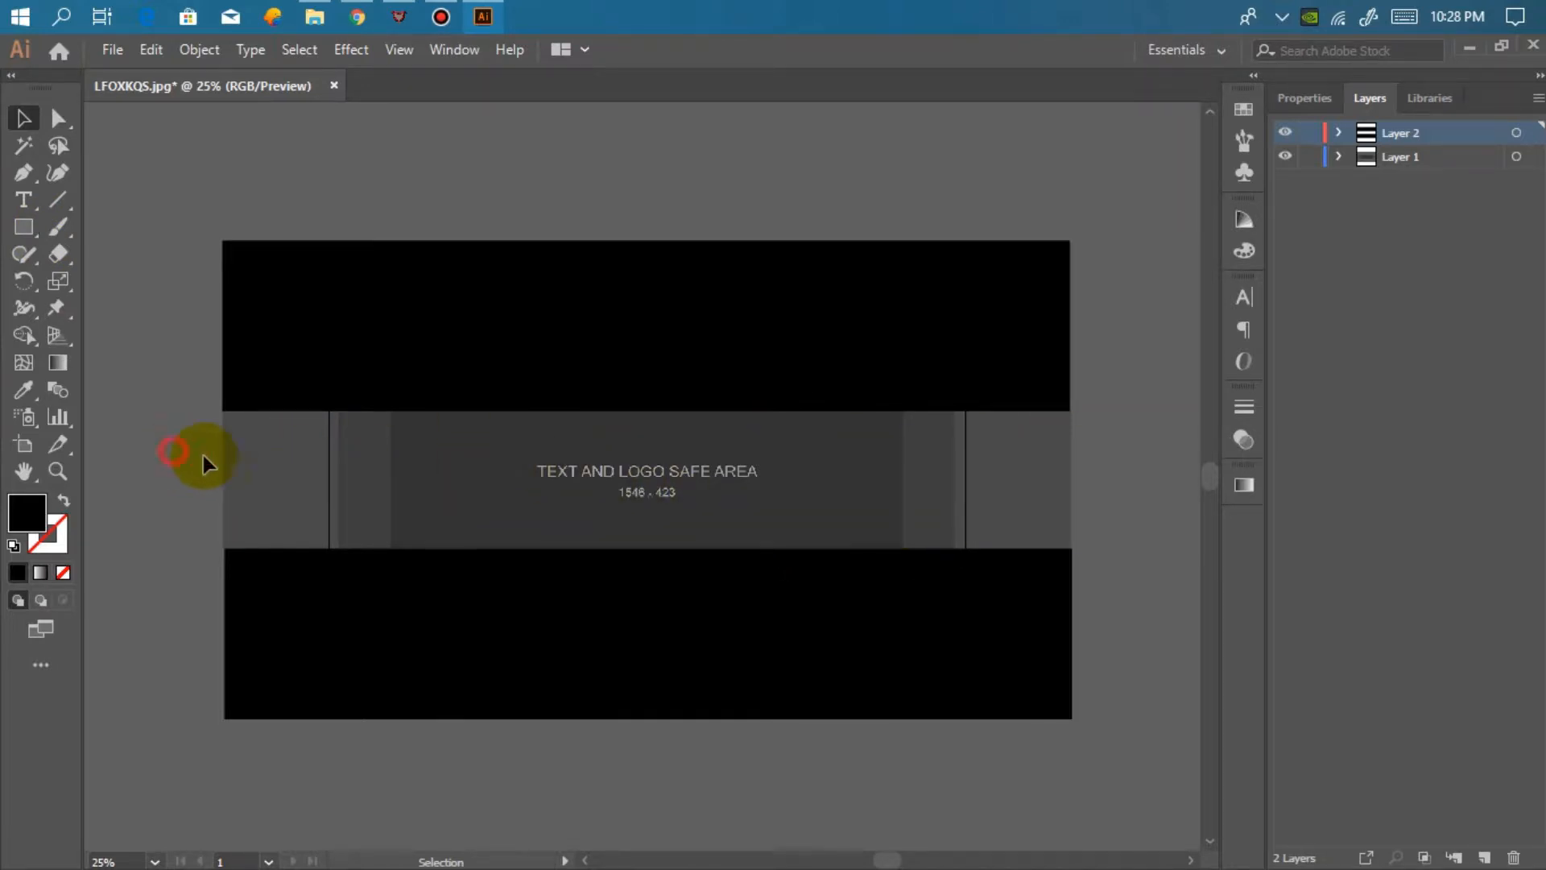
Draw a full-width rectangle on Layer 1 over the desktop band between the two black rectangles
{"action": "left_click_drag", "start_coordinate": [175, 457], "coordinate": [407, 455]}
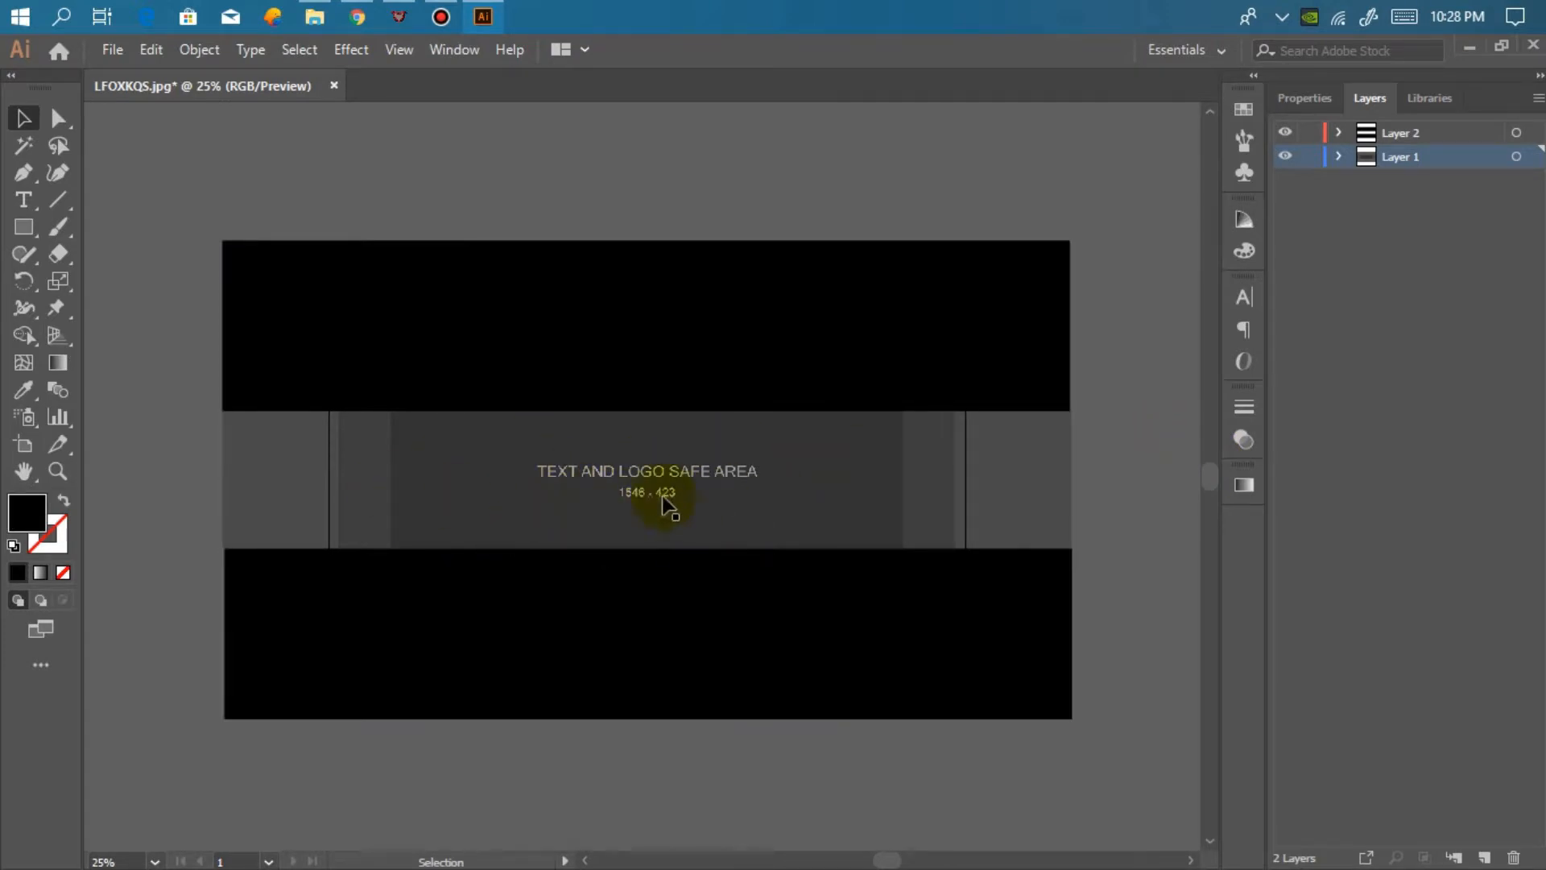
{"action": "left_click", "coordinate": [35, 223]}
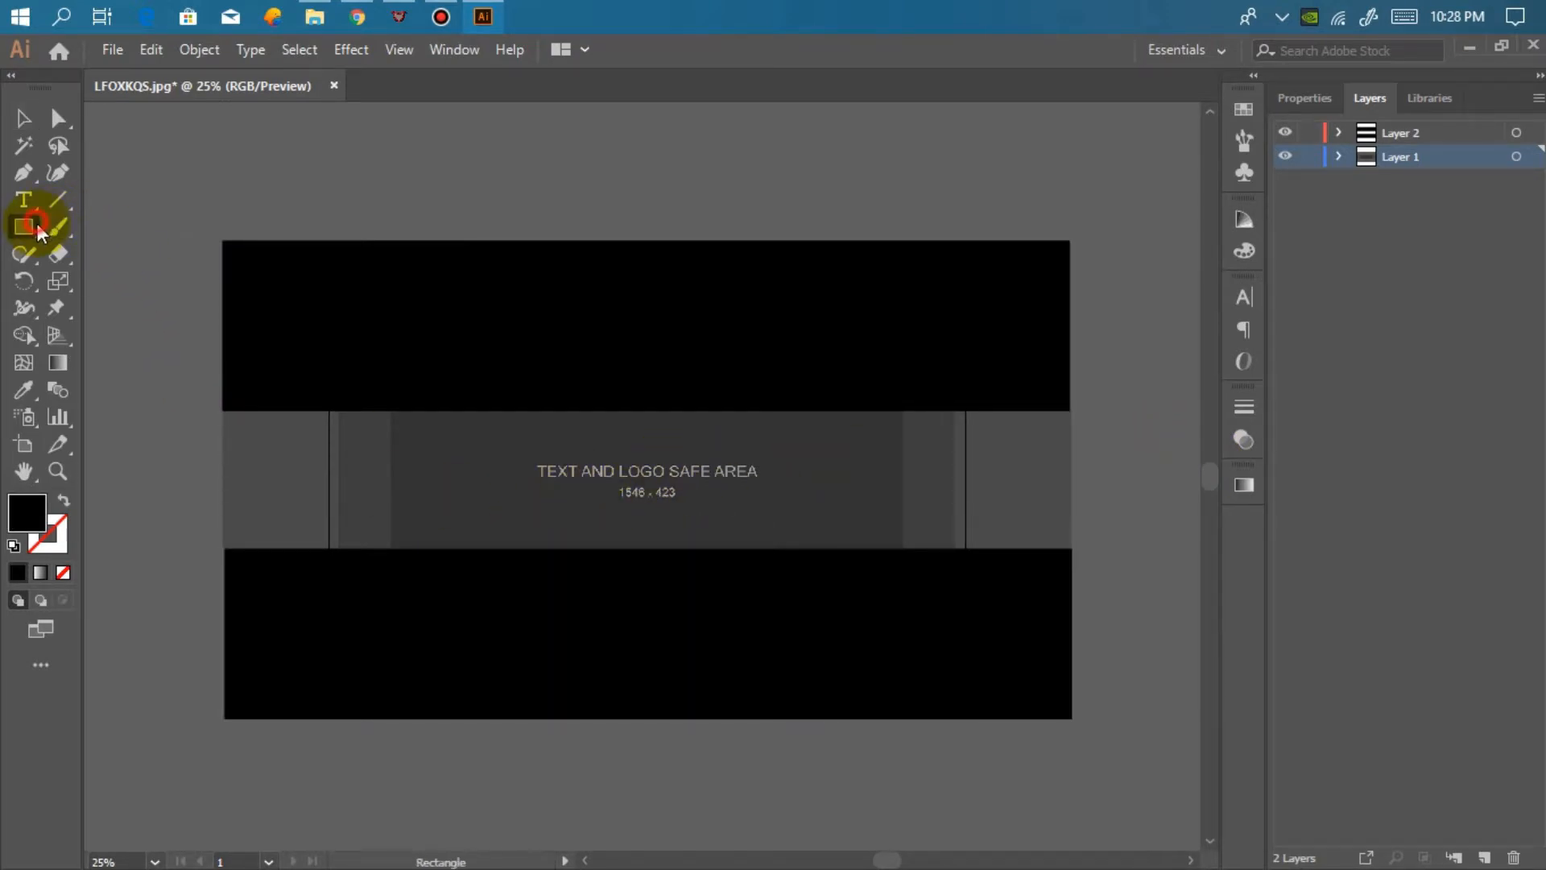
{"action": "left_click_drag", "start_coordinate": [223, 406], "coordinate": [1064, 542]}
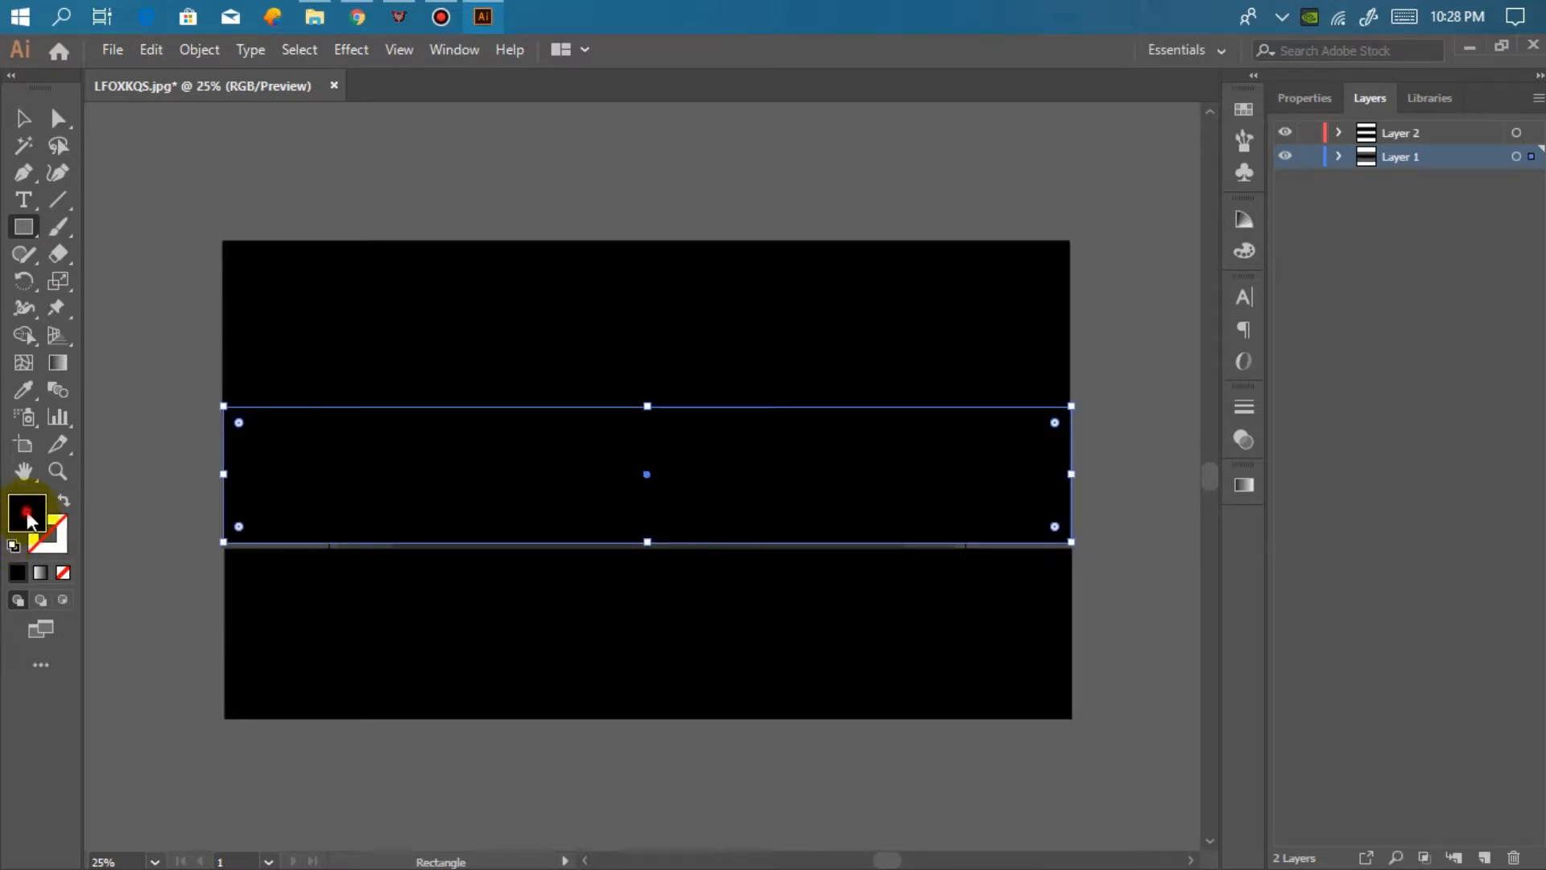
Fill the middle rectangle with a bright, fully saturated red
{"action": "double_click", "coordinate": [26, 512]}
{"action": "left_click_drag", "start_coordinate": [837, 312], "coordinate": [900, 227]}
{"action": "left_click", "coordinate": [1102, 237]}
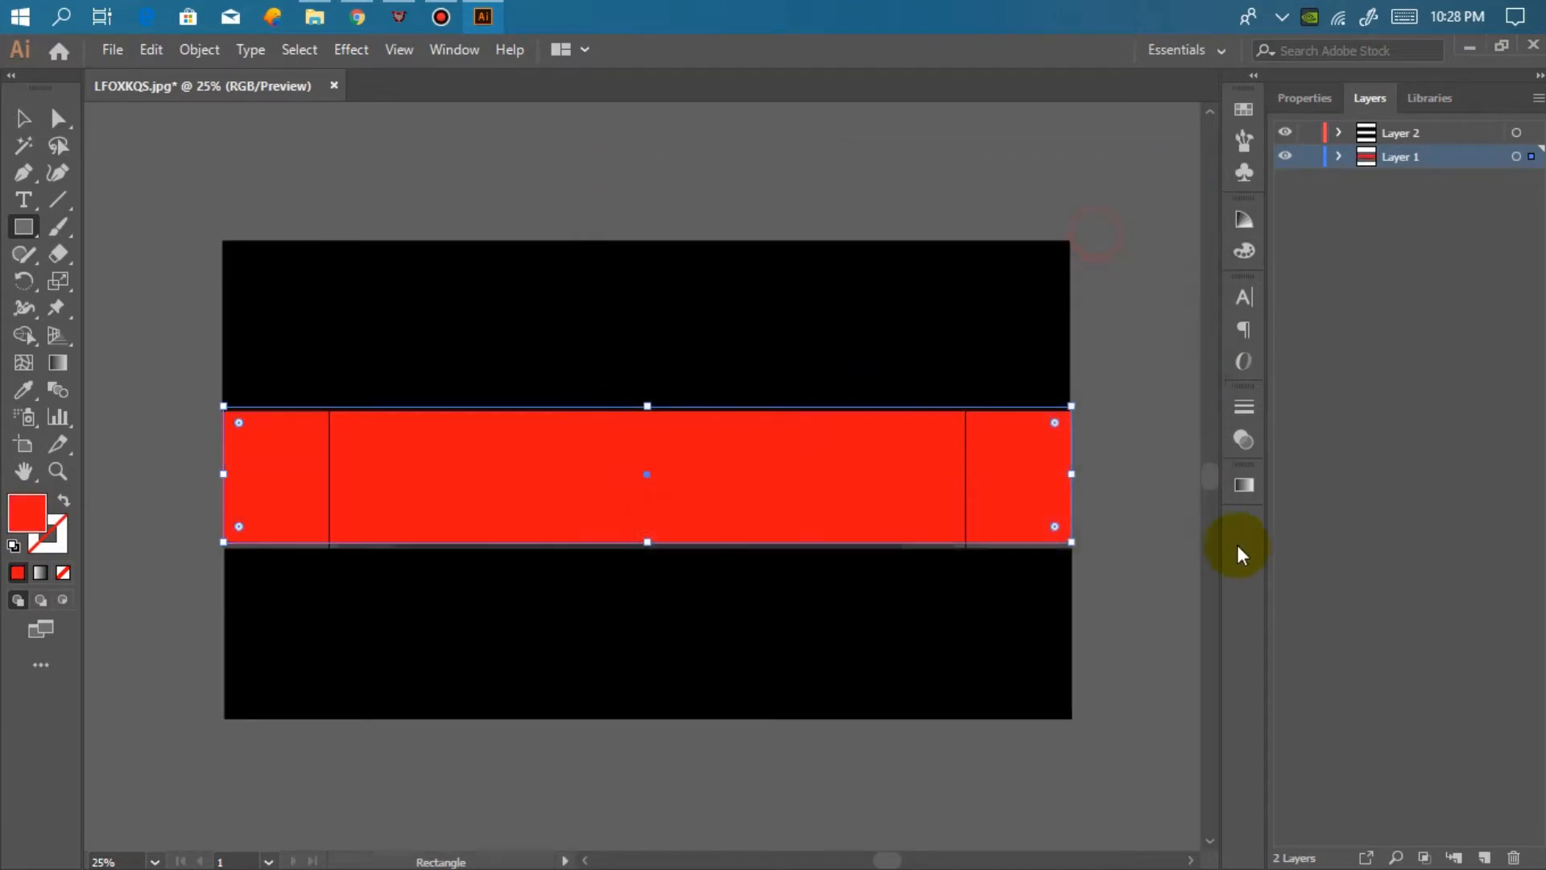
Apply a linear gradient to the middle rectangle and set its starting colour stop to the RGB colour 00CAE7
{"action": "left_click", "coordinate": [1244, 484]}
{"action": "left_click", "coordinate": [978, 513]}
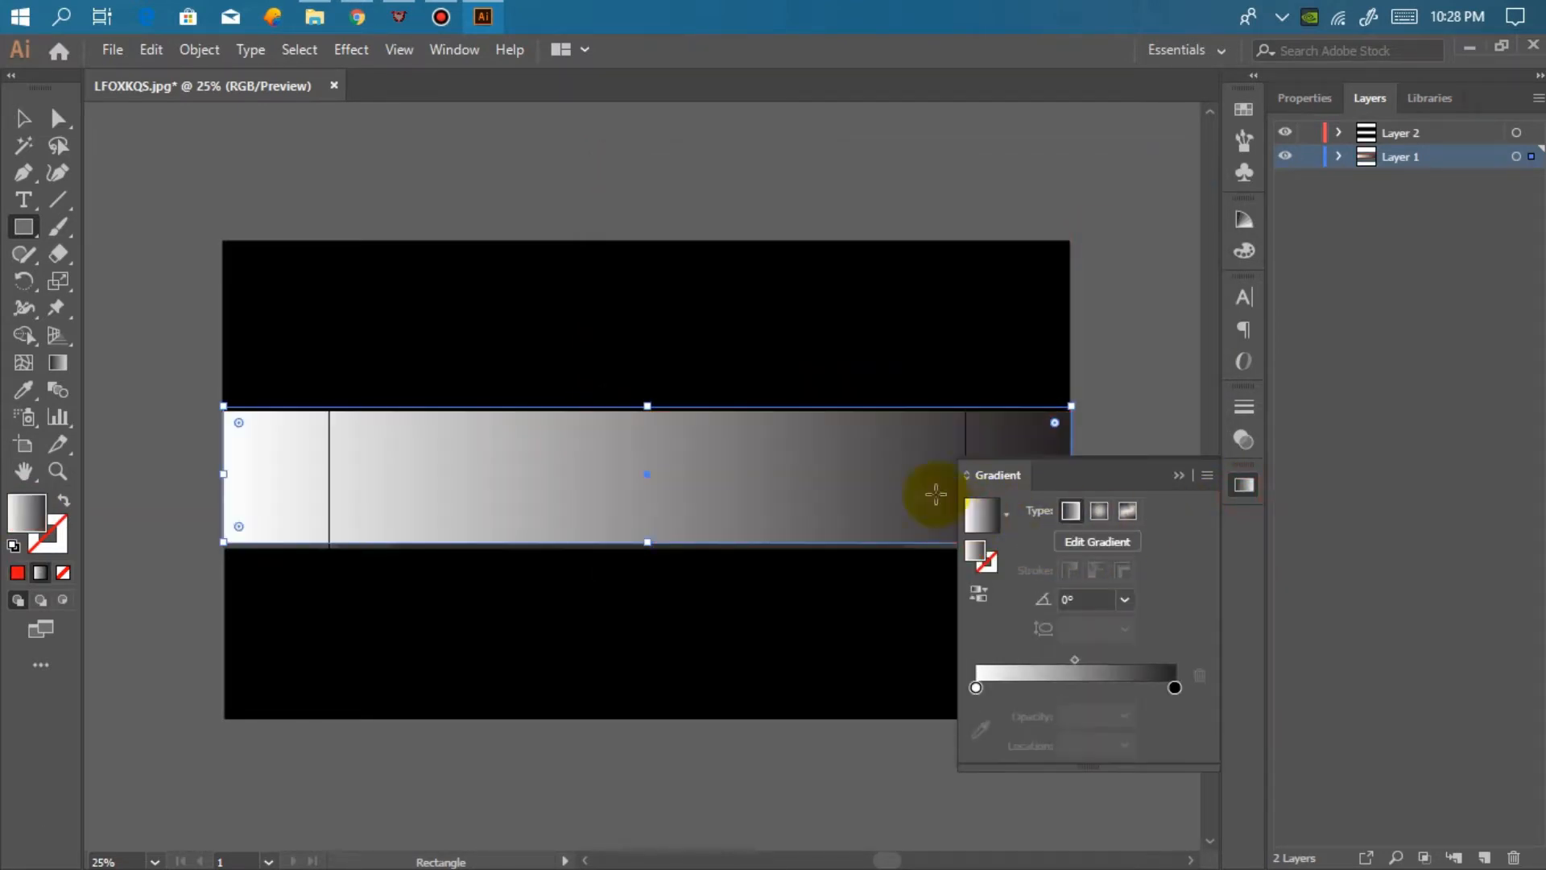
{"action": "left_click", "coordinate": [977, 688]}
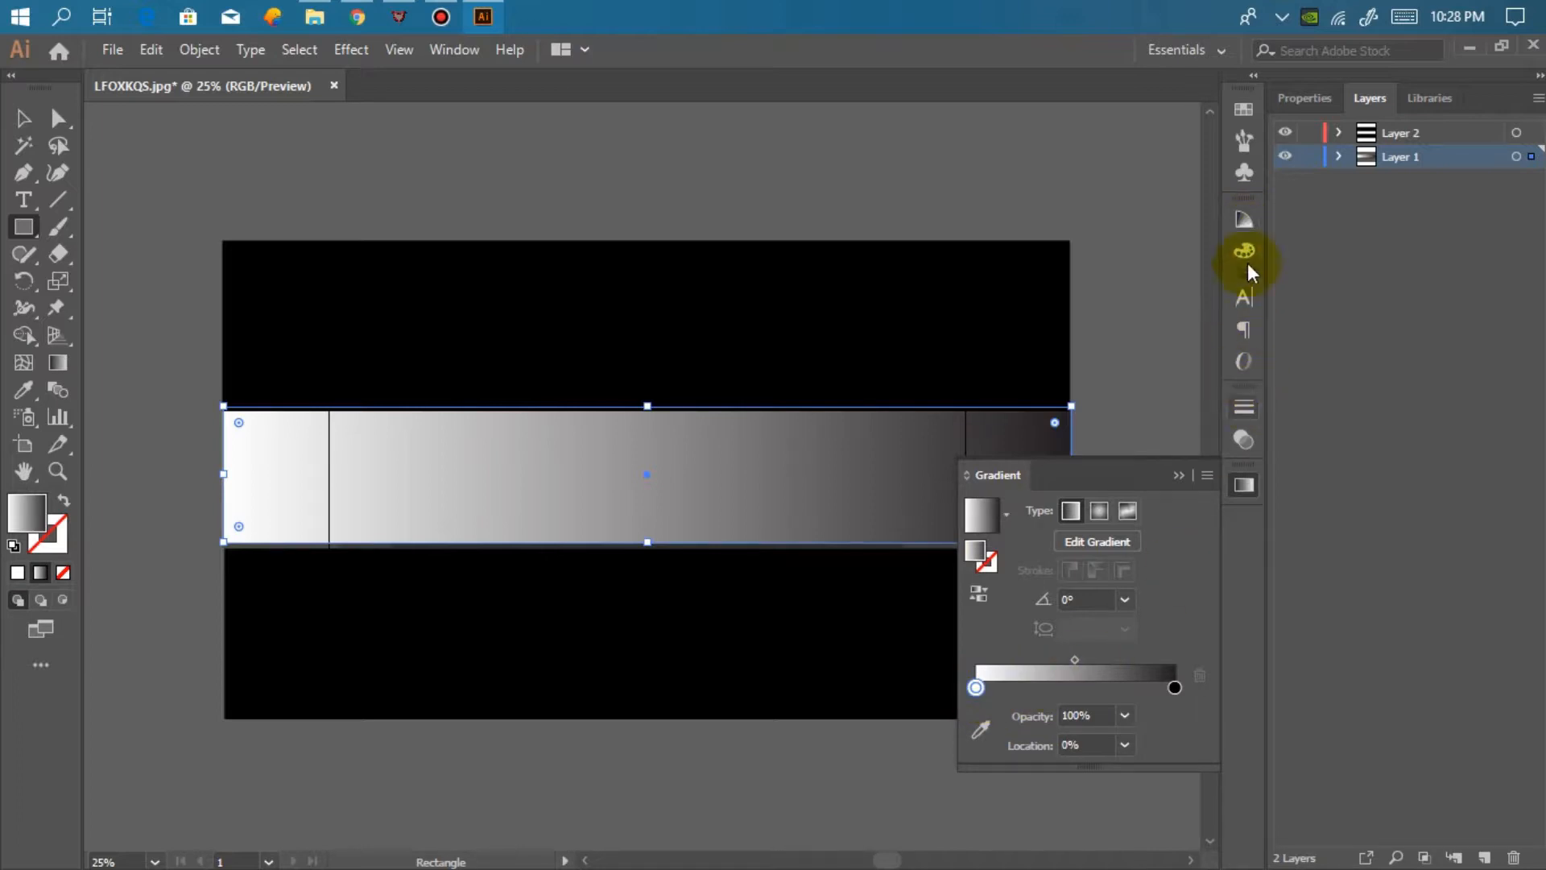
{"action": "left_click", "coordinate": [1240, 222]}
{"action": "left_click", "coordinate": [1065, 211]}
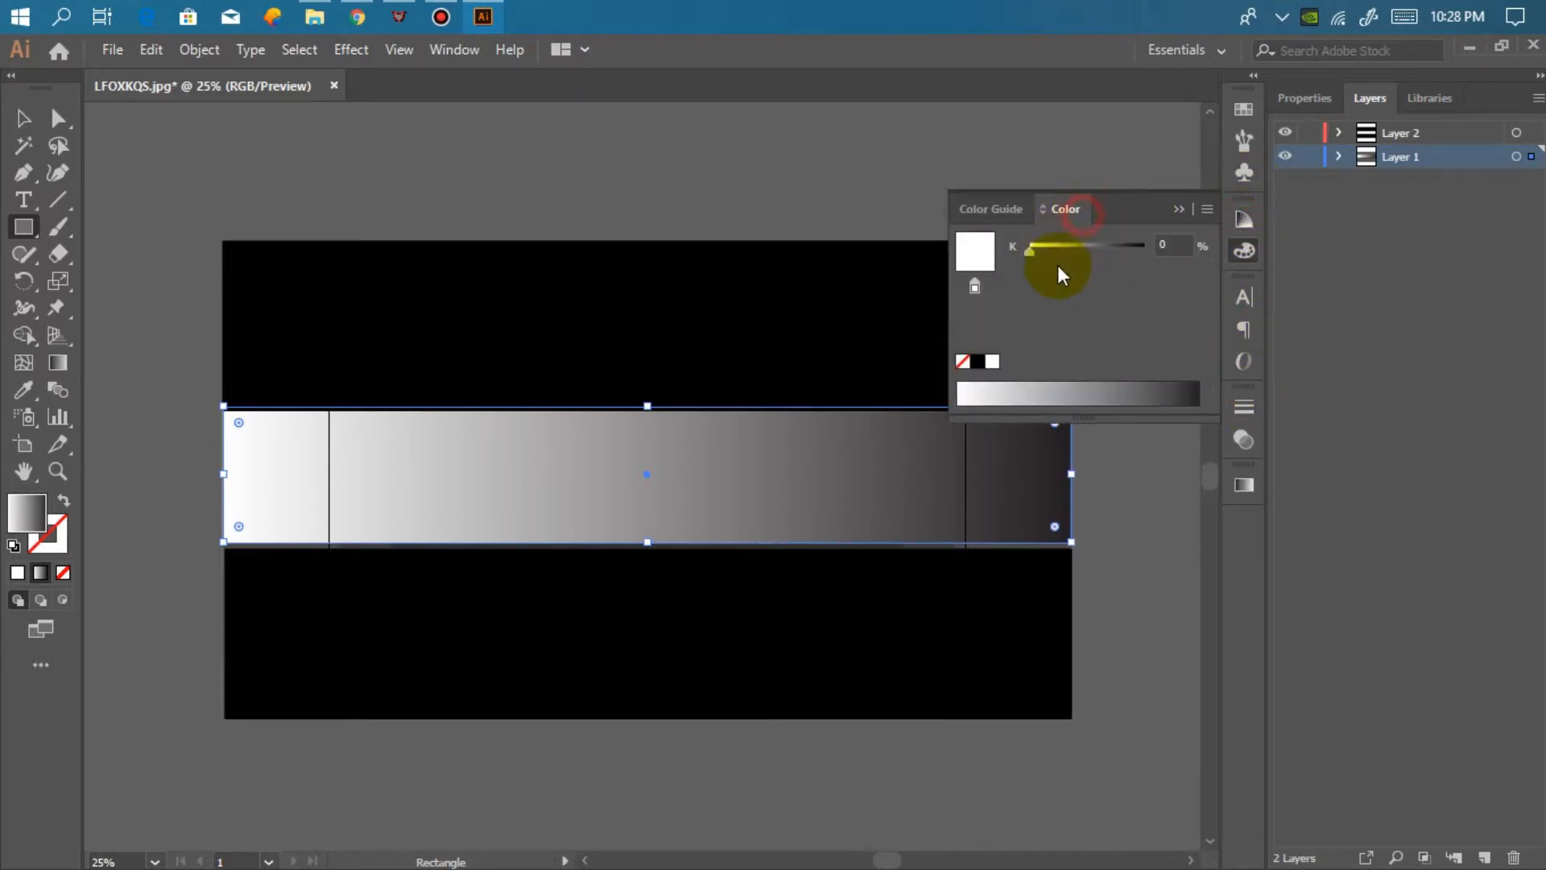
{"action": "left_click", "coordinate": [1206, 211]}
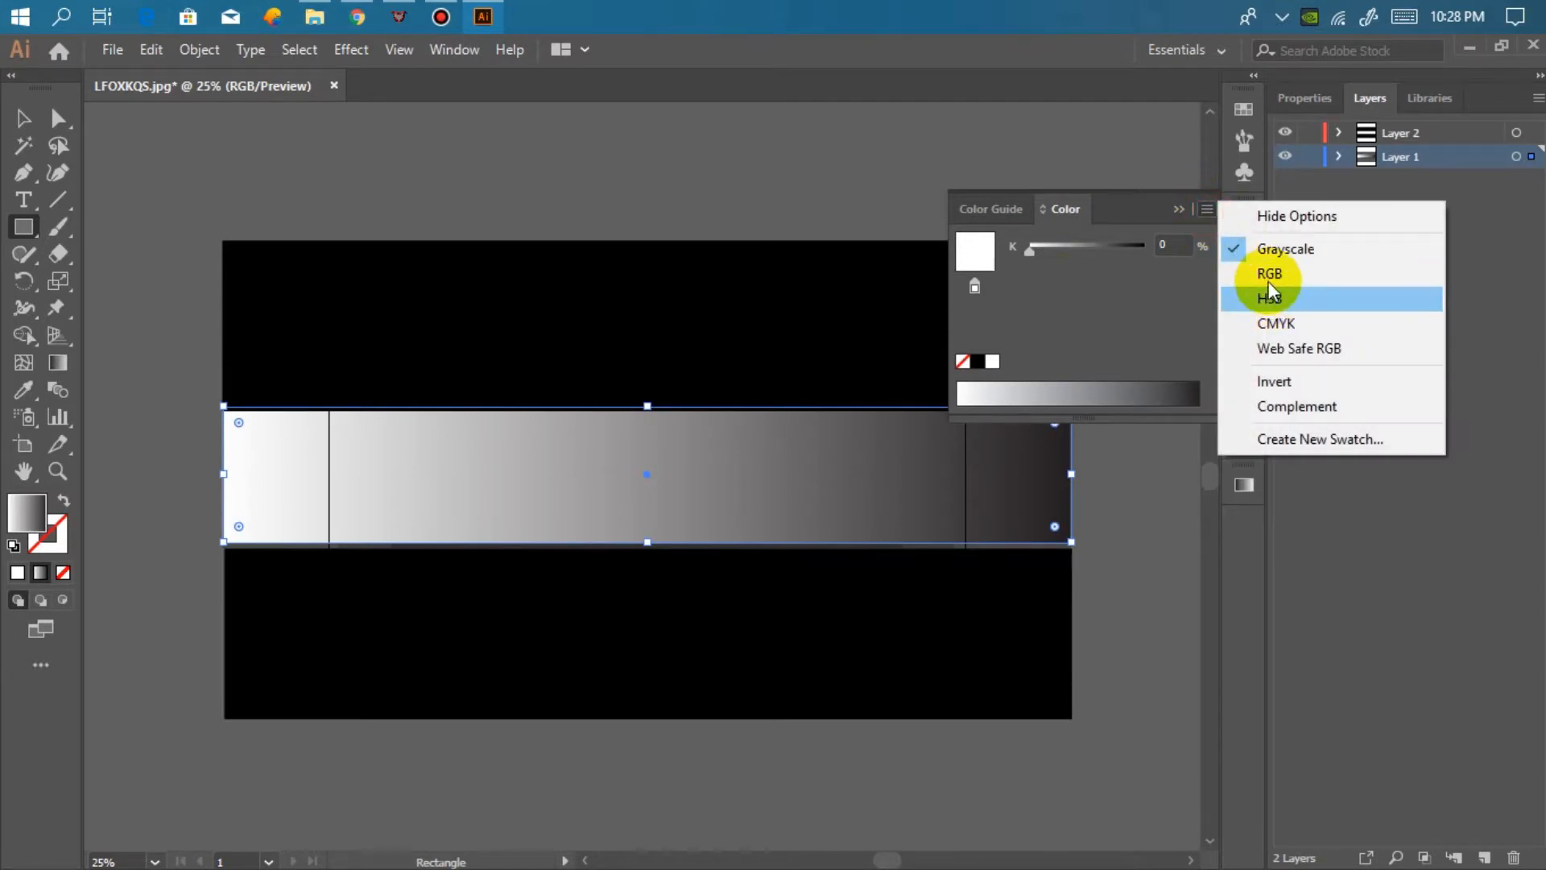
{"action": "left_click", "coordinate": [1266, 284]}
{"action": "left_click", "coordinate": [1087, 388]}
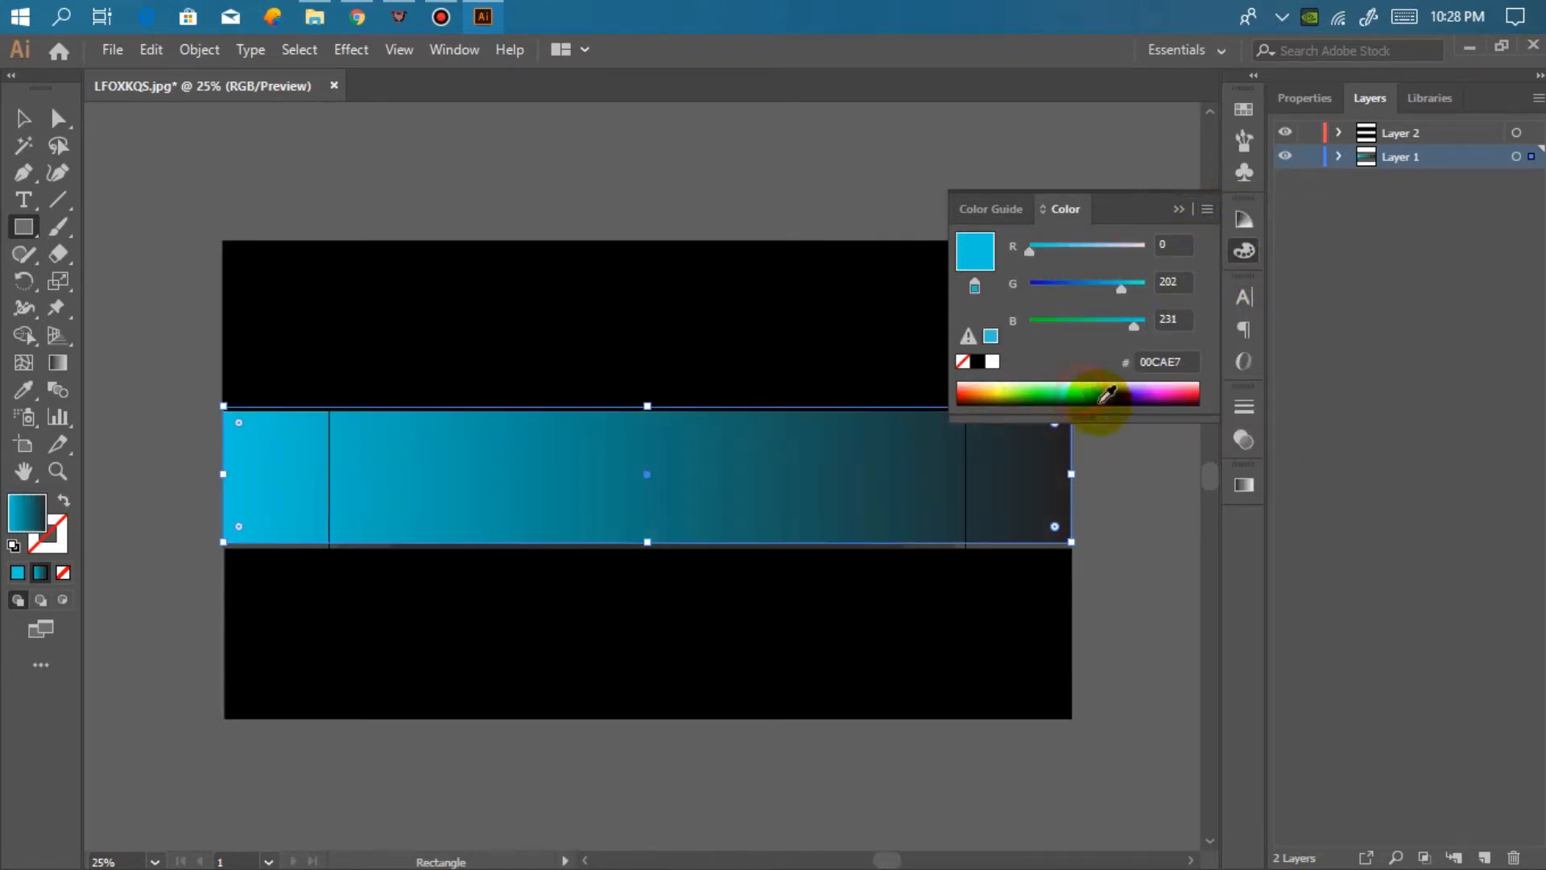
{"action": "left_click", "coordinate": [1179, 209]}
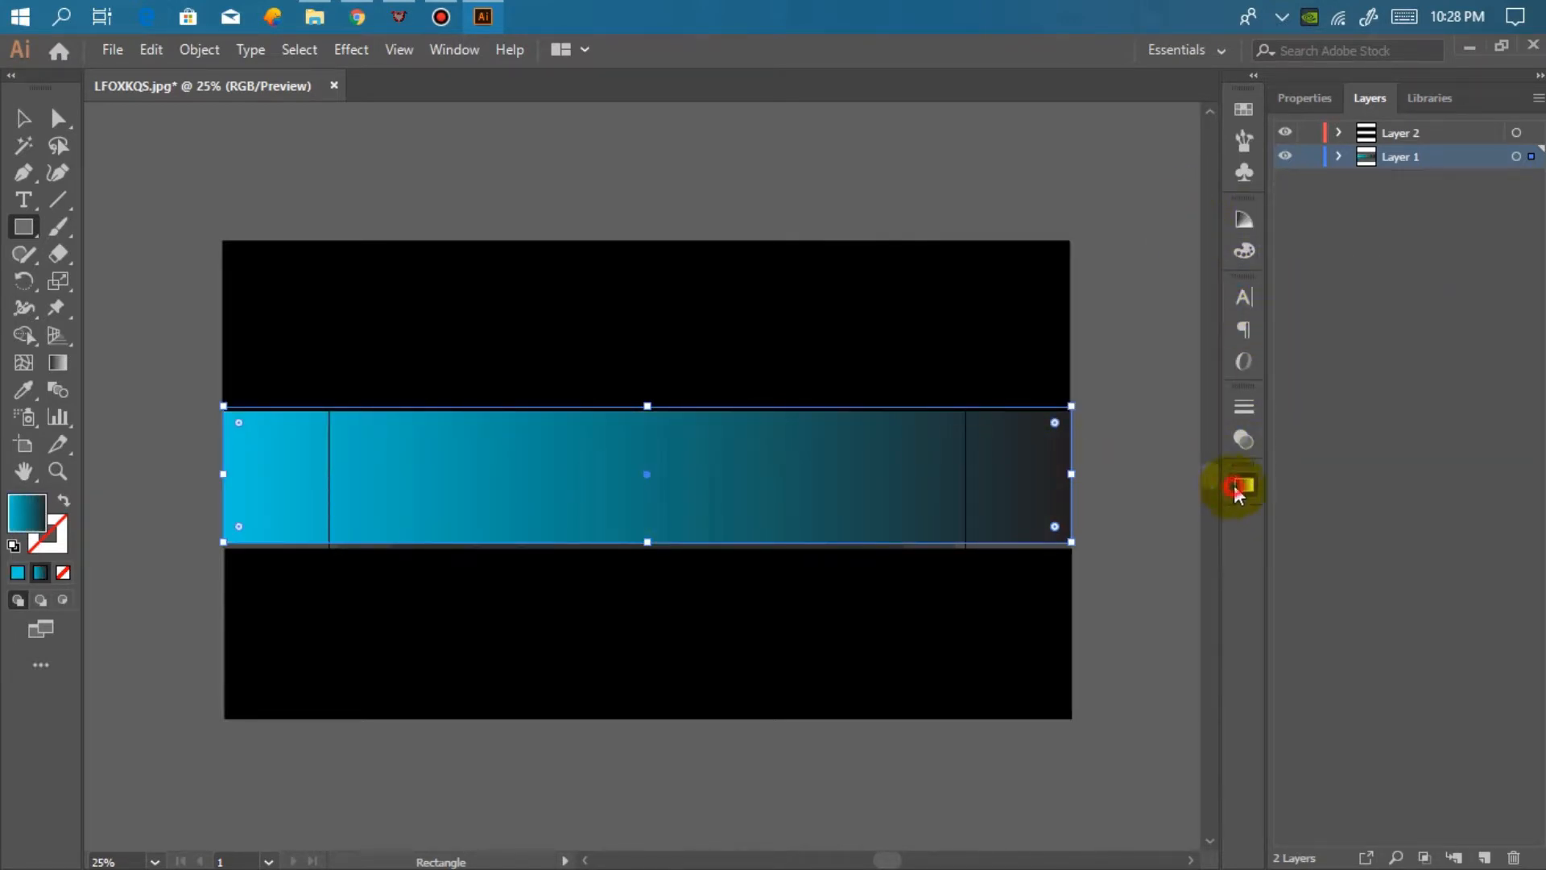
Add three intermediate colour stops along the rectangle's gradient, with the last one at location 90.78%
{"action": "left_click", "coordinate": [1242, 485]}
{"action": "left_click", "coordinate": [1011, 686]}
{"action": "left_click_drag", "start_coordinate": [1132, 689], "coordinate": [1101, 689]}
{"action": "left_click", "coordinate": [1155, 687]}
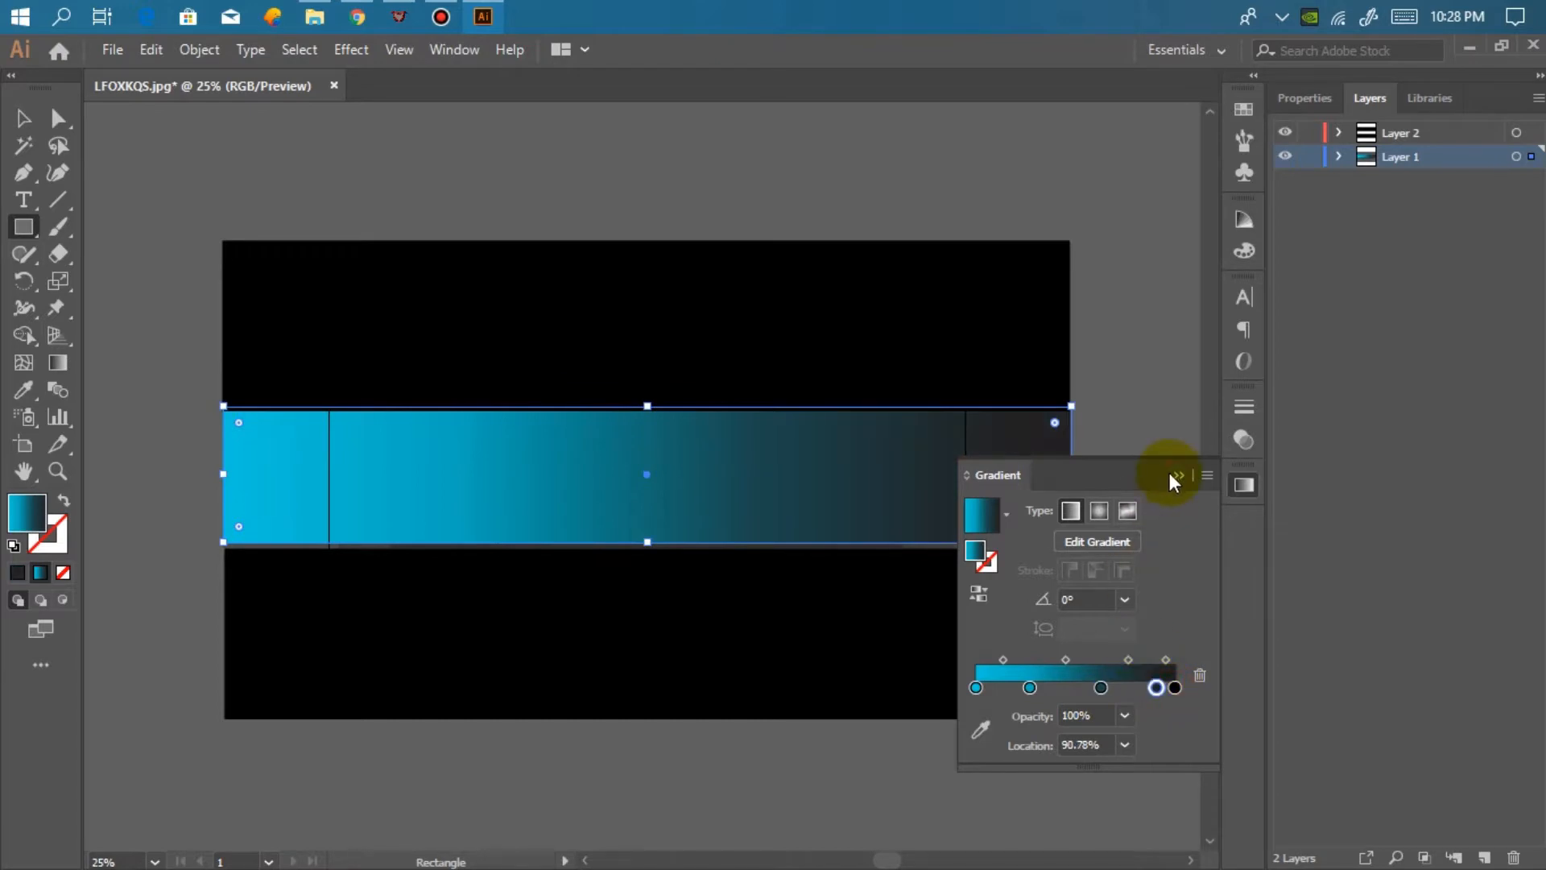
{"action": "left_click", "coordinate": [1171, 471]}
Shift the gradient rectangle slightly down so it fills the gap between the two black bands, and deselect it
{"action": "left_click", "coordinate": [23, 117]}
{"action": "left_click", "coordinate": [397, 161]}
{"action": "left_click", "coordinate": [1023, 515]}
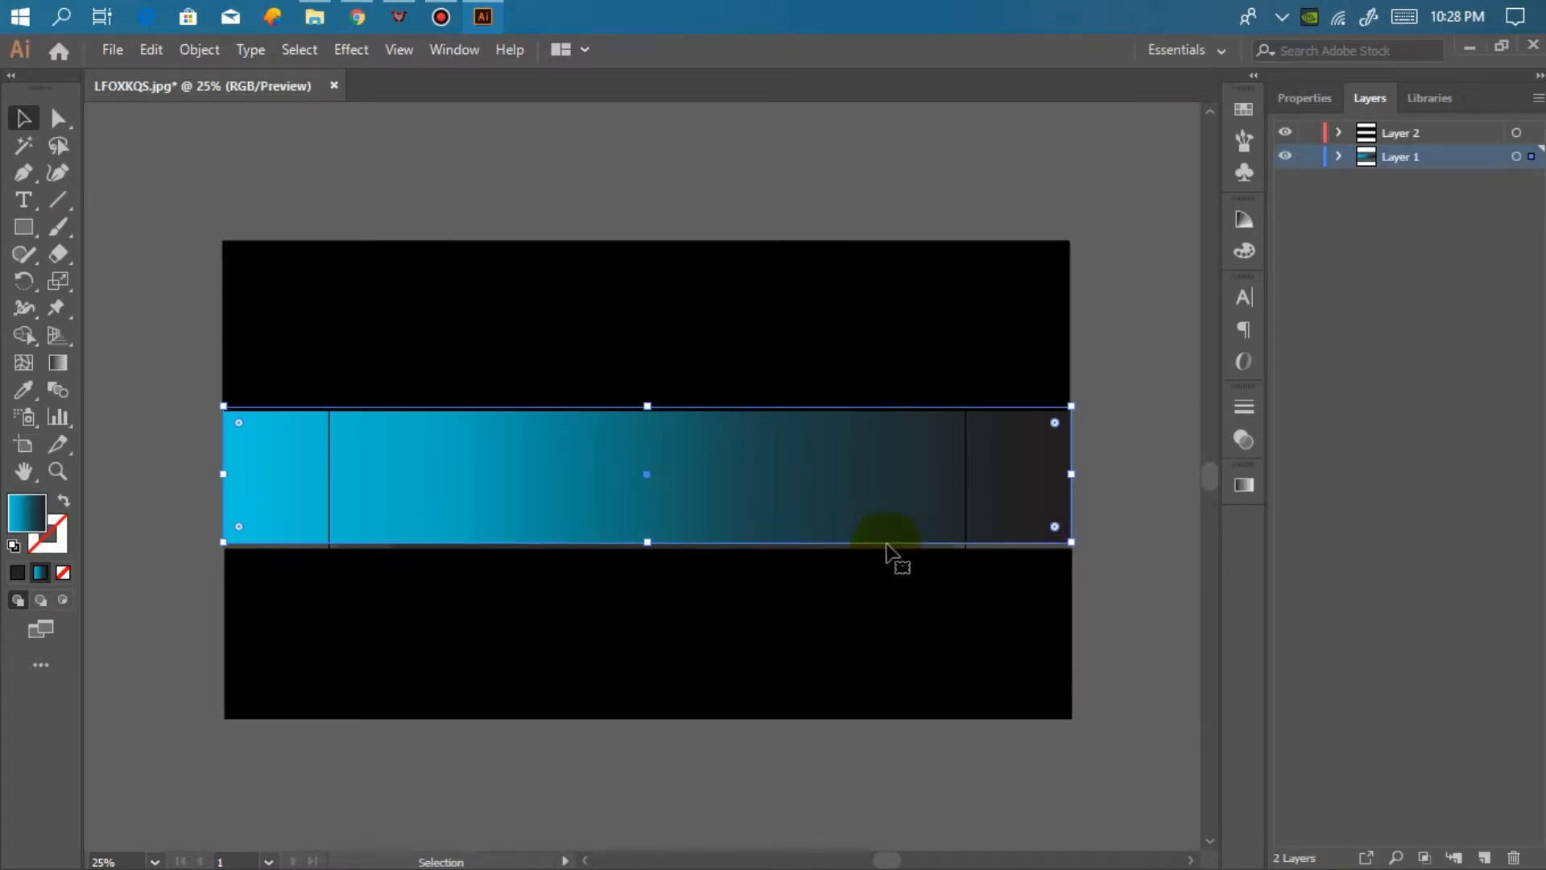
{"action": "left_click_drag", "start_coordinate": [841, 504], "coordinate": [842, 506]}
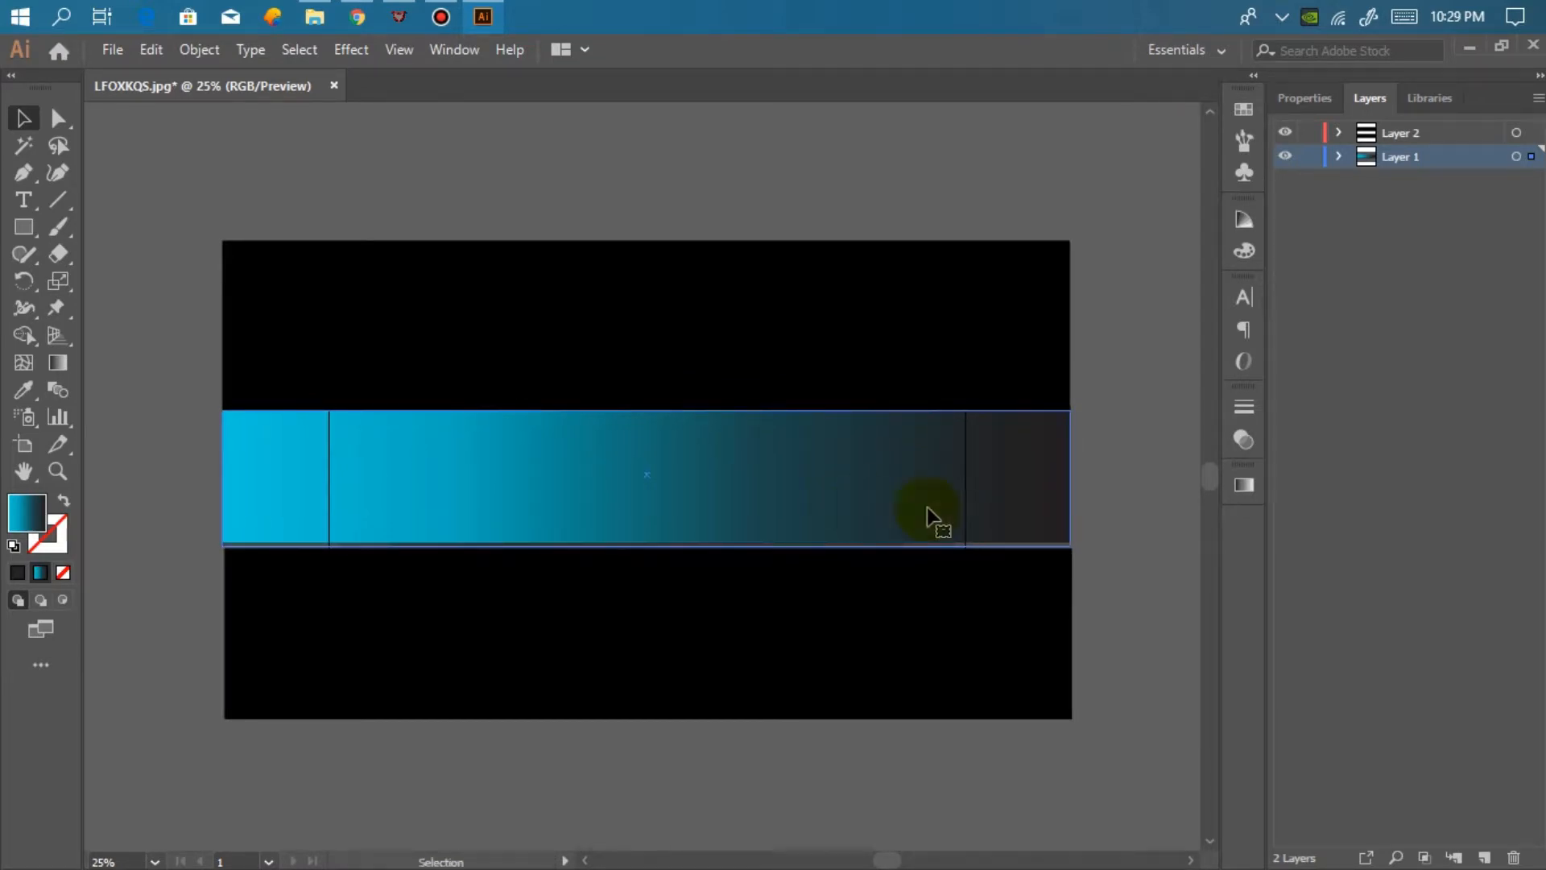
{"action": "left_click", "coordinate": [1111, 483]}
{"action": "left_click", "coordinate": [1017, 502]}
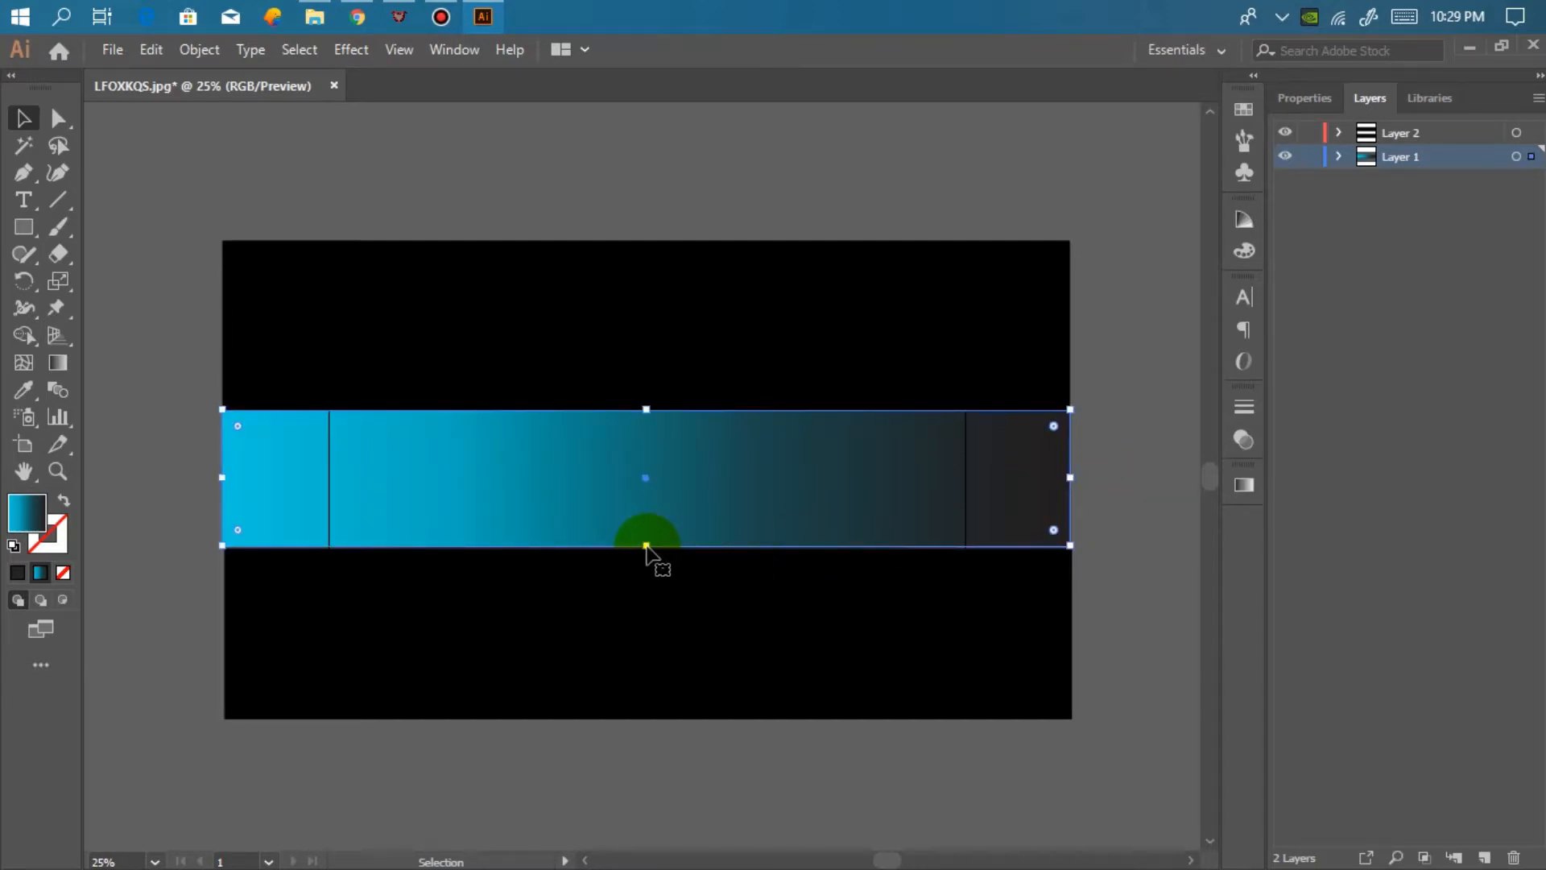
{"action": "left_click_drag", "start_coordinate": [647, 548], "coordinate": [645, 546]}
{"action": "left_click", "coordinate": [1123, 506]}
{"action": "left_click", "coordinate": [1005, 509]}
{"action": "left_click", "coordinate": [1107, 510]}
{"action": "left_click", "coordinate": [983, 518]}
{"action": "left_click", "coordinate": [1119, 502]}
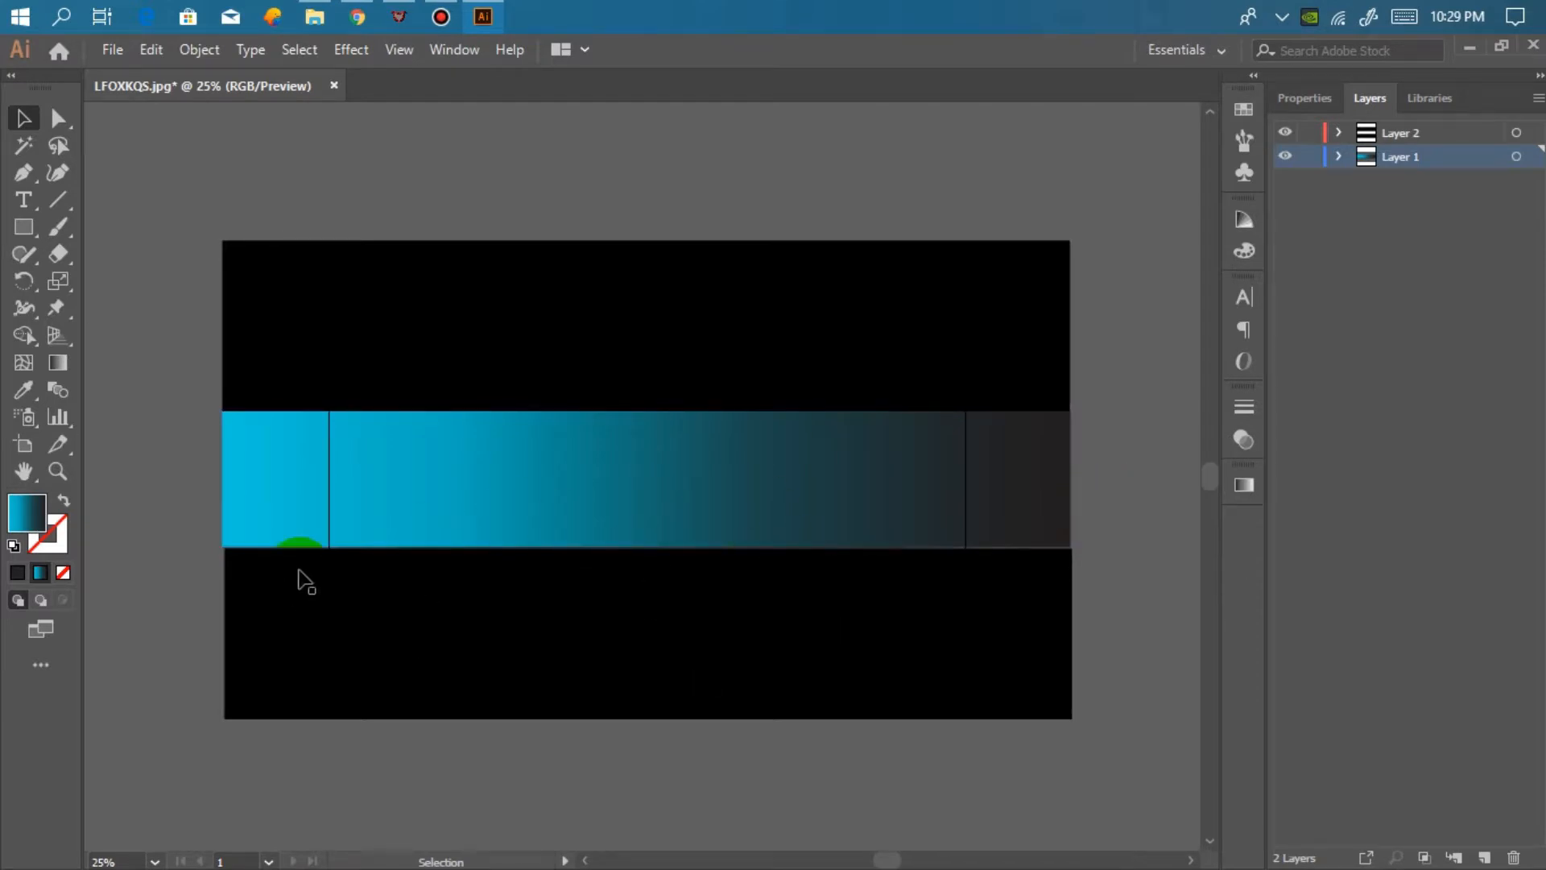
Choose the round "Content" logo image from Pictures > My Editzz > Picture for placing into the banner
{"action": "left_click", "coordinate": [112, 50]}
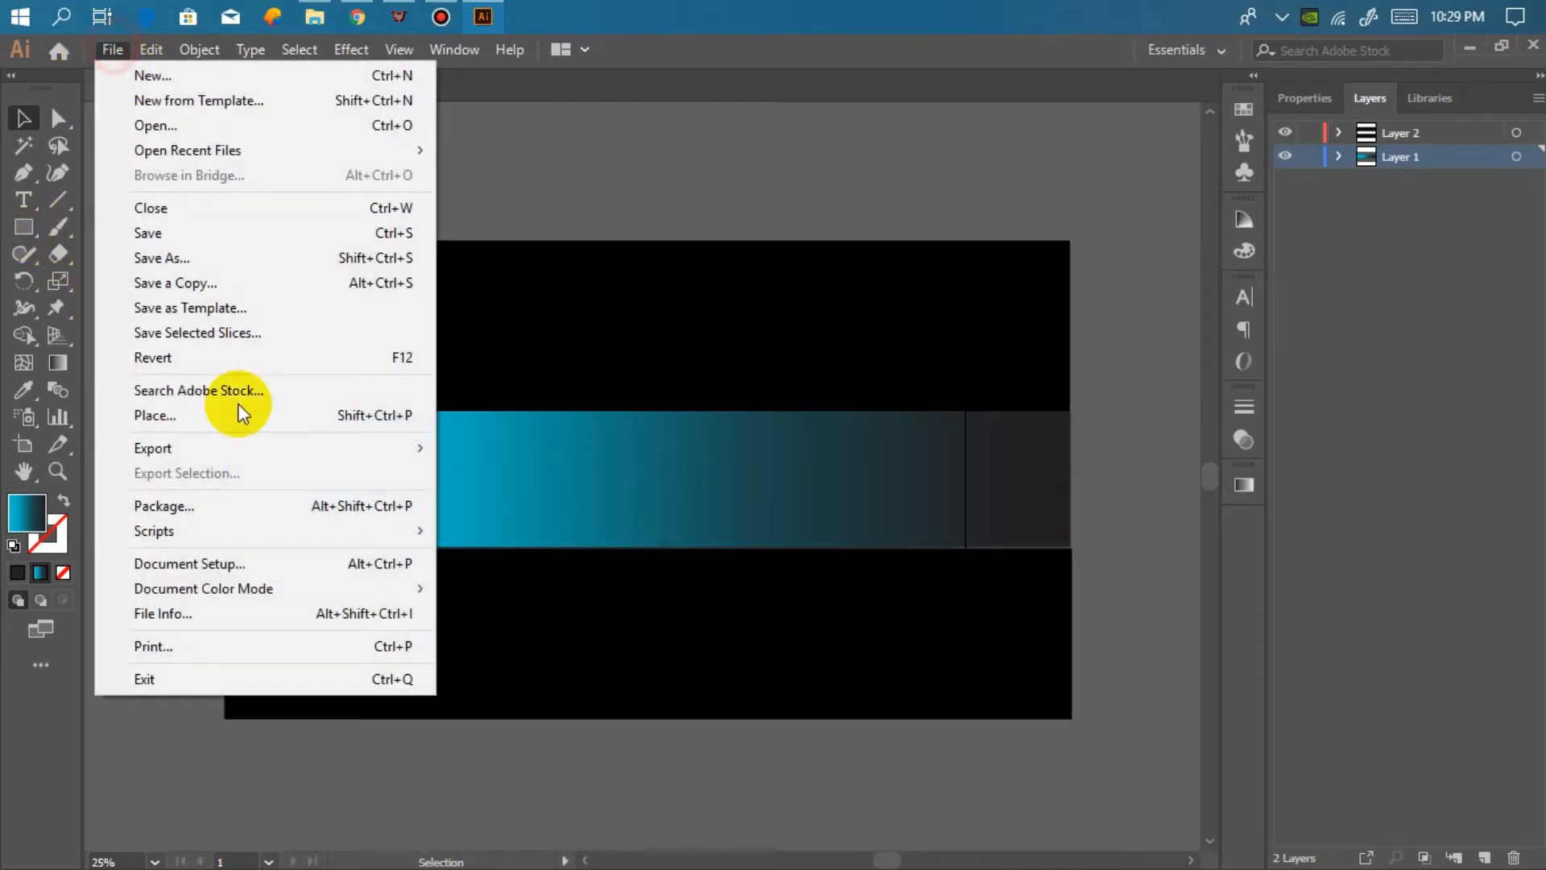
{"action": "left_click", "coordinate": [182, 417]}
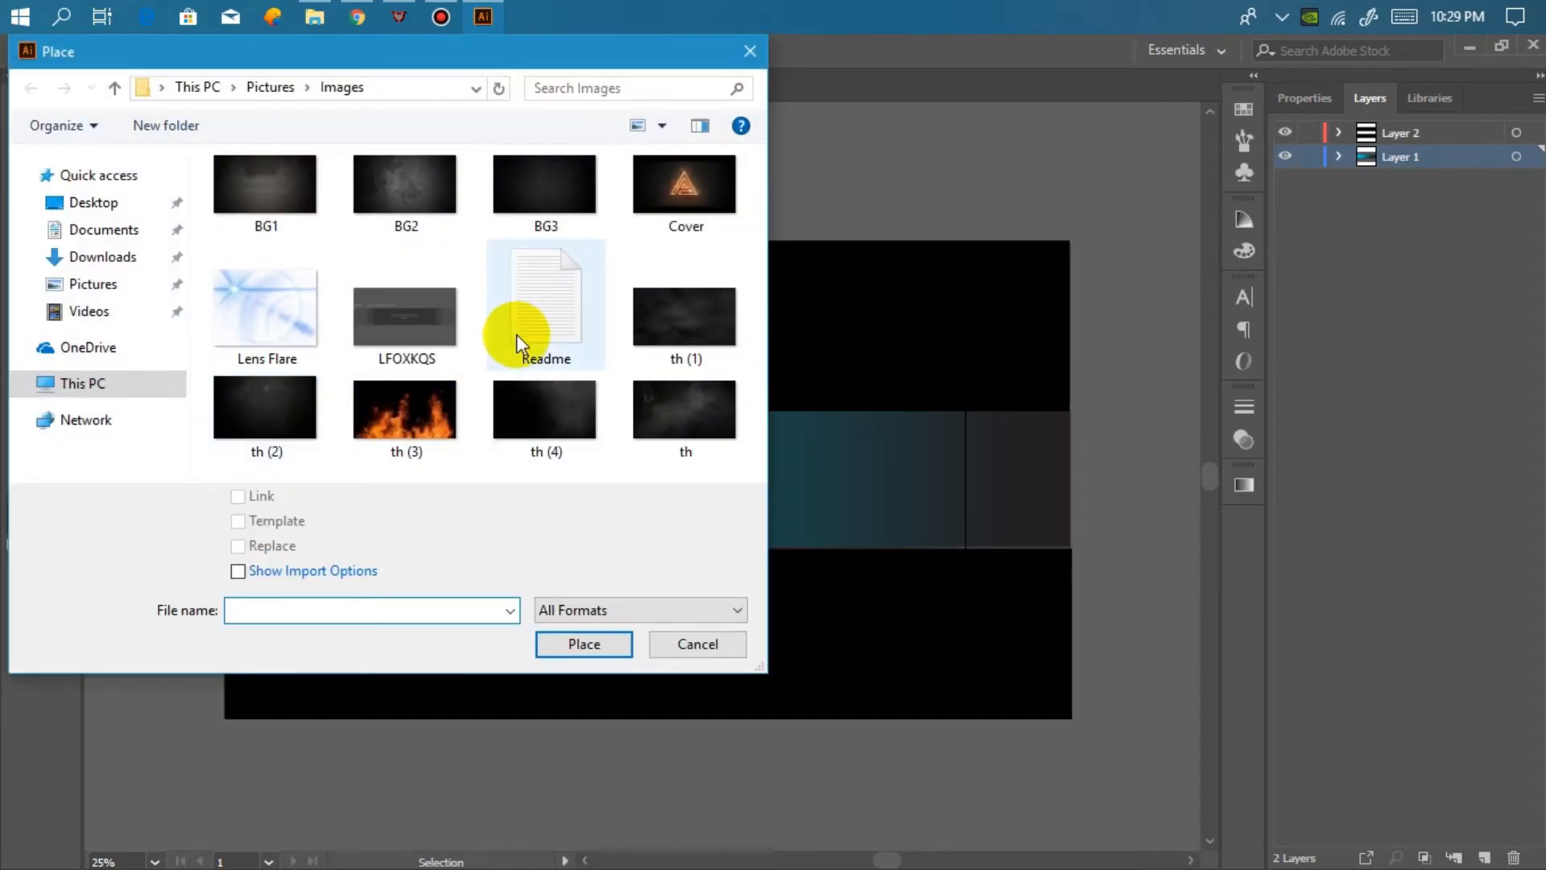
{"action": "left_click", "coordinate": [56, 287]}
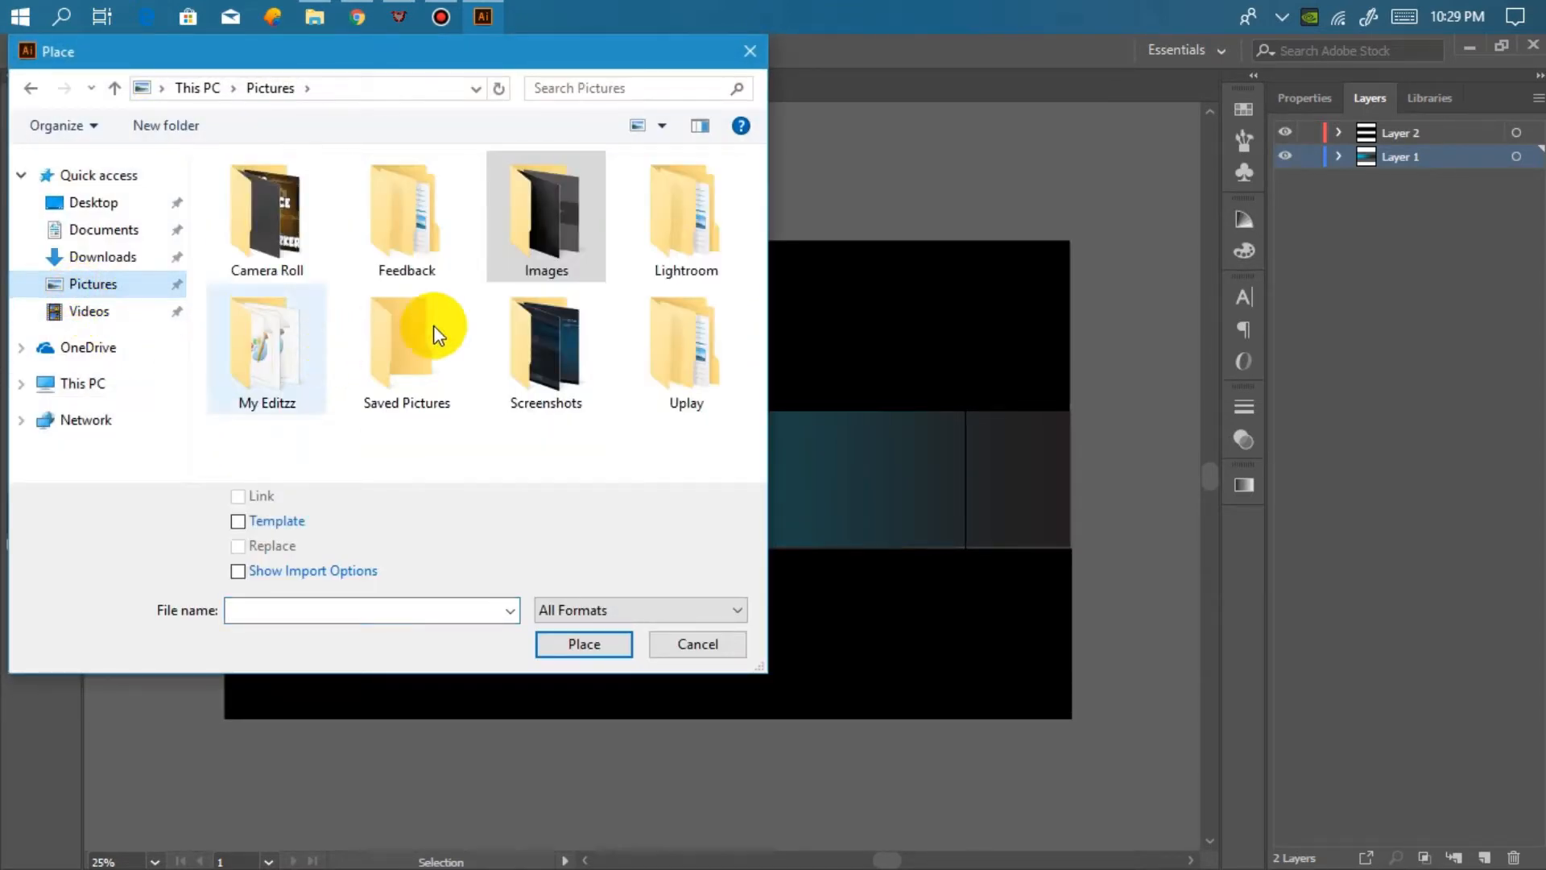
{"action": "double_click", "coordinate": [301, 326]}
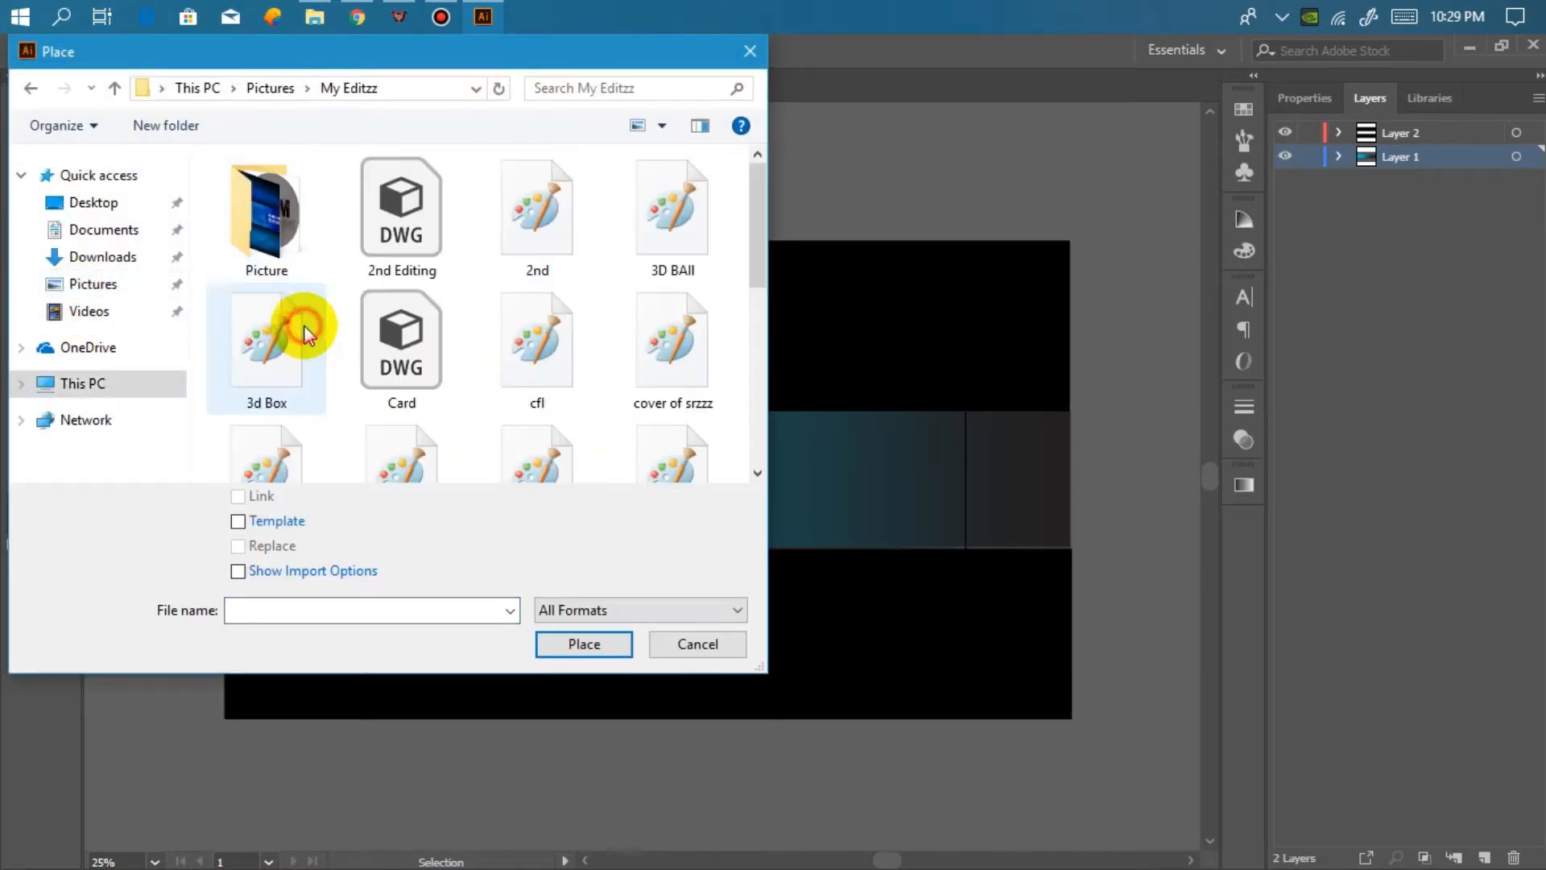
{"action": "double_click", "coordinate": [266, 213]}
{"action": "scroll", "coordinate": [562, 390], "scroll_direction": "down", "scroll_amount": 3}
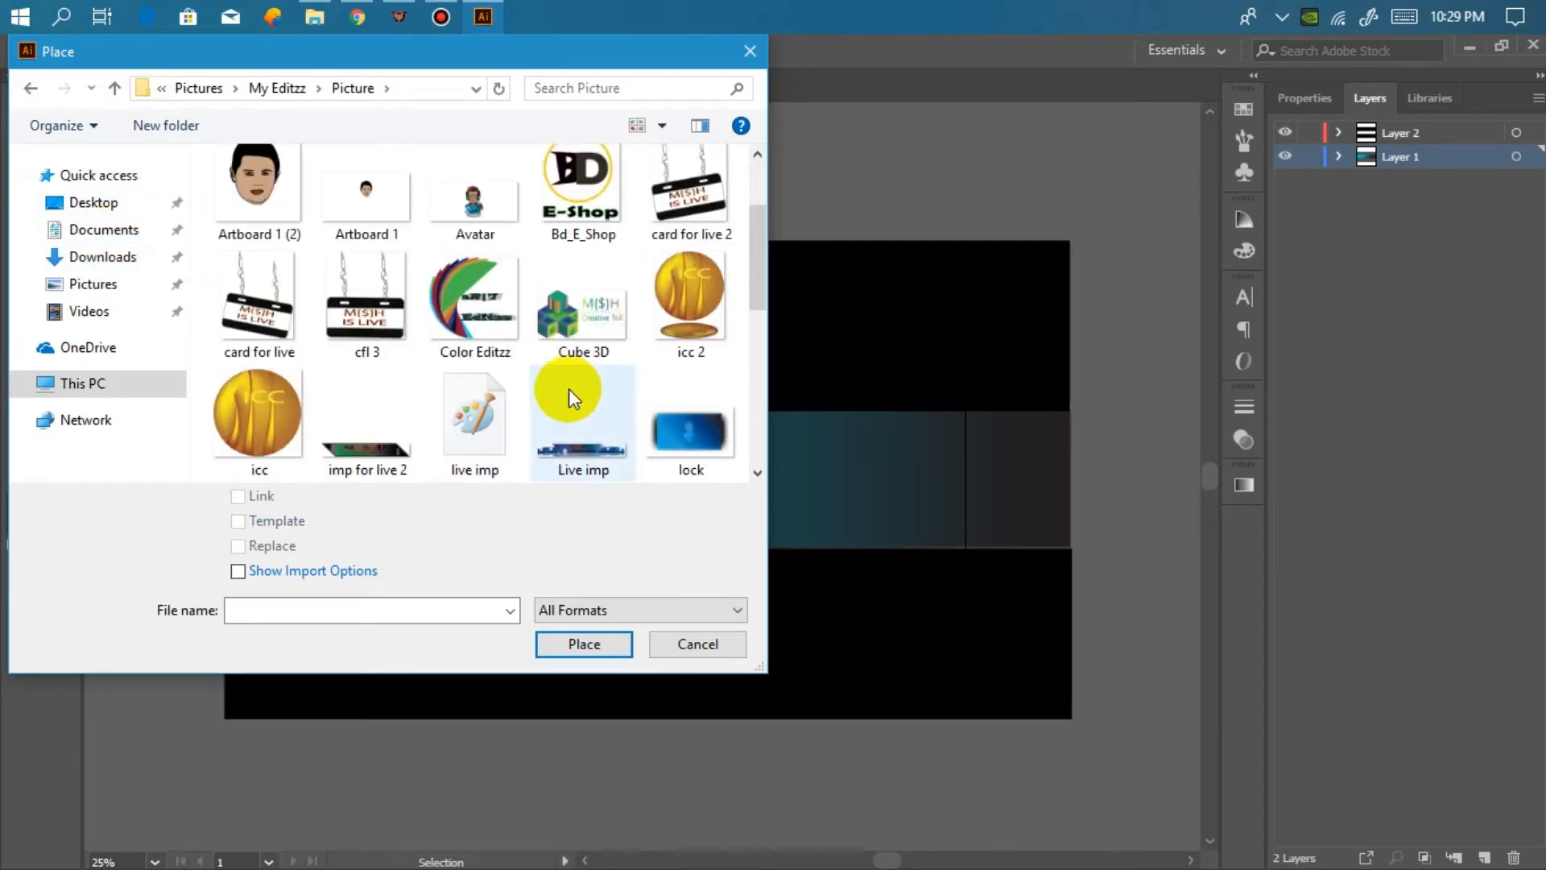
{"action": "scroll", "coordinate": [573, 380], "scroll_direction": "down", "scroll_amount": 5}
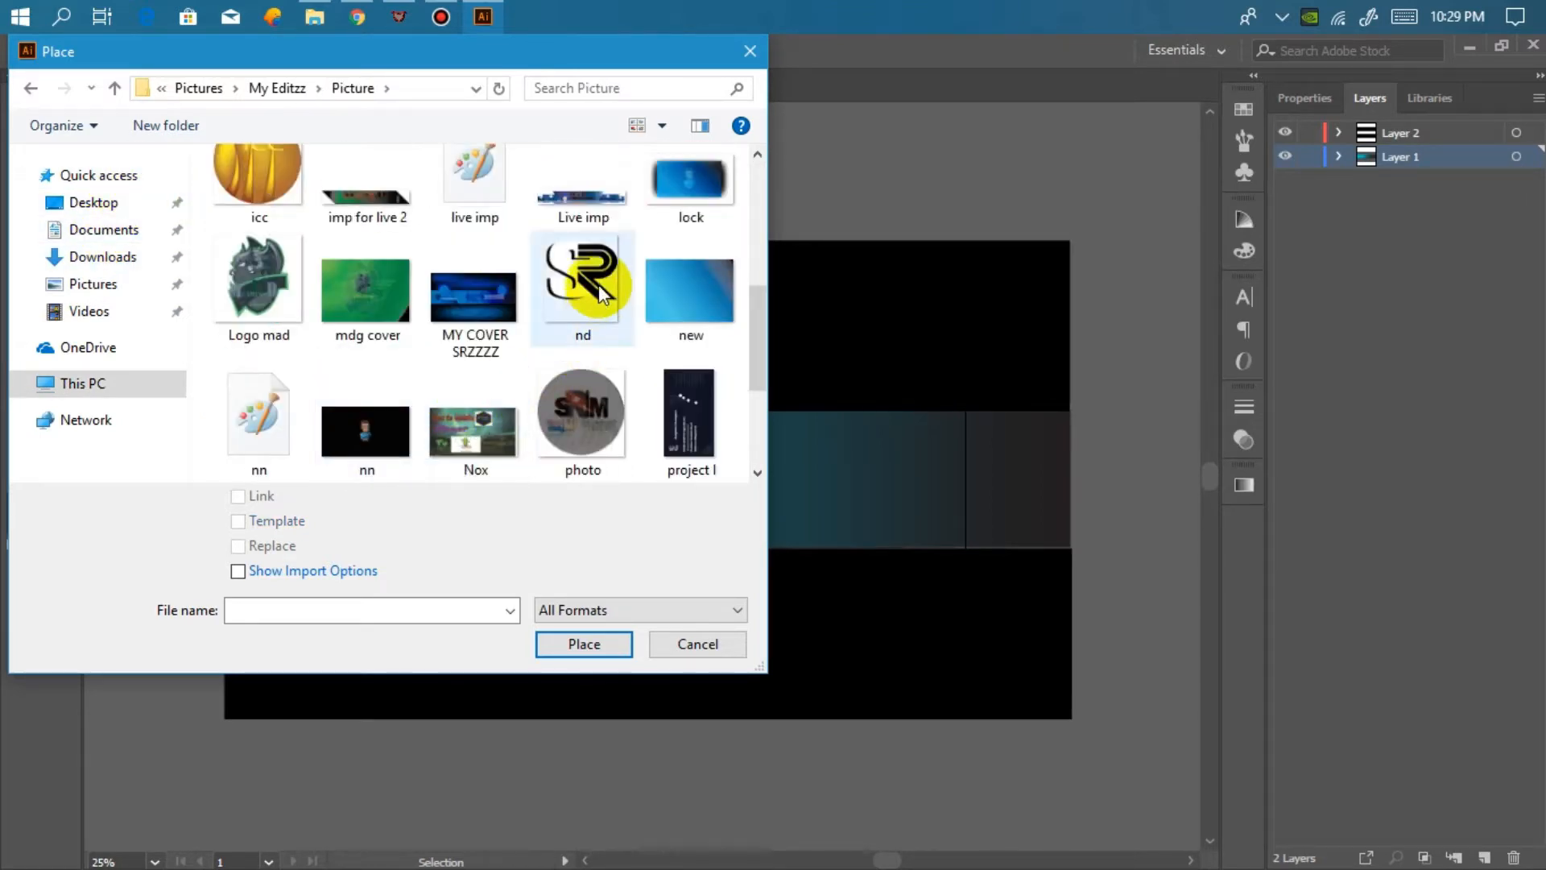
{"action": "scroll", "coordinate": [451, 371], "scroll_direction": "down", "scroll_amount": 3}
{"action": "left_click", "coordinate": [477, 408]}
{"action": "left_click", "coordinate": [582, 641]}
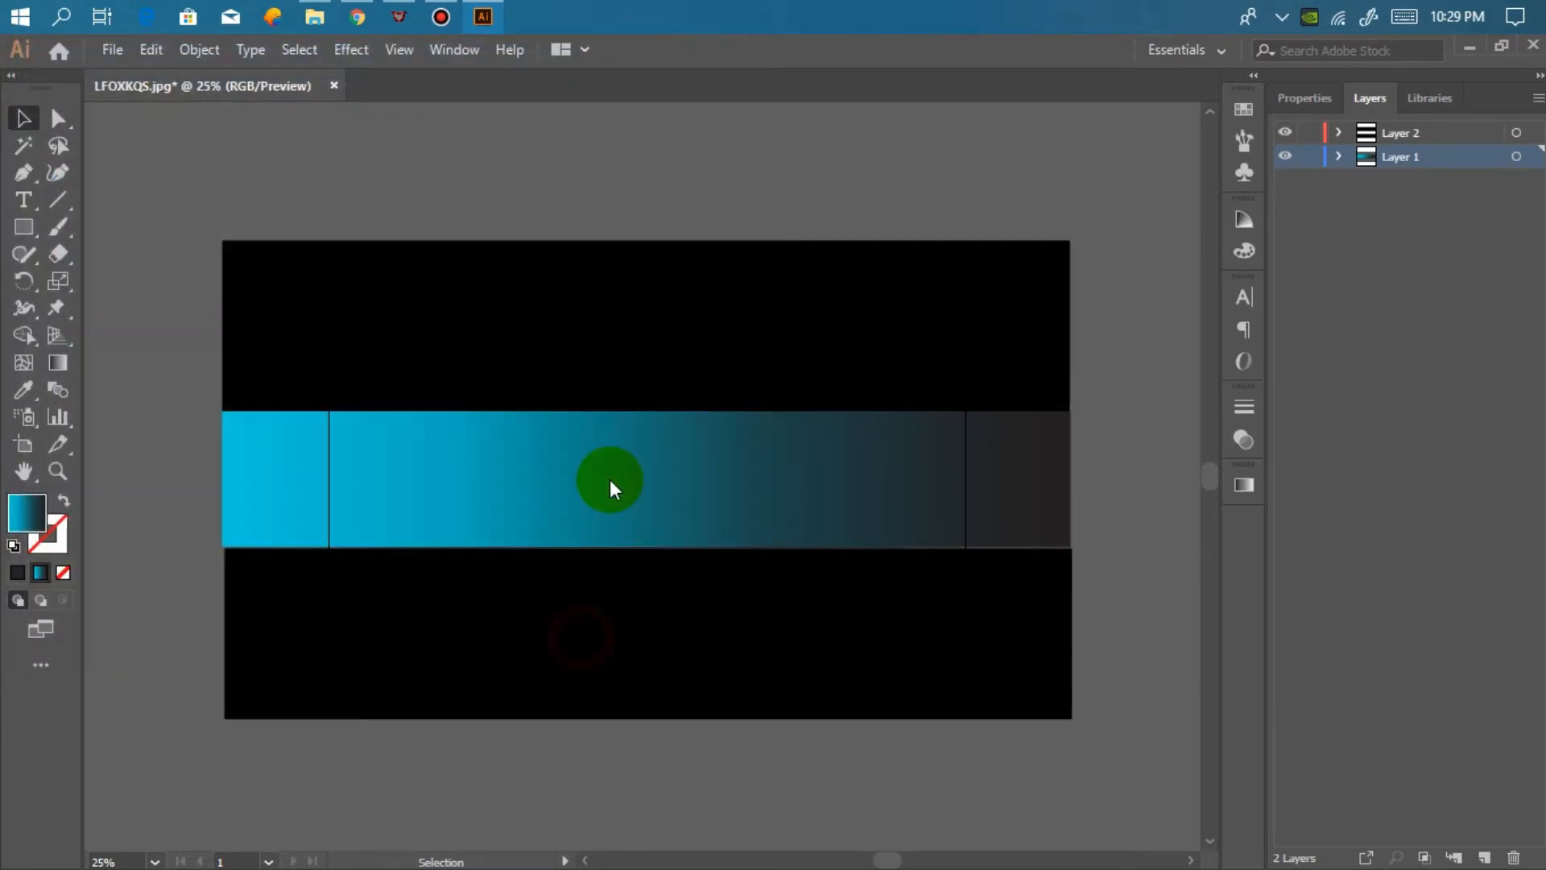
Place the logo image at the centre of the gradient band and scale it down to fit the band's height
{"action": "left_click", "coordinate": [585, 272]}
{"action": "left_click_drag", "start_coordinate": [666, 438], "coordinate": [631, 537]}
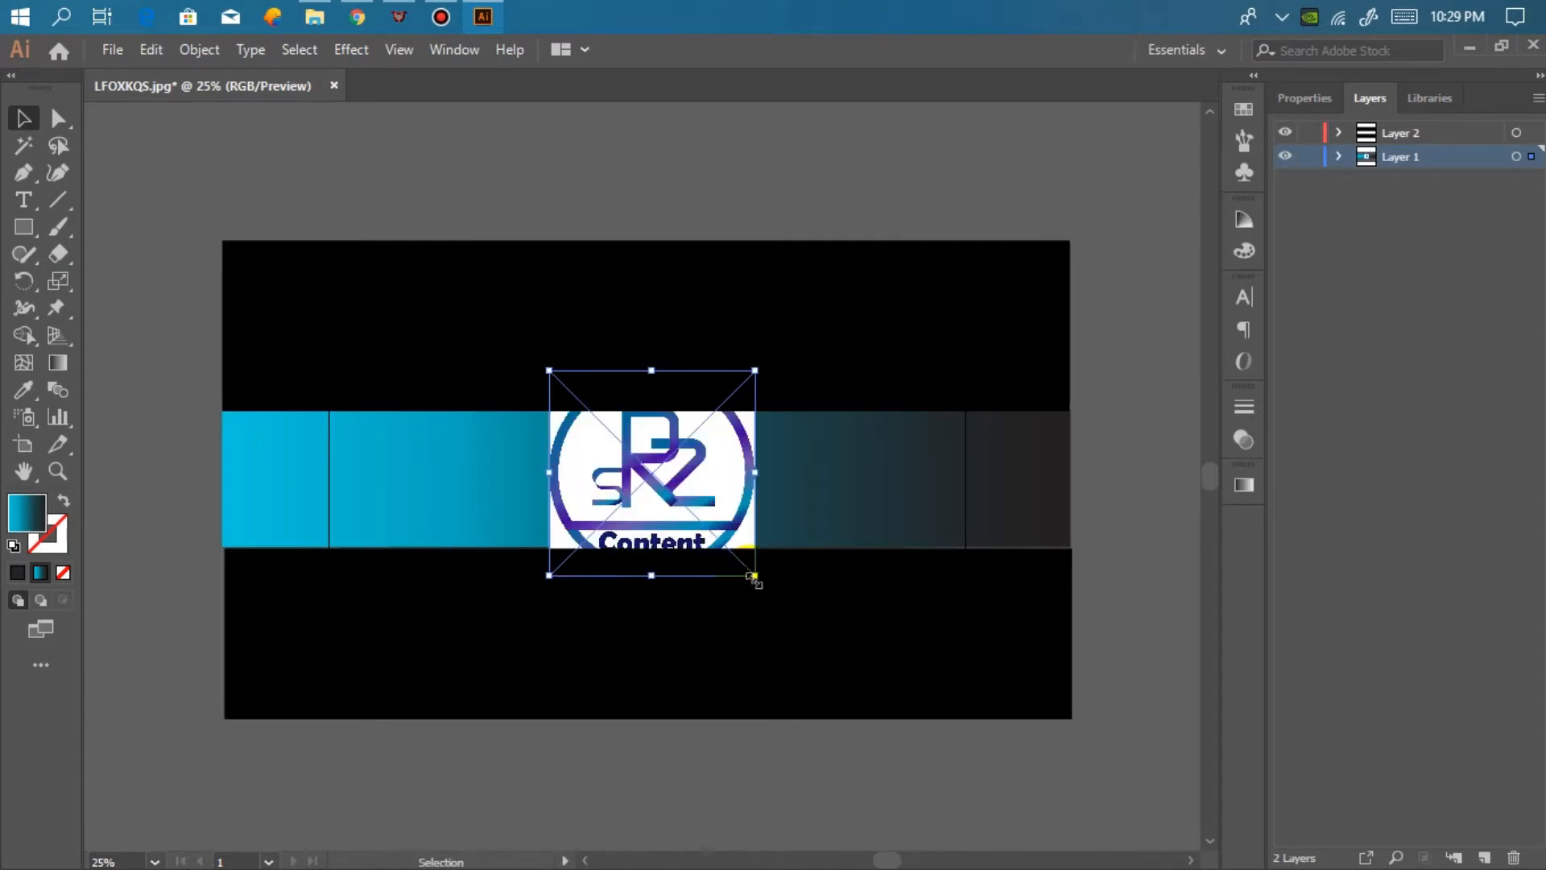
{"action": "left_click_drag", "start_coordinate": [755, 572], "coordinate": [675, 523]}
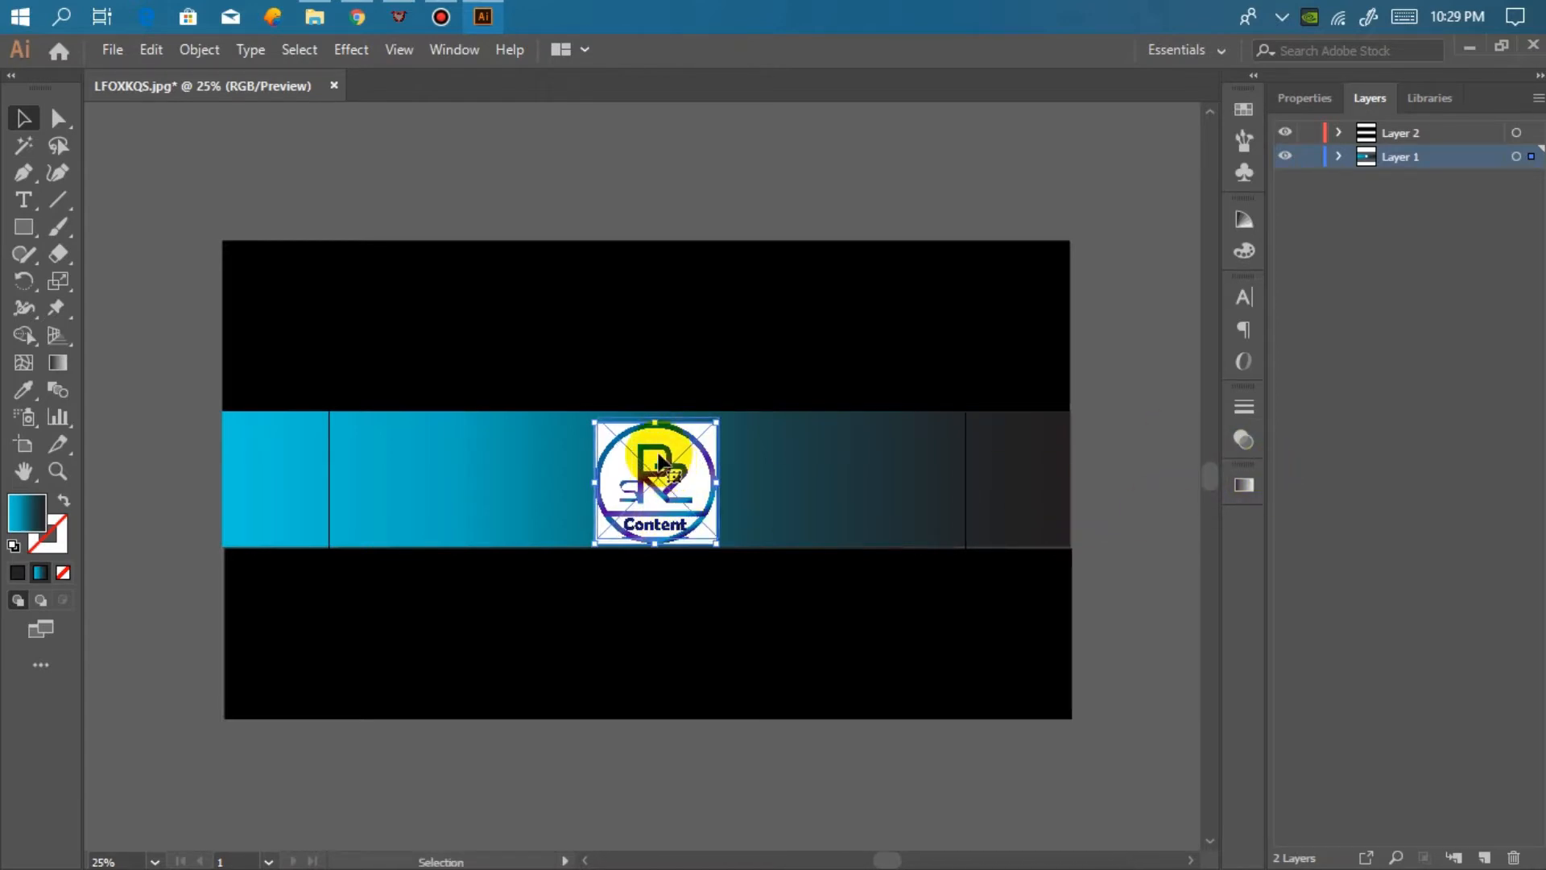
Set the logo's blending mode to Darken to drop its white background, and deselect it
{"action": "left_click", "coordinate": [455, 51]}
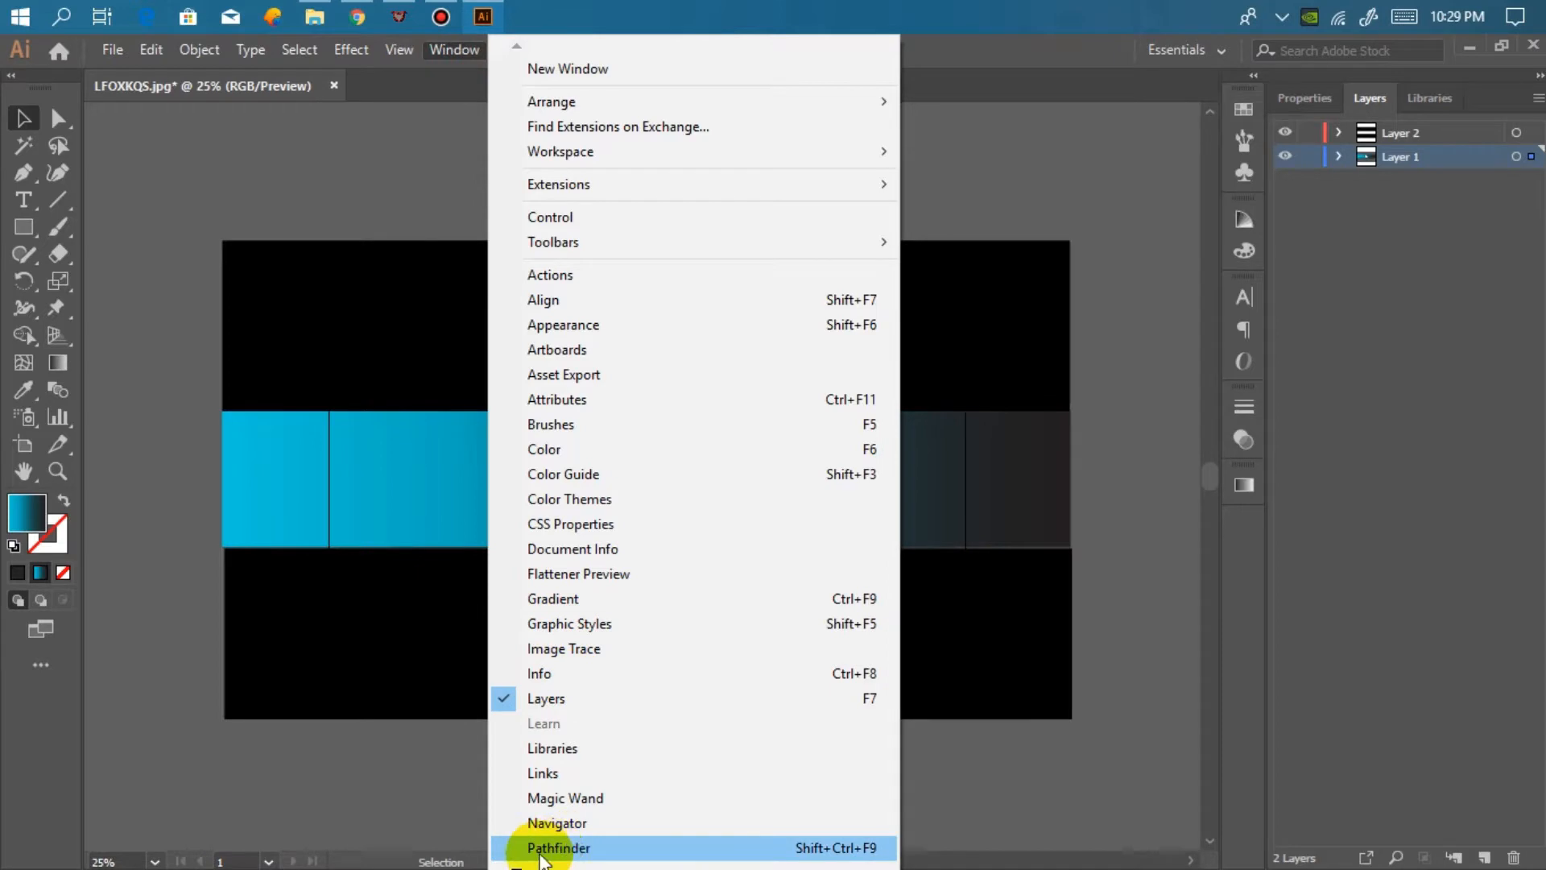
{"action": "left_click", "coordinate": [513, 863]}
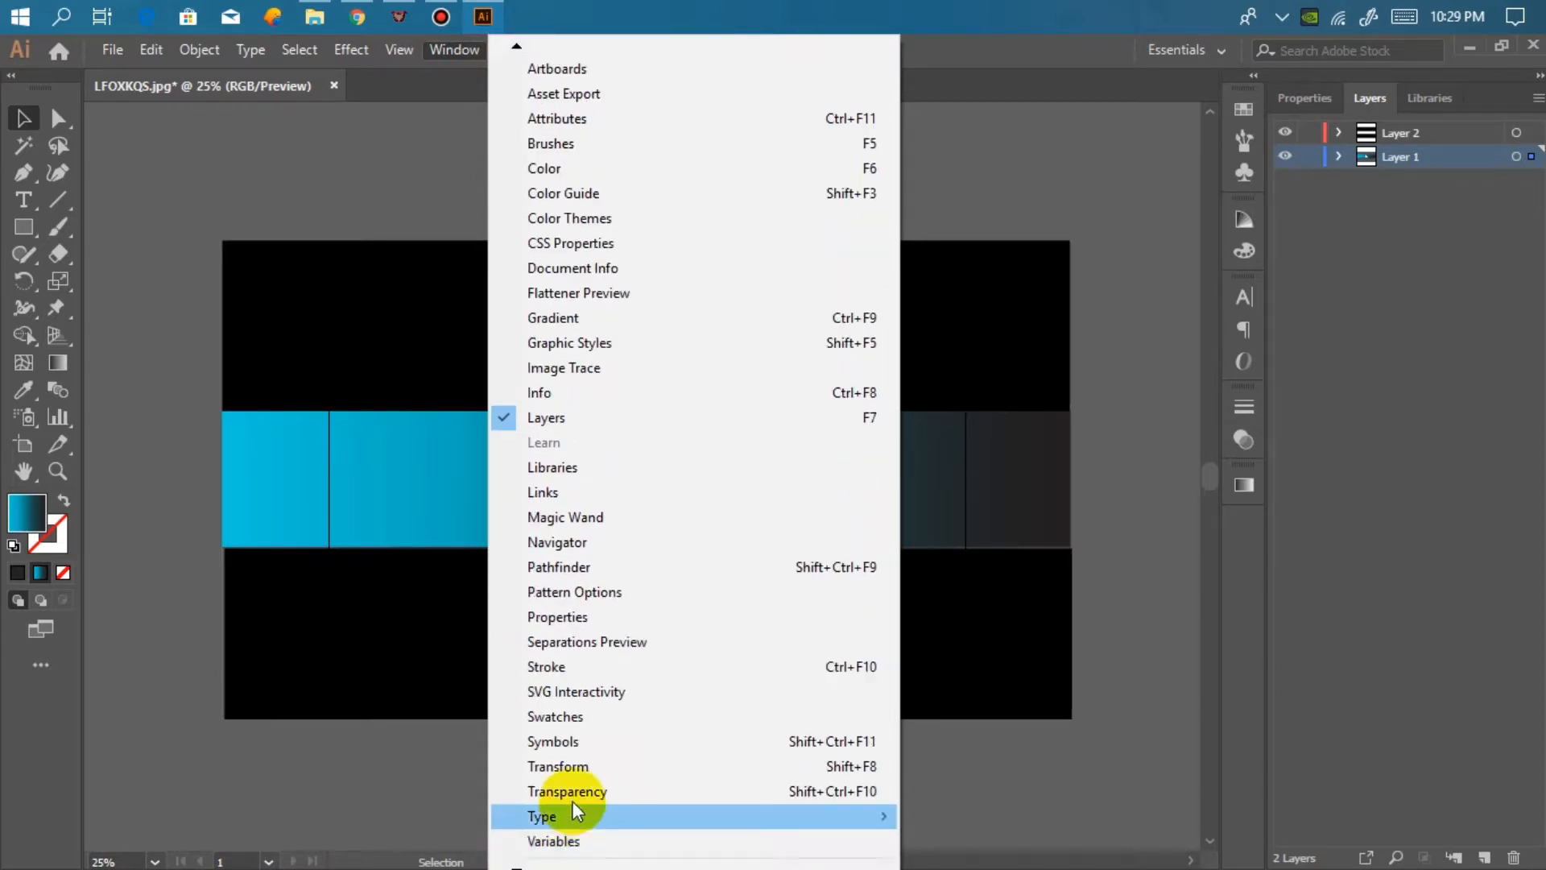
{"action": "left_click", "coordinate": [577, 719]}
{"action": "left_click", "coordinate": [1060, 432]}
{"action": "left_click", "coordinate": [1022, 486]}
{"action": "left_click", "coordinate": [1014, 432]}
{"action": "left_click", "coordinate": [1003, 502]}
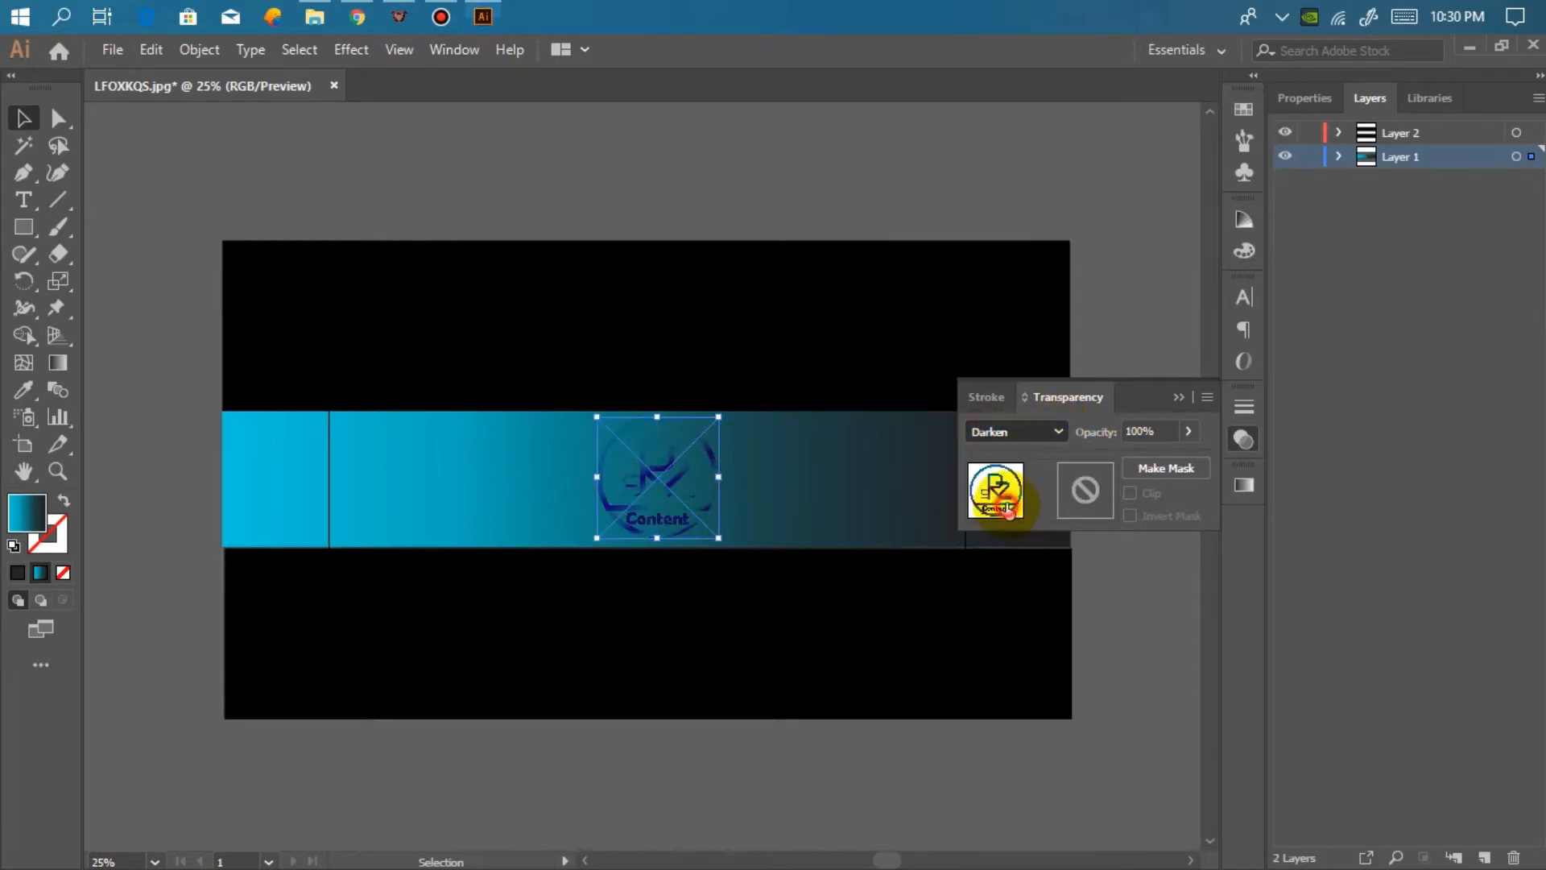
{"action": "left_click", "coordinate": [800, 202]}
{"action": "left_click", "coordinate": [1179, 398]}
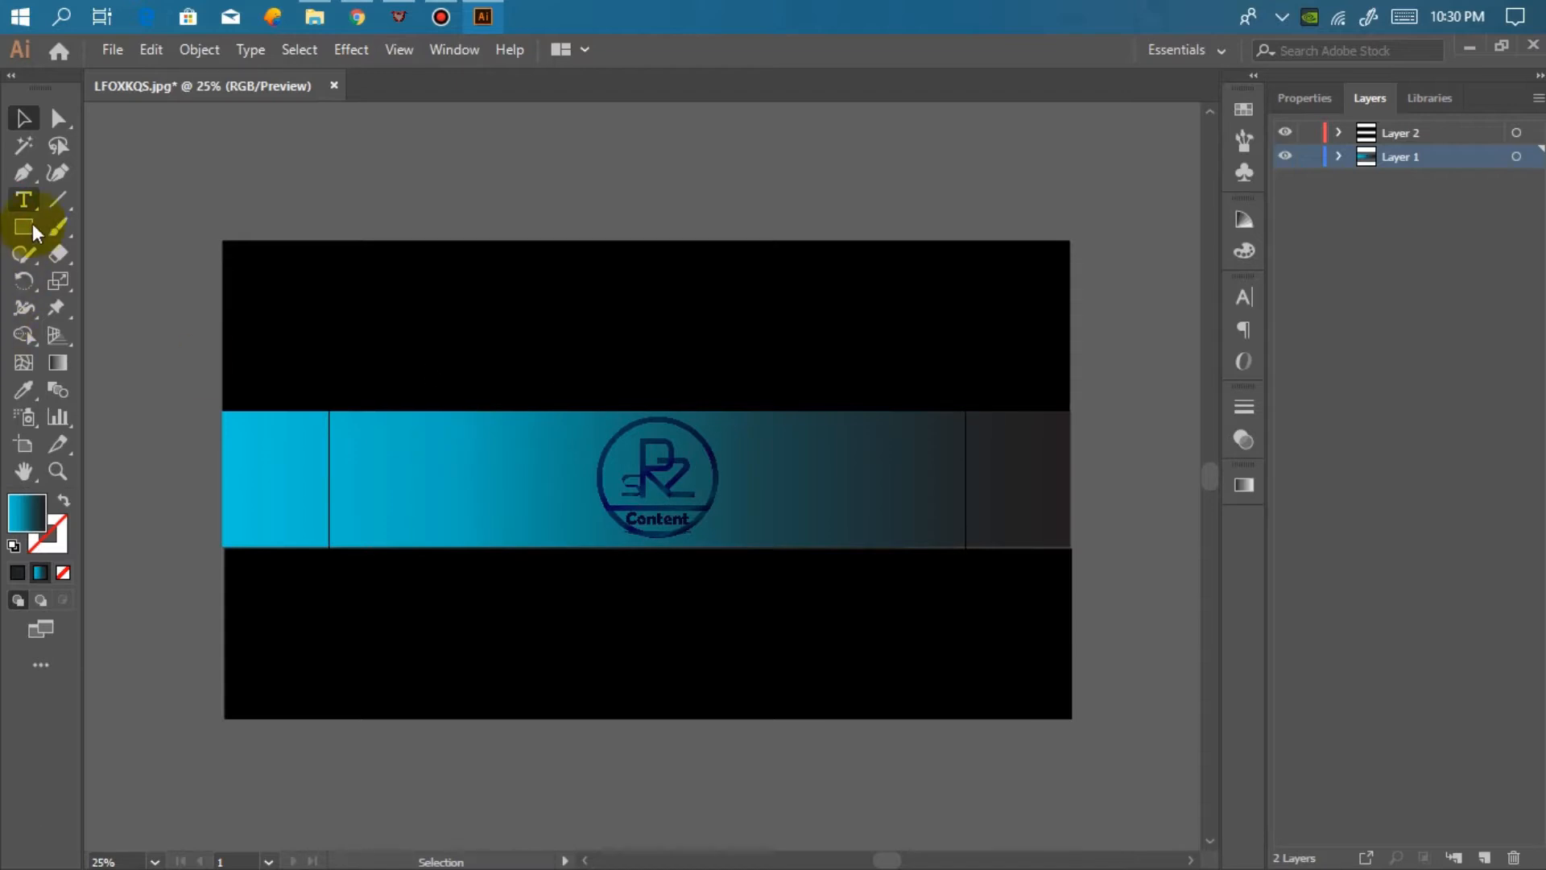
Add the point text "LIke & Comment" on the gradient band, between its left divider line and the logo
{"action": "left_click", "coordinate": [512, 481]}
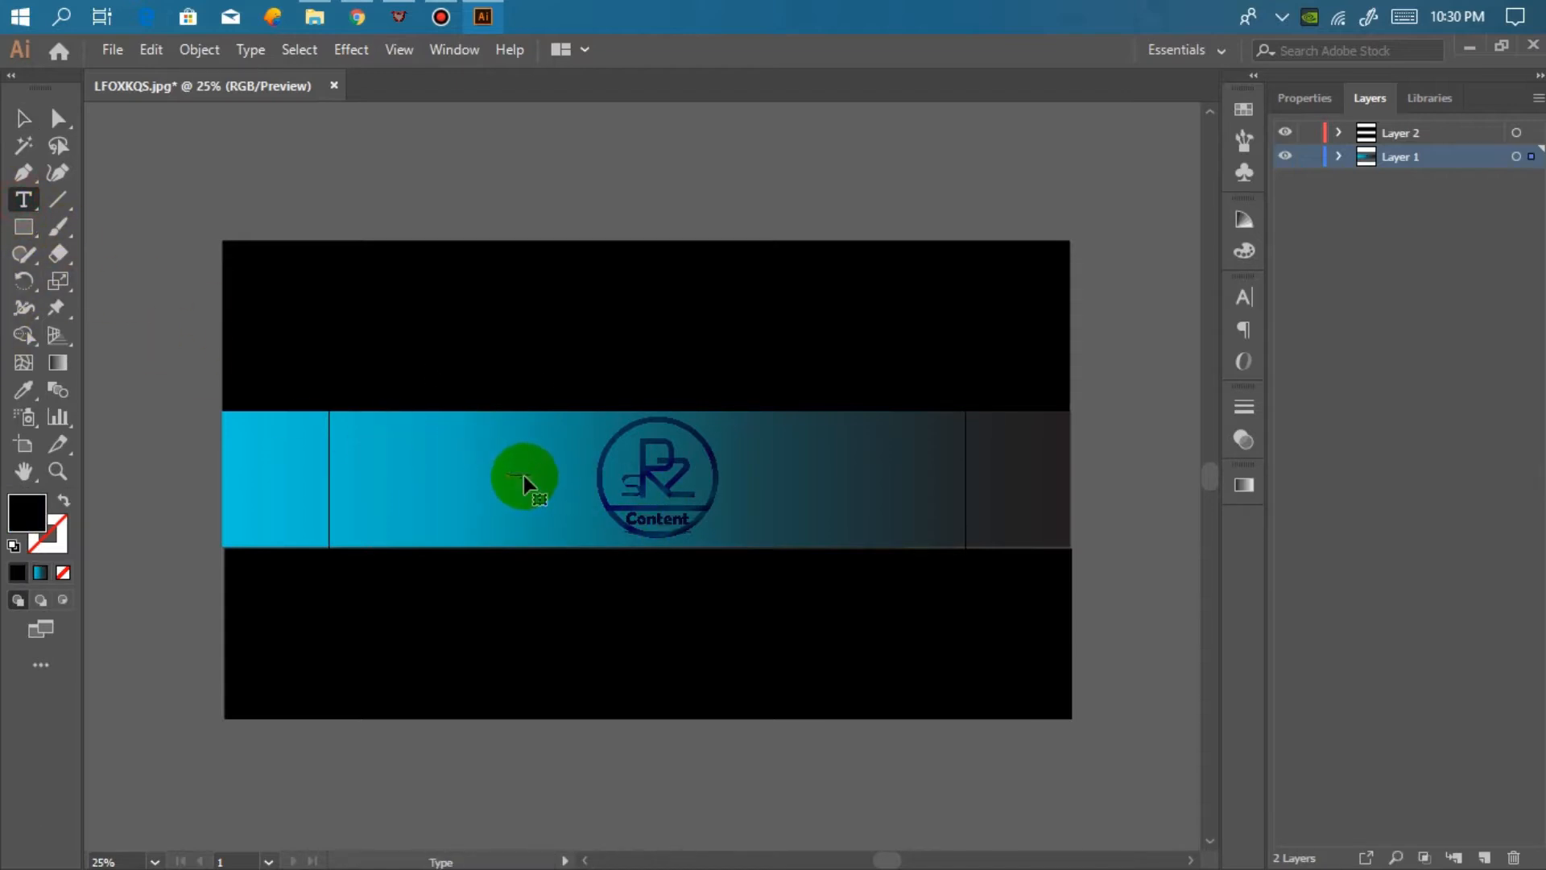
{"action": "key", "text": "ctrl+shift+a"}
{"action": "left_click", "coordinate": [452, 437]}
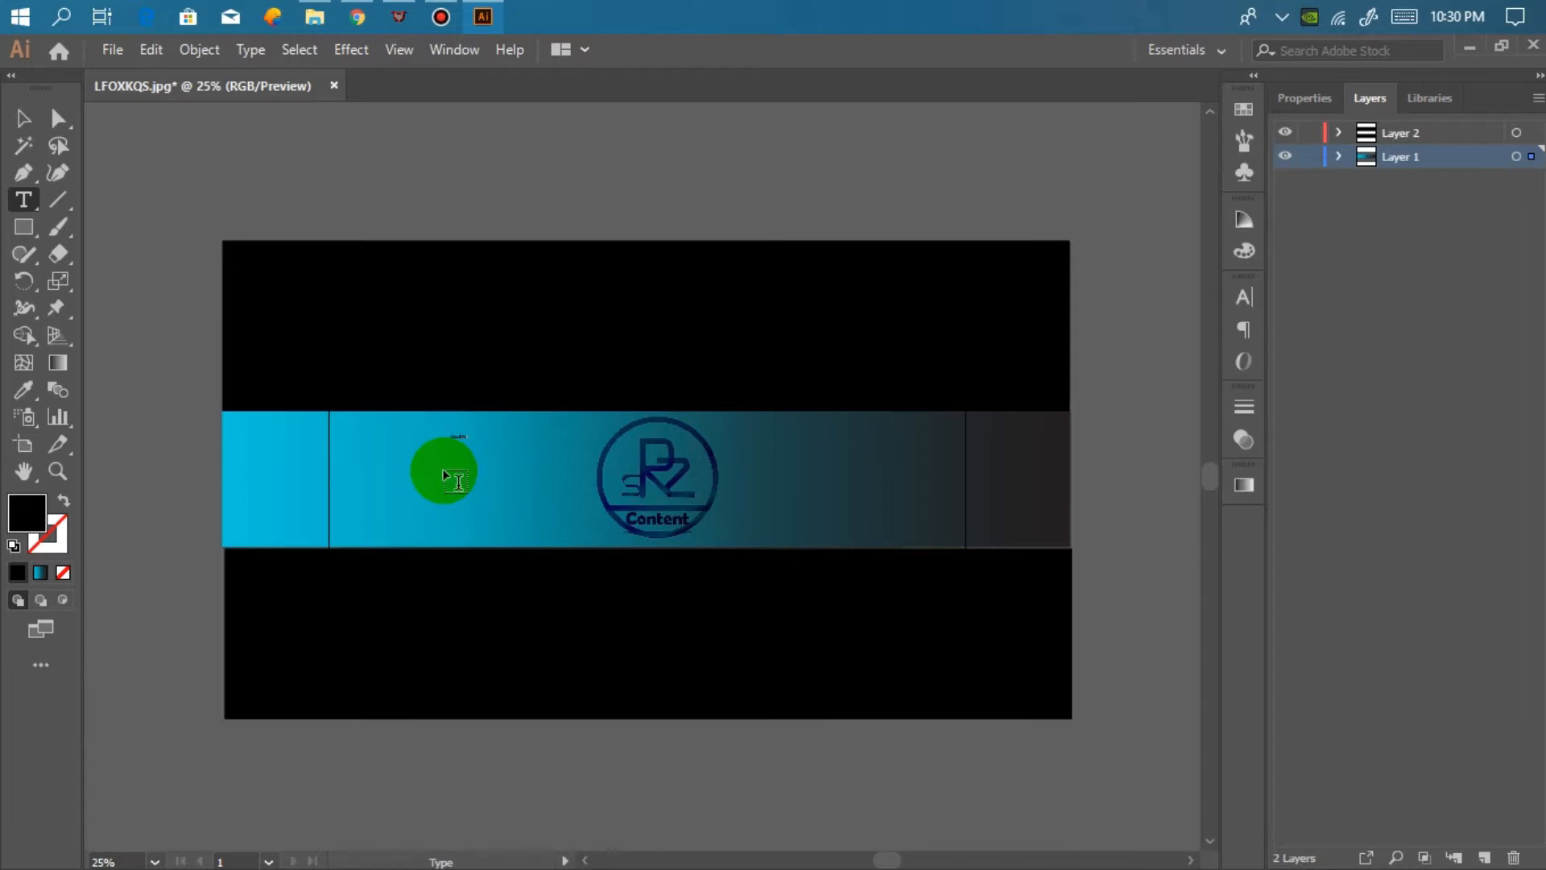
Enlarge the "LIke & Comment" text, move it down to the band's vertical middle and deselect it
{"action": "left_click", "coordinate": [24, 118]}
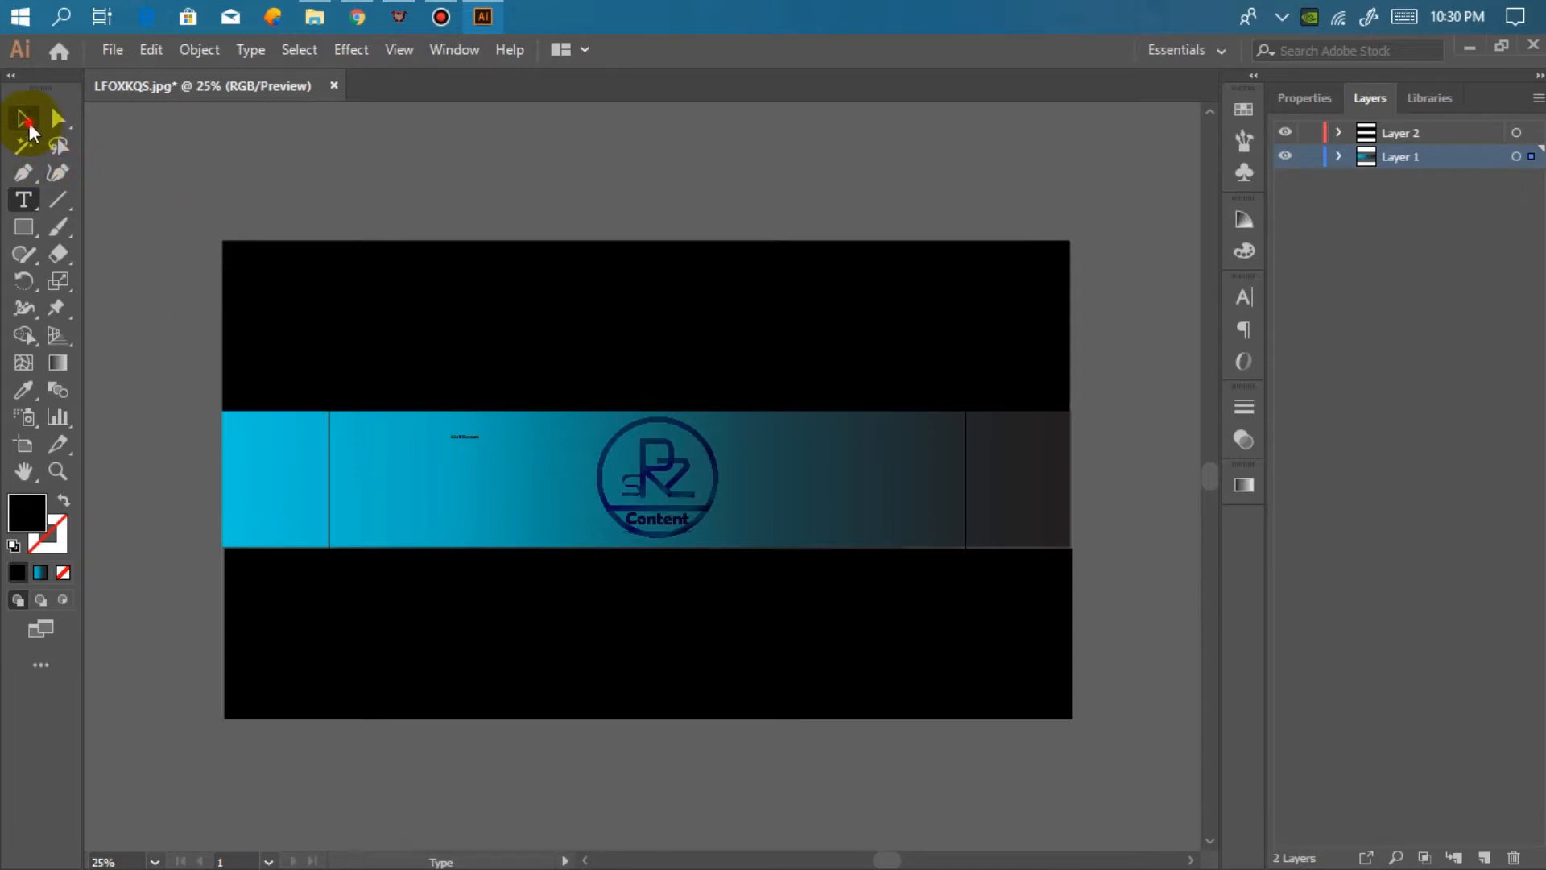
{"action": "left_click_drag", "start_coordinate": [483, 449], "coordinate": [548, 505]}
{"action": "left_click", "coordinate": [472, 448]}
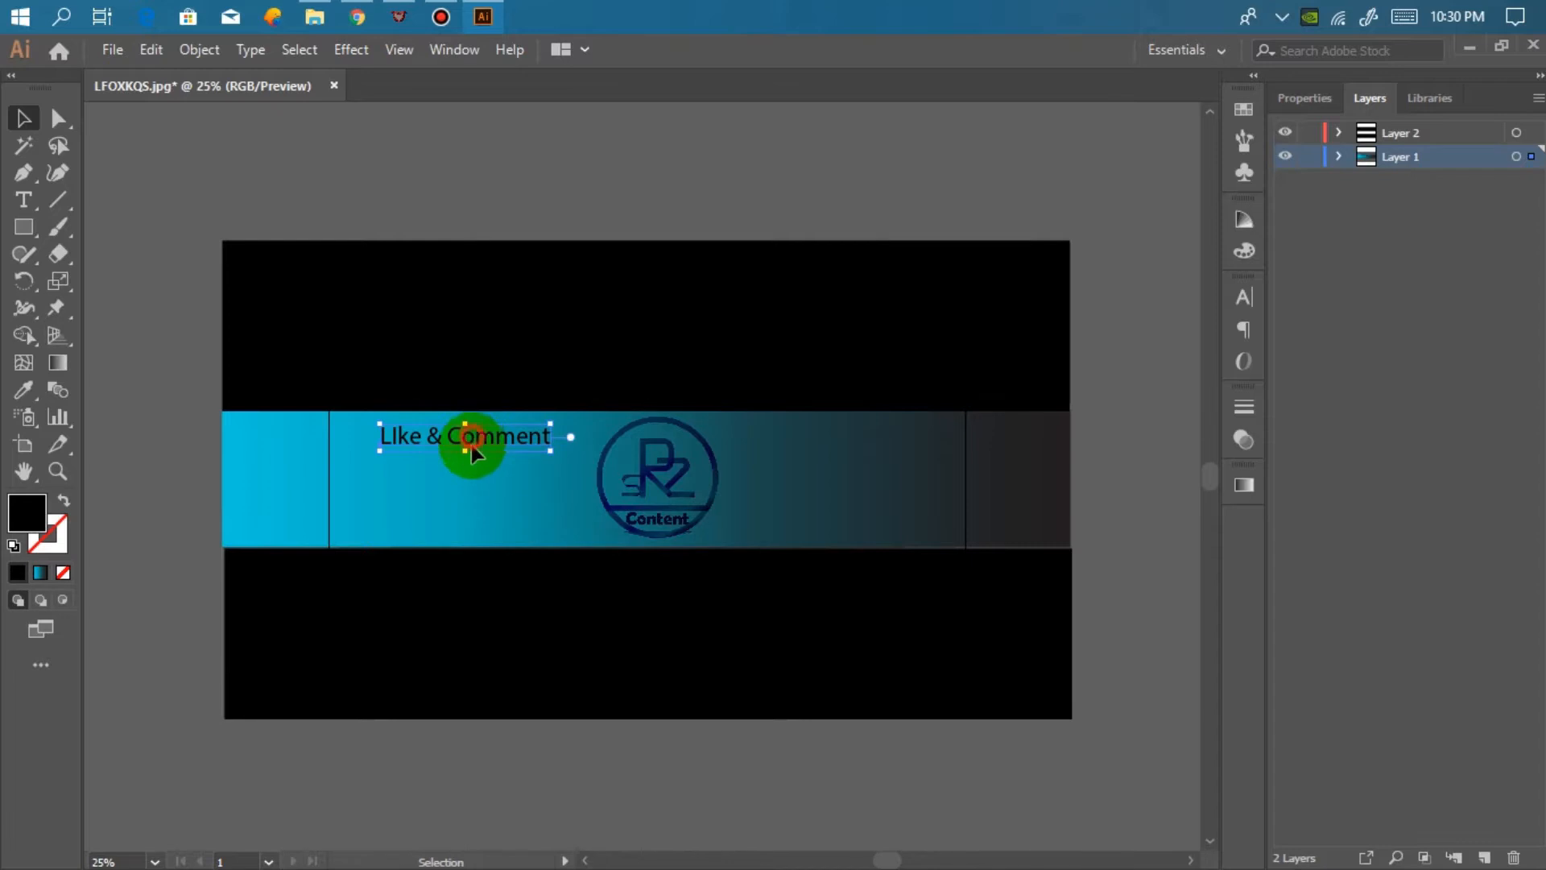
{"action": "left_click_drag", "start_coordinate": [470, 475], "coordinate": [471, 474]}
{"action": "left_click", "coordinate": [369, 210]}
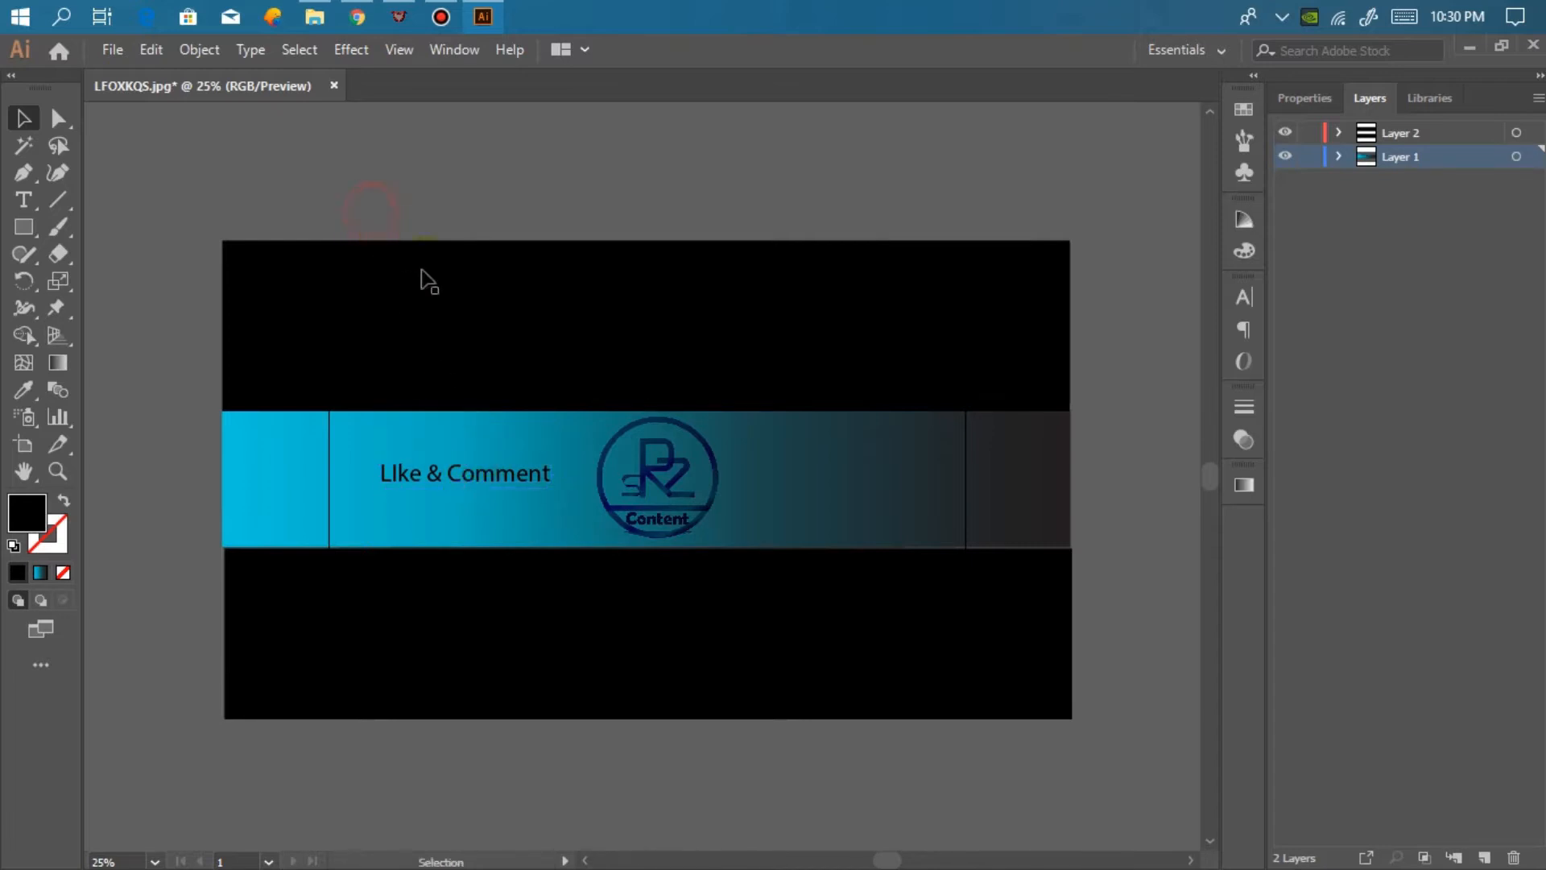
Add a second text object beginning with "FOLOO" on Layer 1, in the area of the upper black band
{"action": "left_click", "coordinate": [23, 199]}
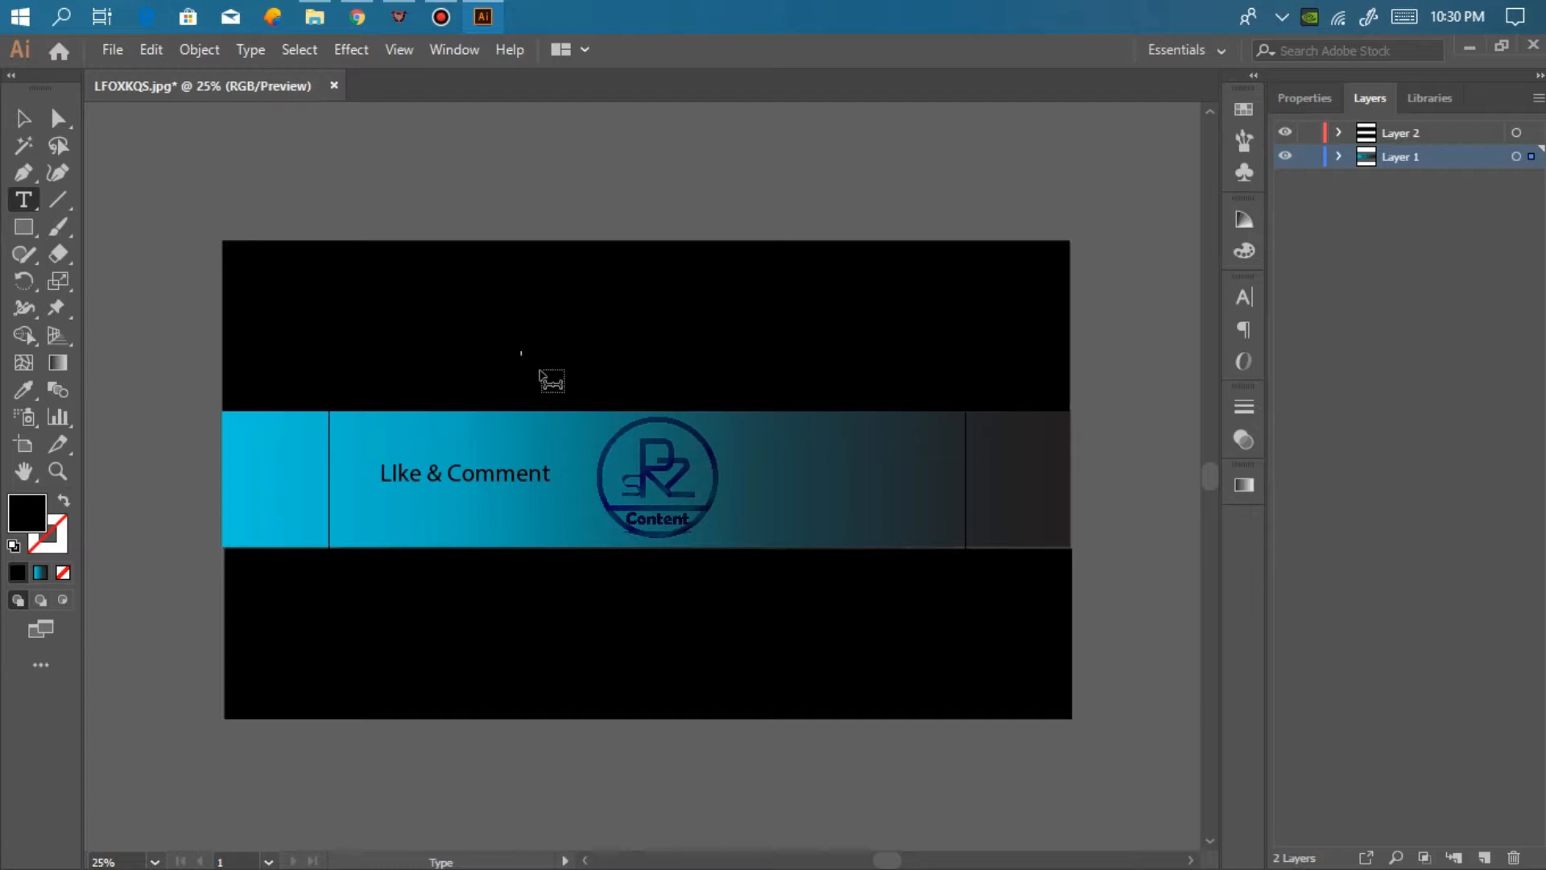
{"action": "left_click", "coordinate": [23, 119]}
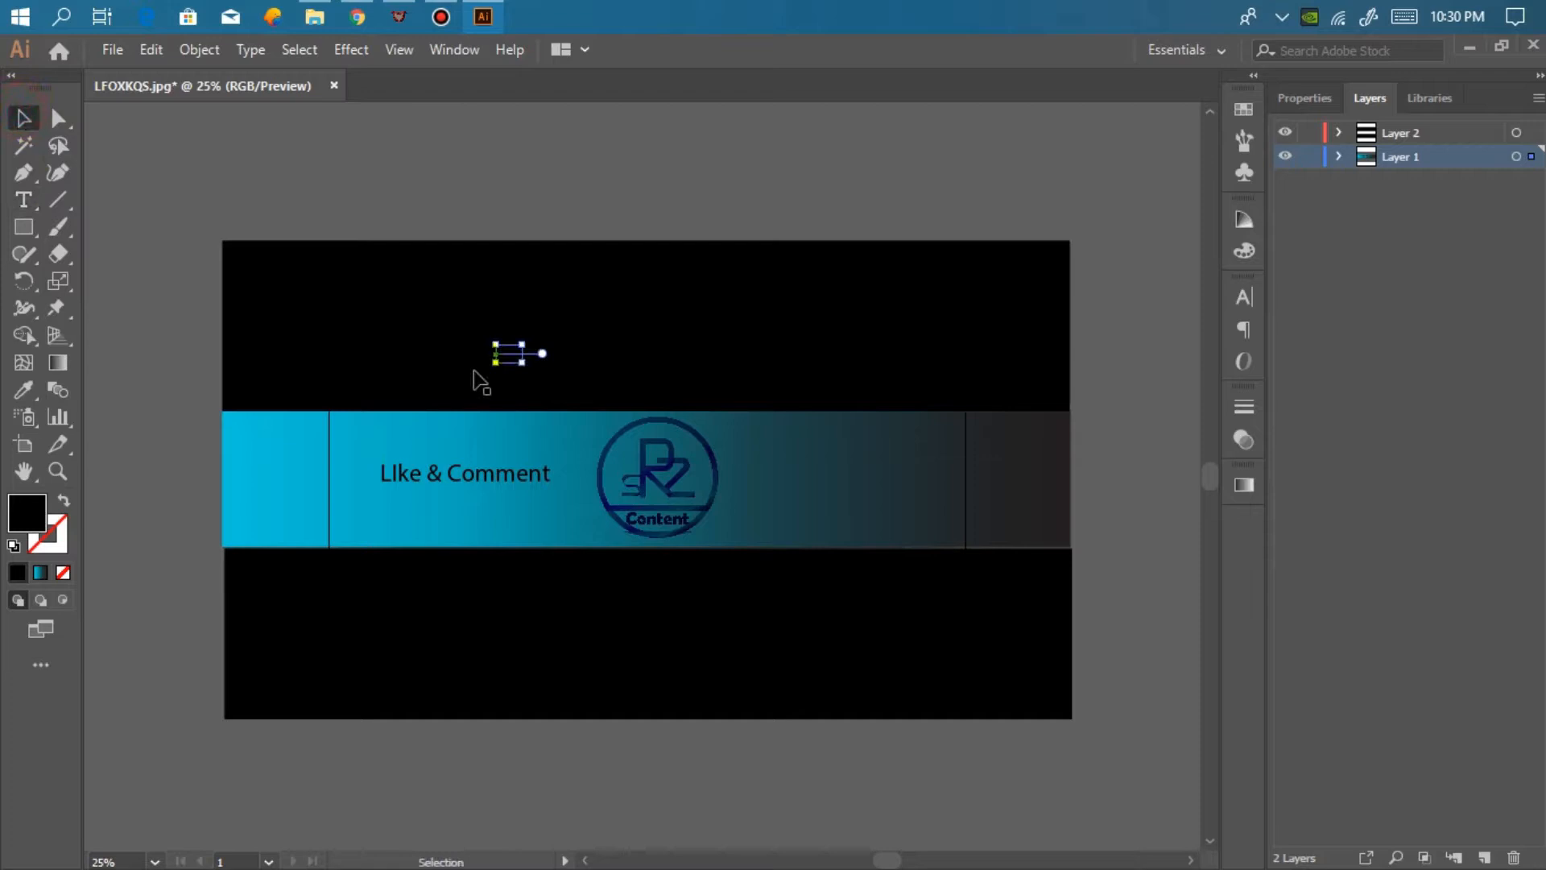
{"action": "left_click_drag", "start_coordinate": [522, 362], "coordinate": [798, 438]}
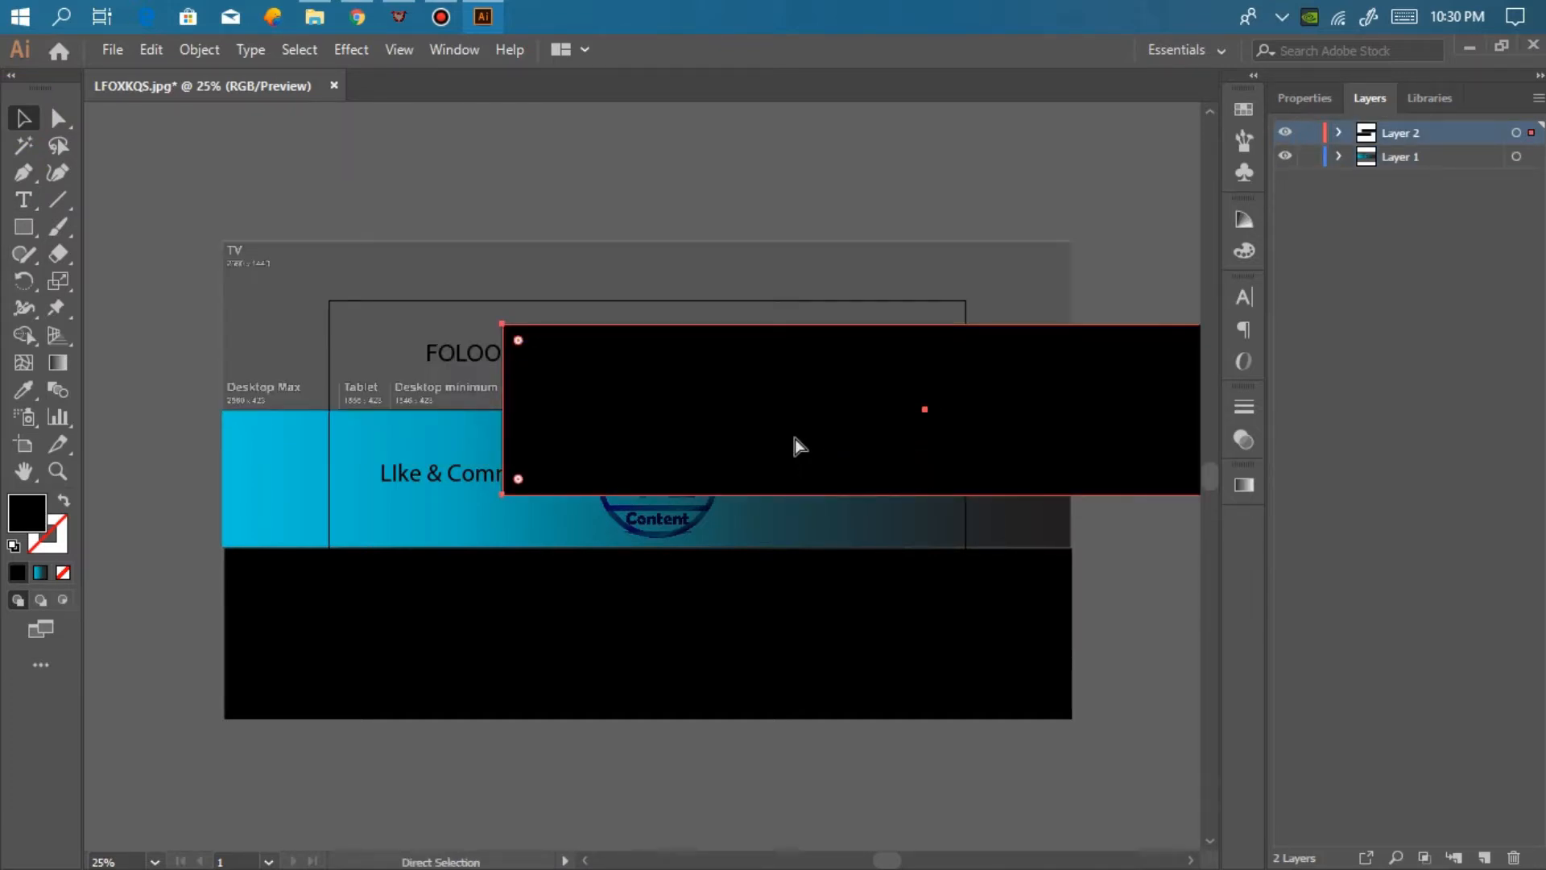
{"action": "key", "text": "ctrl+z"}
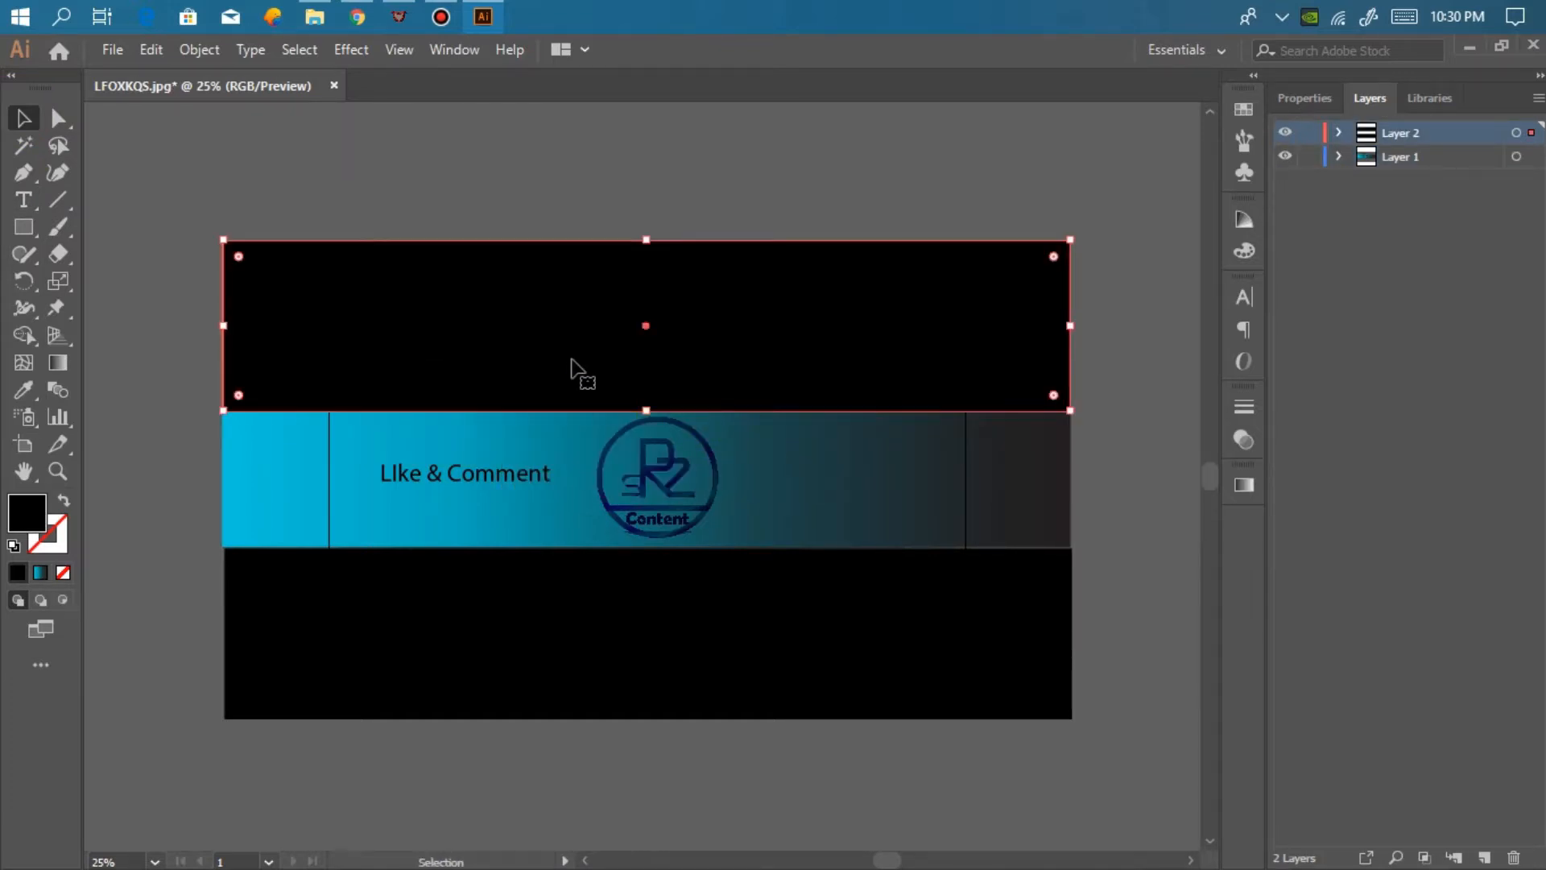
{"action": "key", "text": "ctrl+z"}
{"action": "left_click", "coordinate": [406, 176]}
{"action": "left_click", "coordinate": [515, 354]}
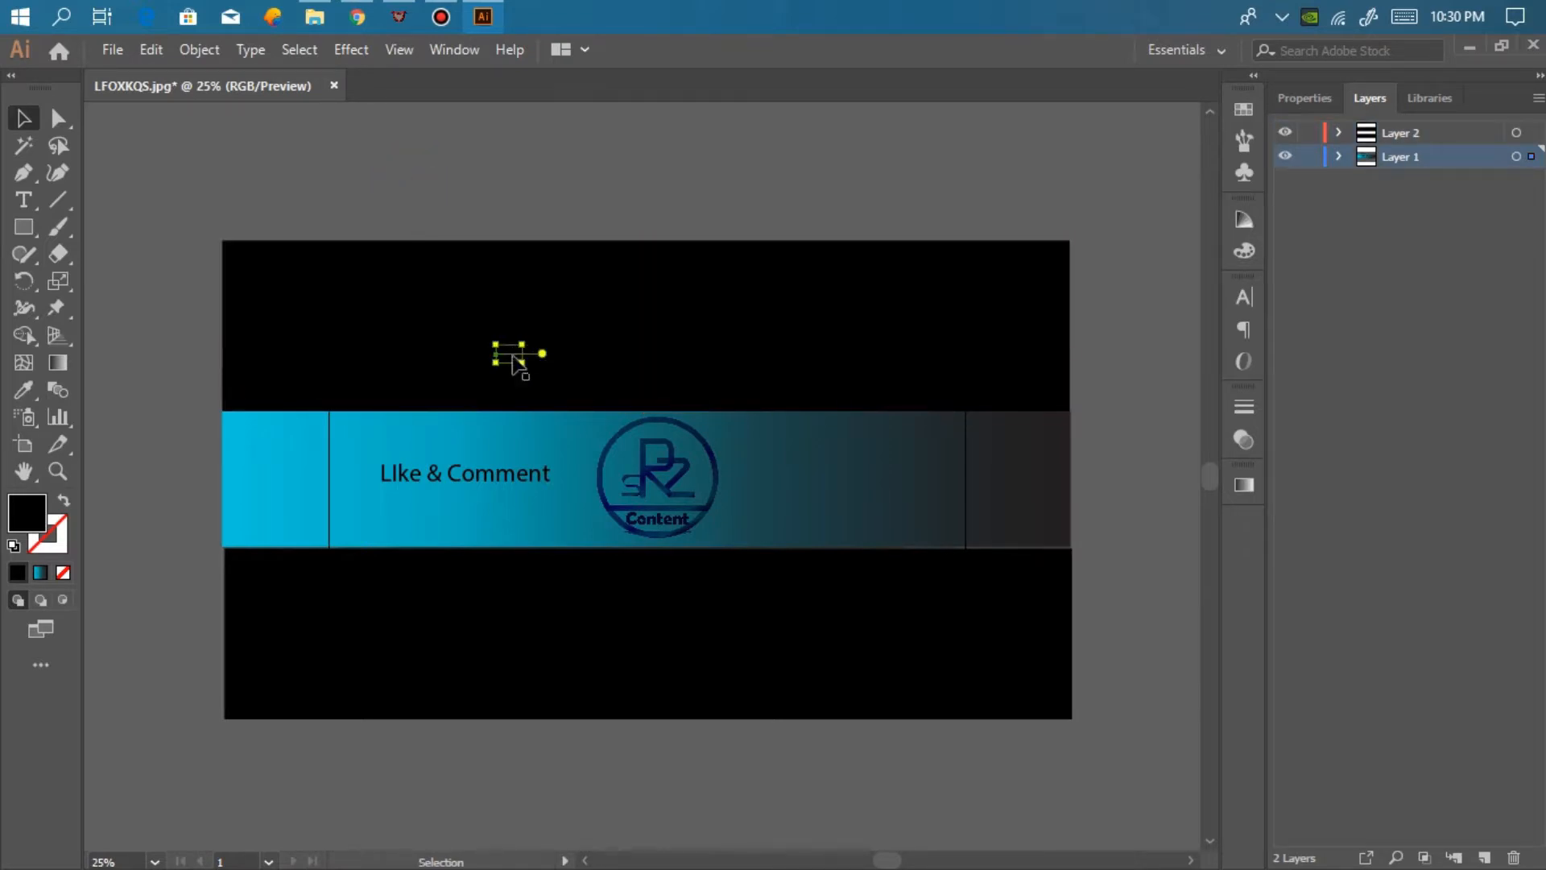
{"action": "left_click_drag", "start_coordinate": [509, 357], "coordinate": [563, 362]}
{"action": "key", "text": "ctrl+z"}
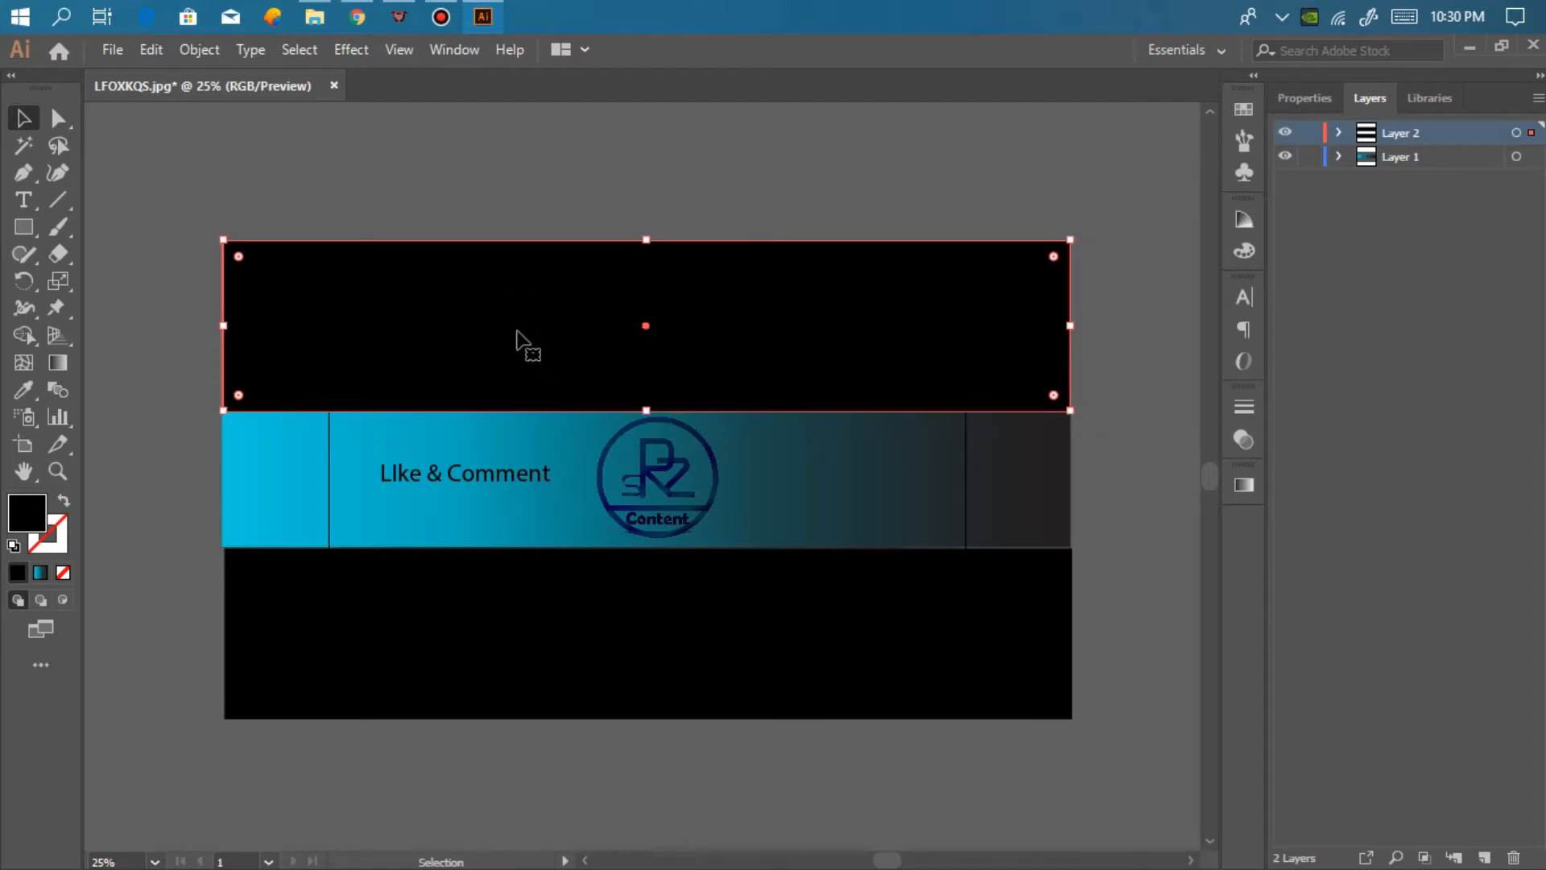
Move the second text object onto the gradient band and scale it to fit between the logo and the right divider line
{"action": "left_click", "coordinate": [524, 355]}
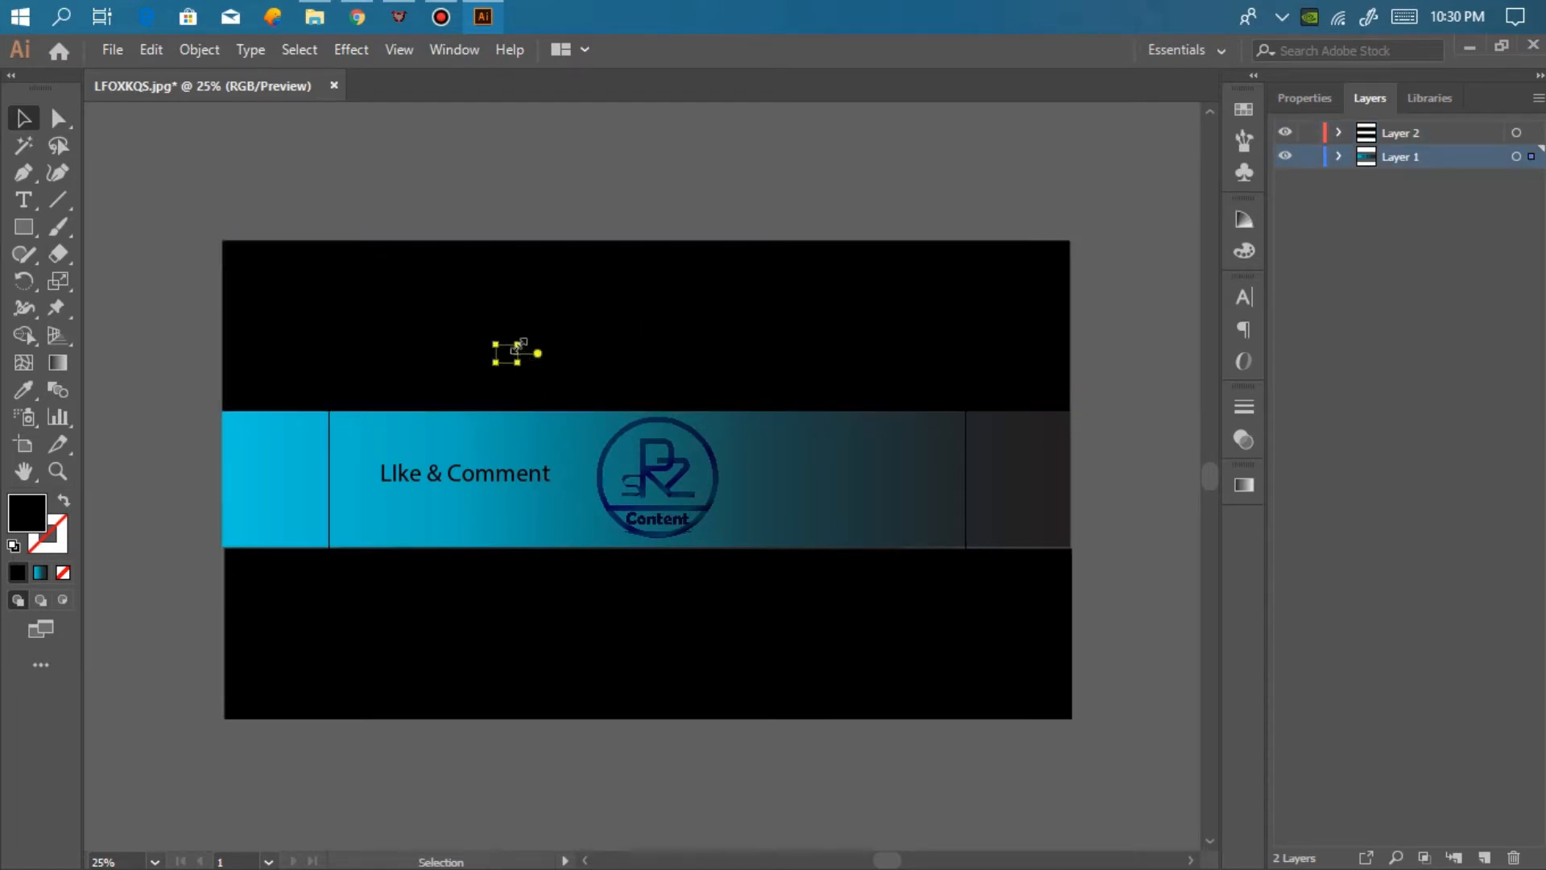
{"action": "left_click_drag", "start_coordinate": [520, 362], "coordinate": [925, 553]}
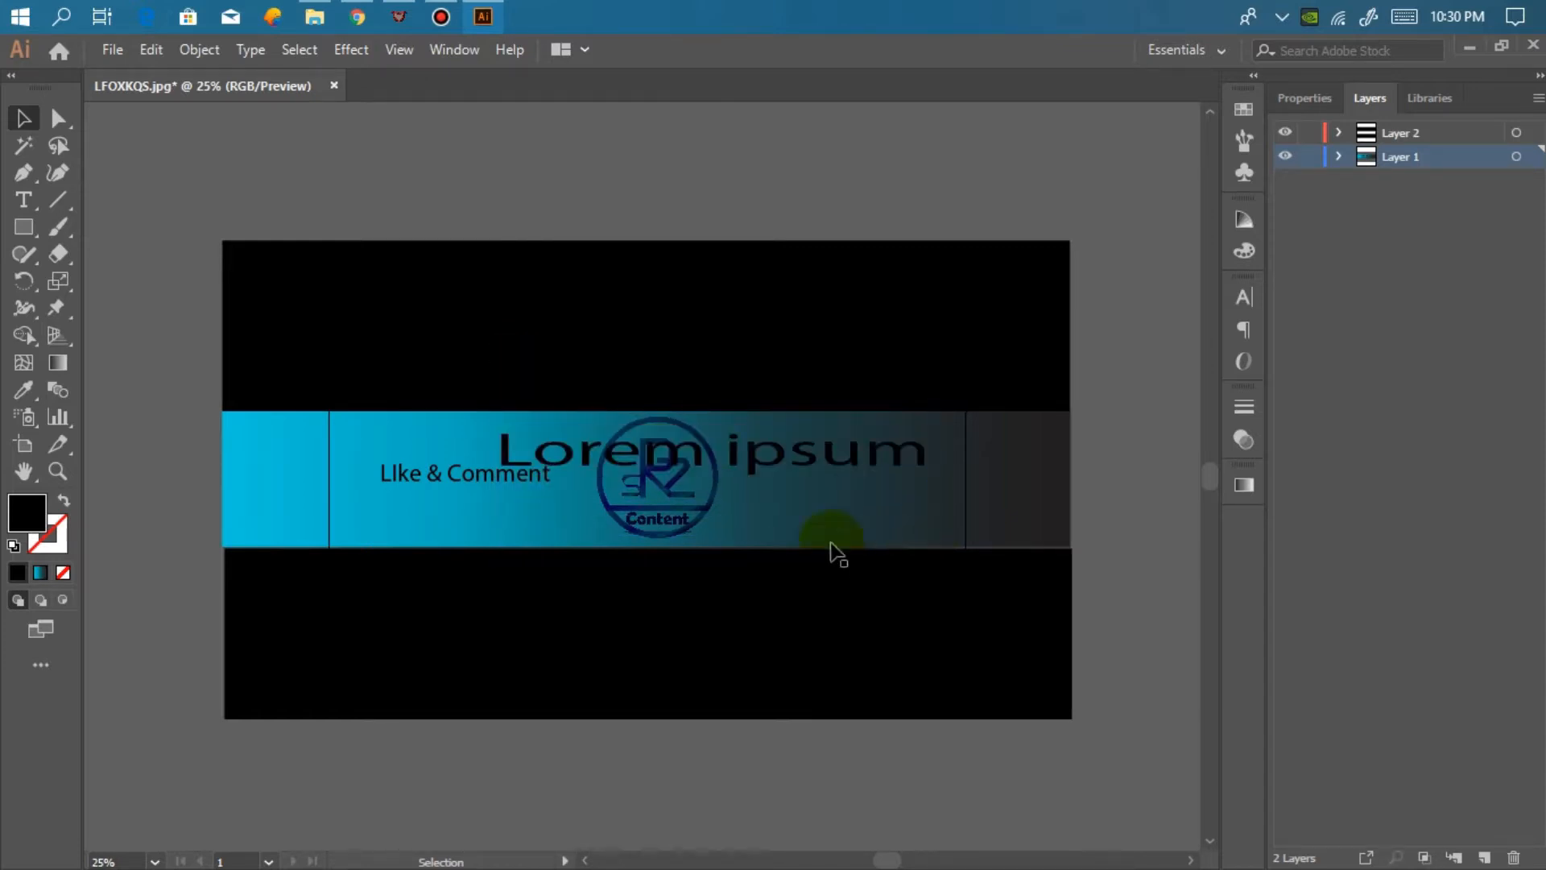
{"action": "left_click_drag", "start_coordinate": [766, 459], "coordinate": [808, 518]}
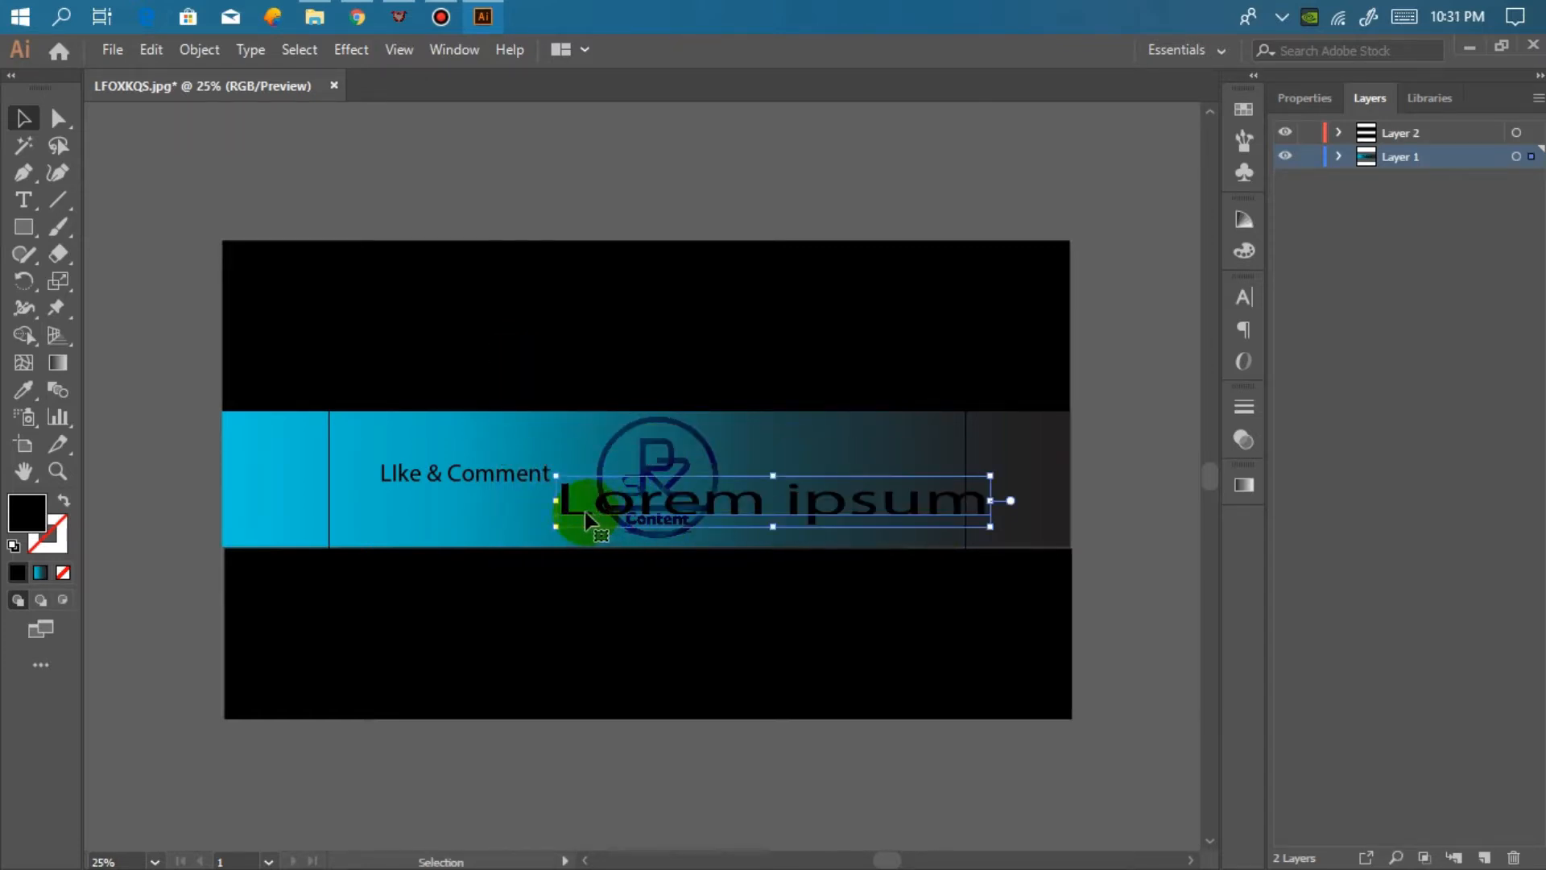
{"action": "mouse_move", "coordinate": [554, 531]}
{"action": "left_mouse_down"}
{"action": "mouse_move", "coordinate": [742, 505]}
{"action": "mouse_move", "coordinate": [686, 510]}
{"action": "mouse_move", "coordinate": [817, 474]}
{"action": "left_mouse_up"}
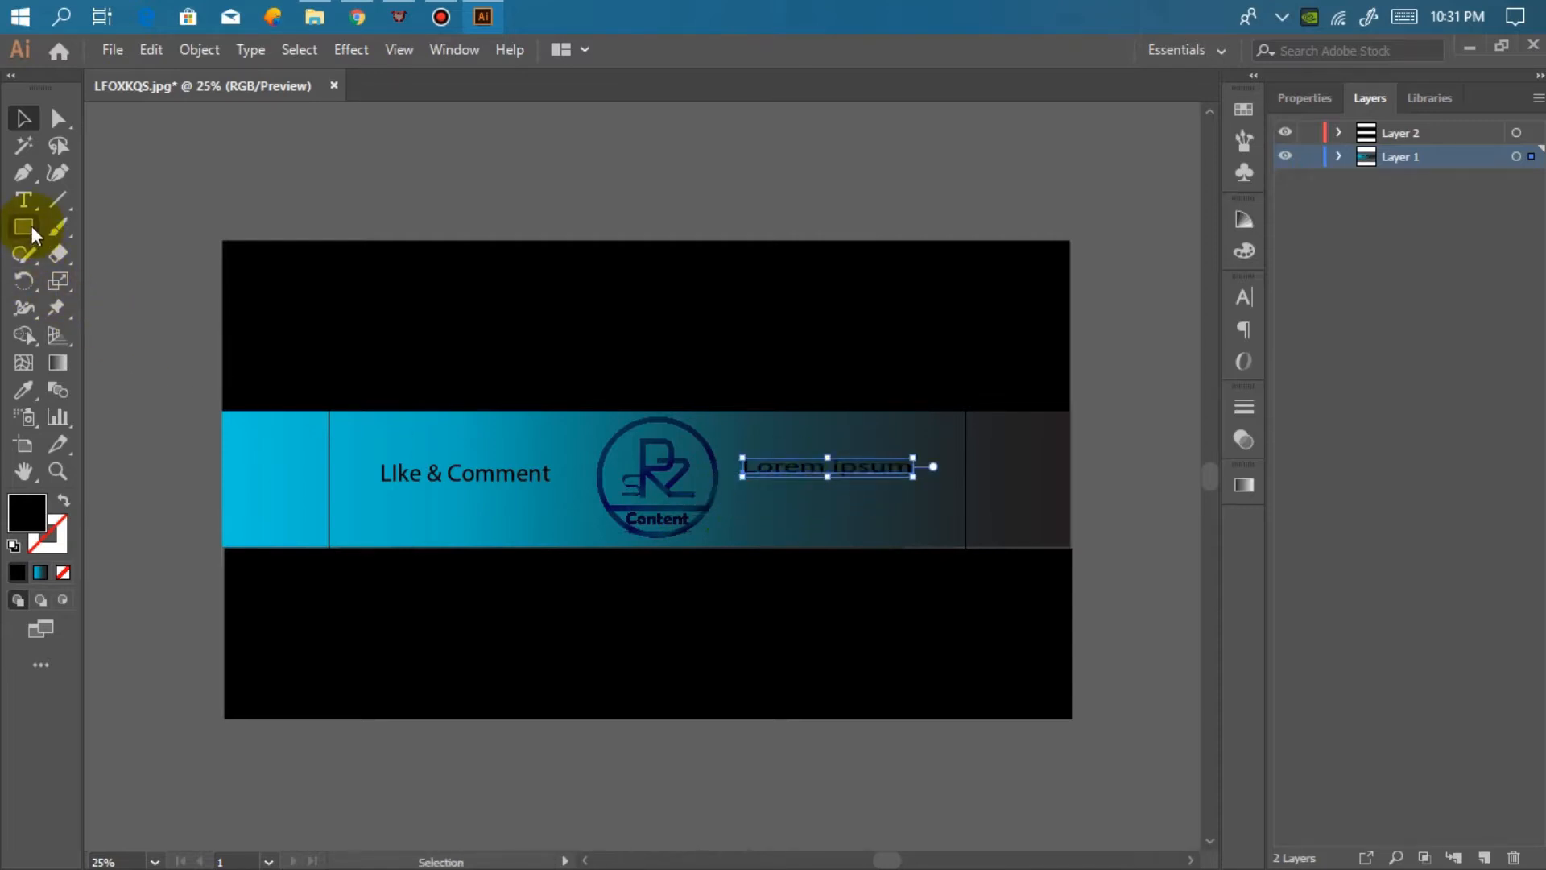
Replace the text beside the logo on the gradient band's dark side with "Follow me on" and deselect it
{"action": "left_click", "coordinate": [24, 198]}
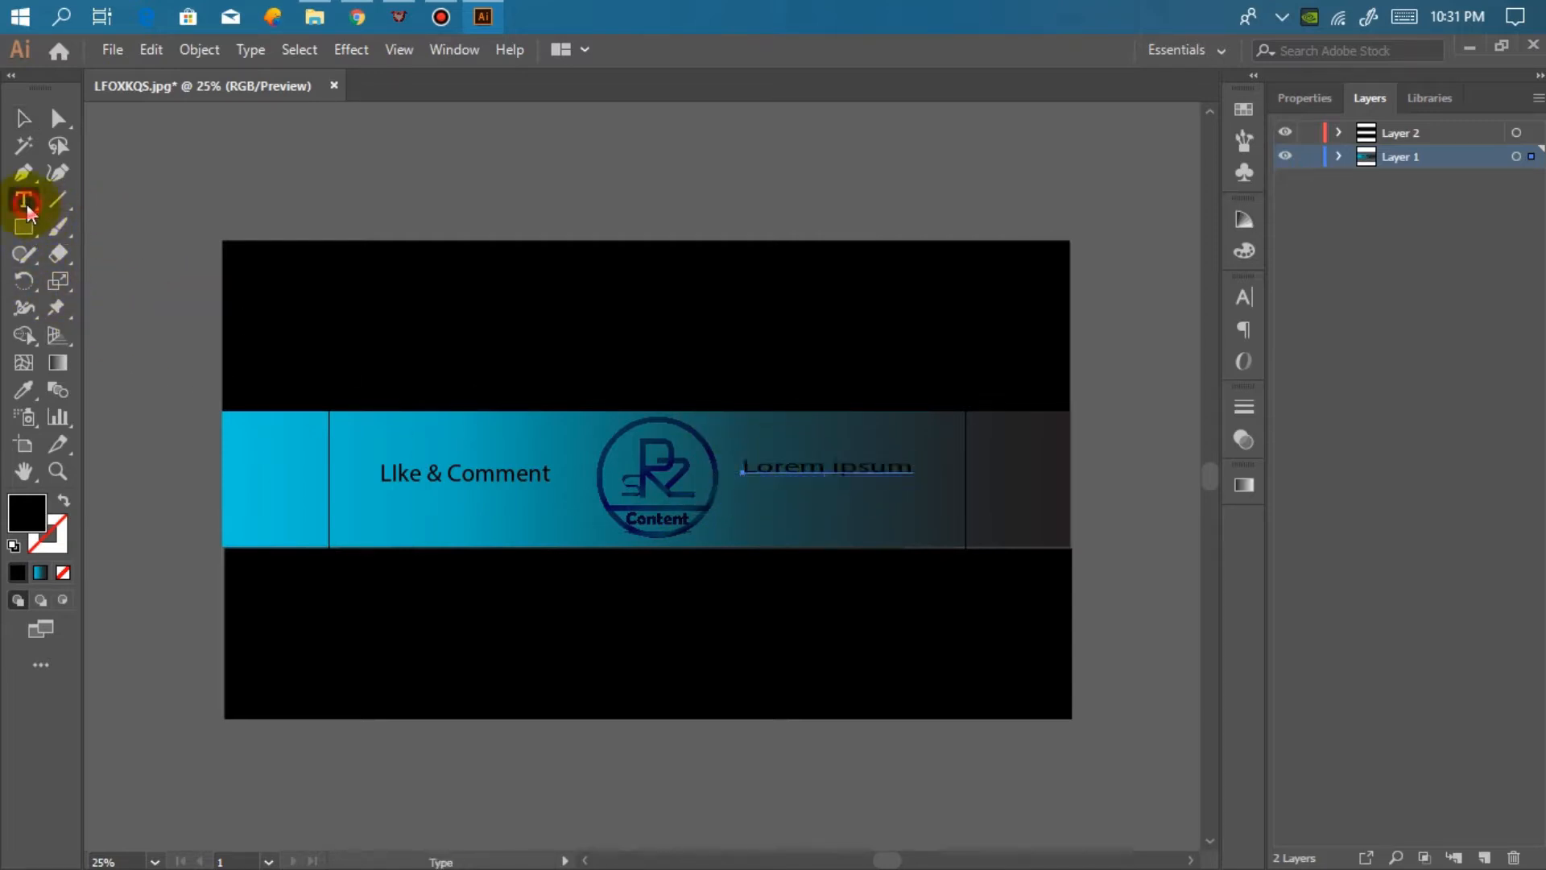
{"action": "left_click", "coordinate": [911, 466]}
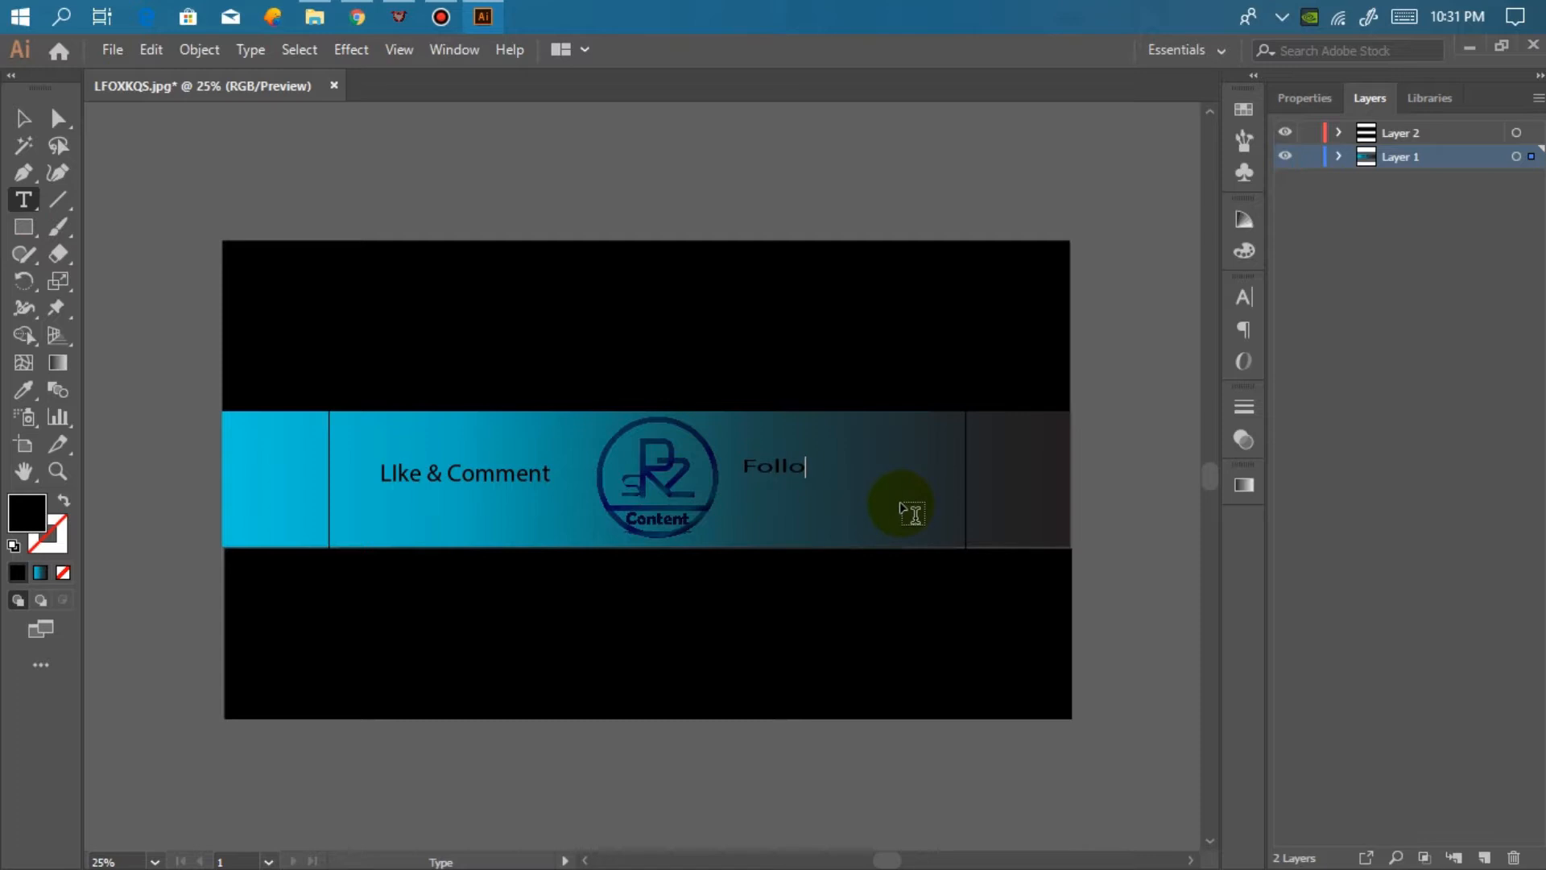
{"action": "left_click", "coordinate": [24, 118]}
{"action": "left_click", "coordinate": [554, 184]}
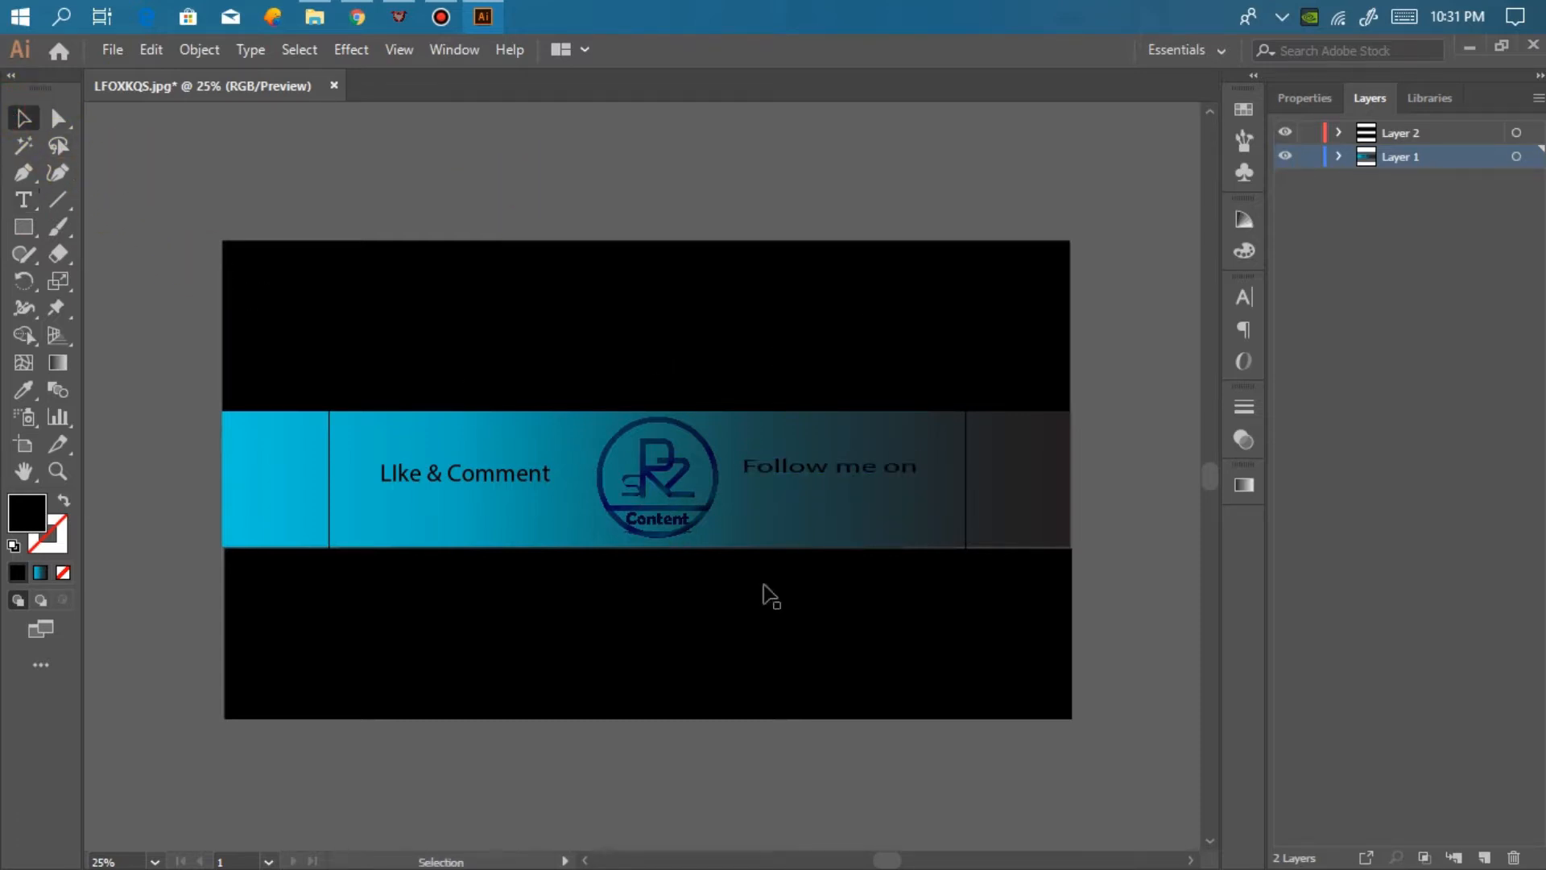
Place the linked Instagram image "download" from the Pictures > Camera Roll folder onto the lower black band
{"action": "left_click", "coordinate": [120, 50]}
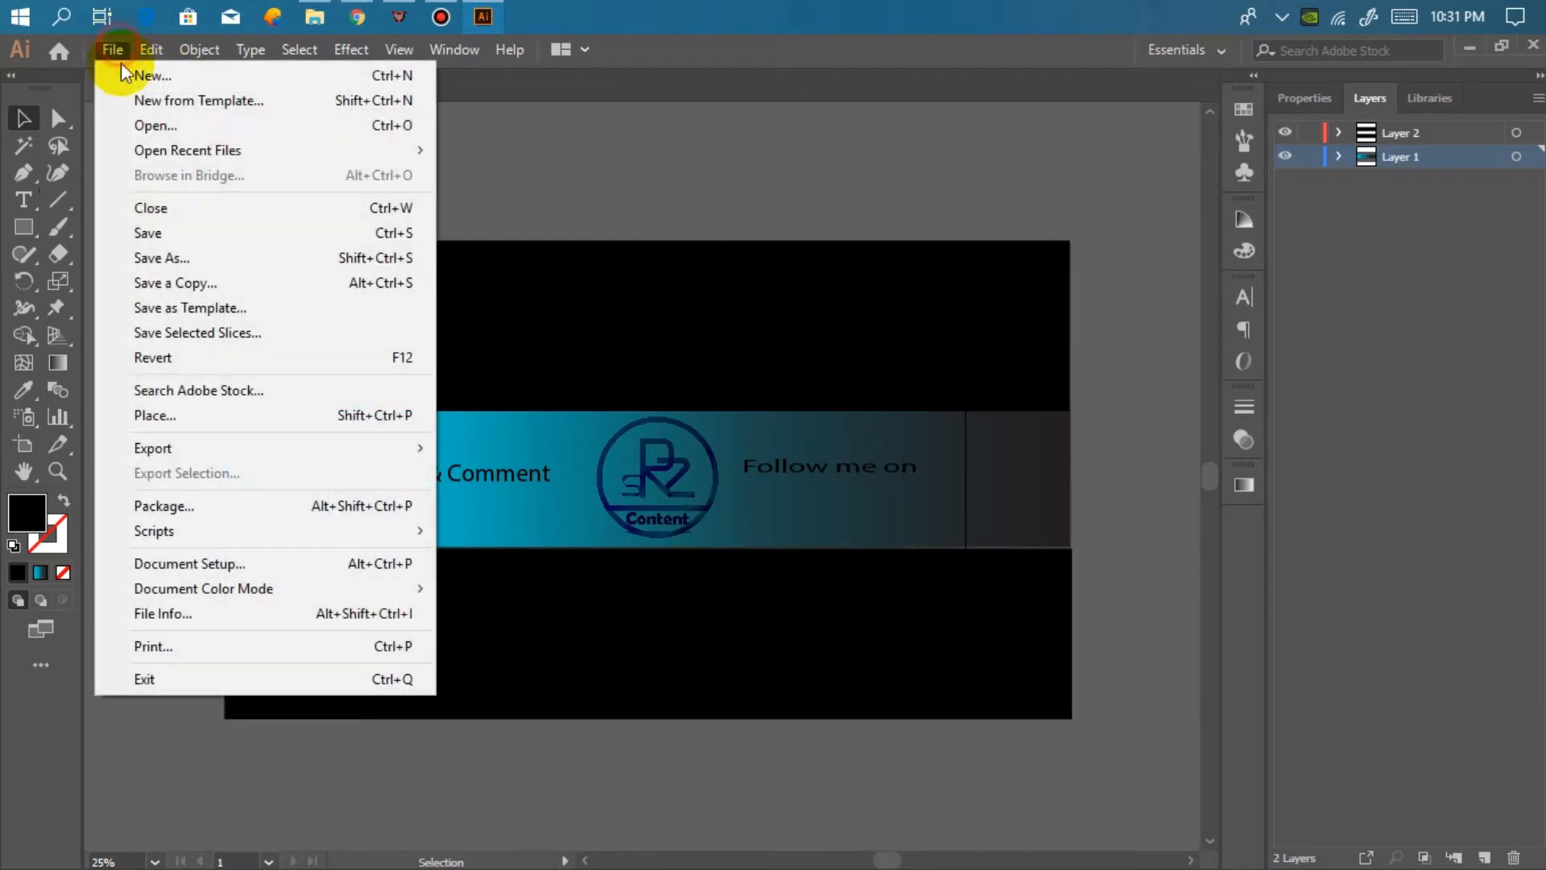
{"action": "left_click", "coordinate": [200, 415]}
{"action": "scroll", "coordinate": [442, 382], "scroll_direction": "down", "scroll_amount": 5}
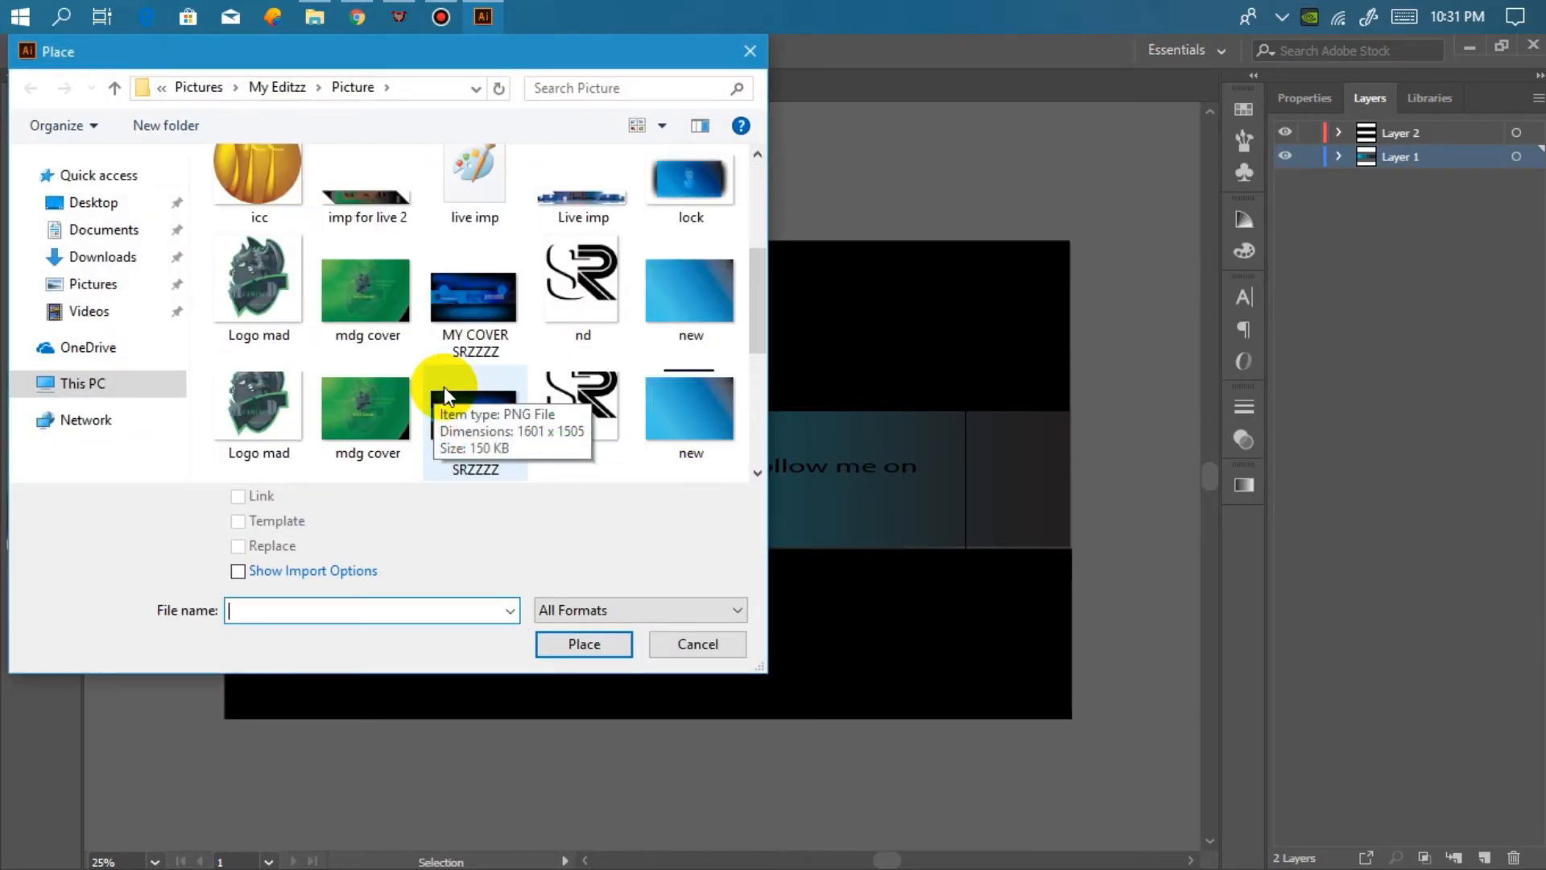
{"action": "scroll", "coordinate": [443, 387], "scroll_direction": "down", "scroll_amount": 3}
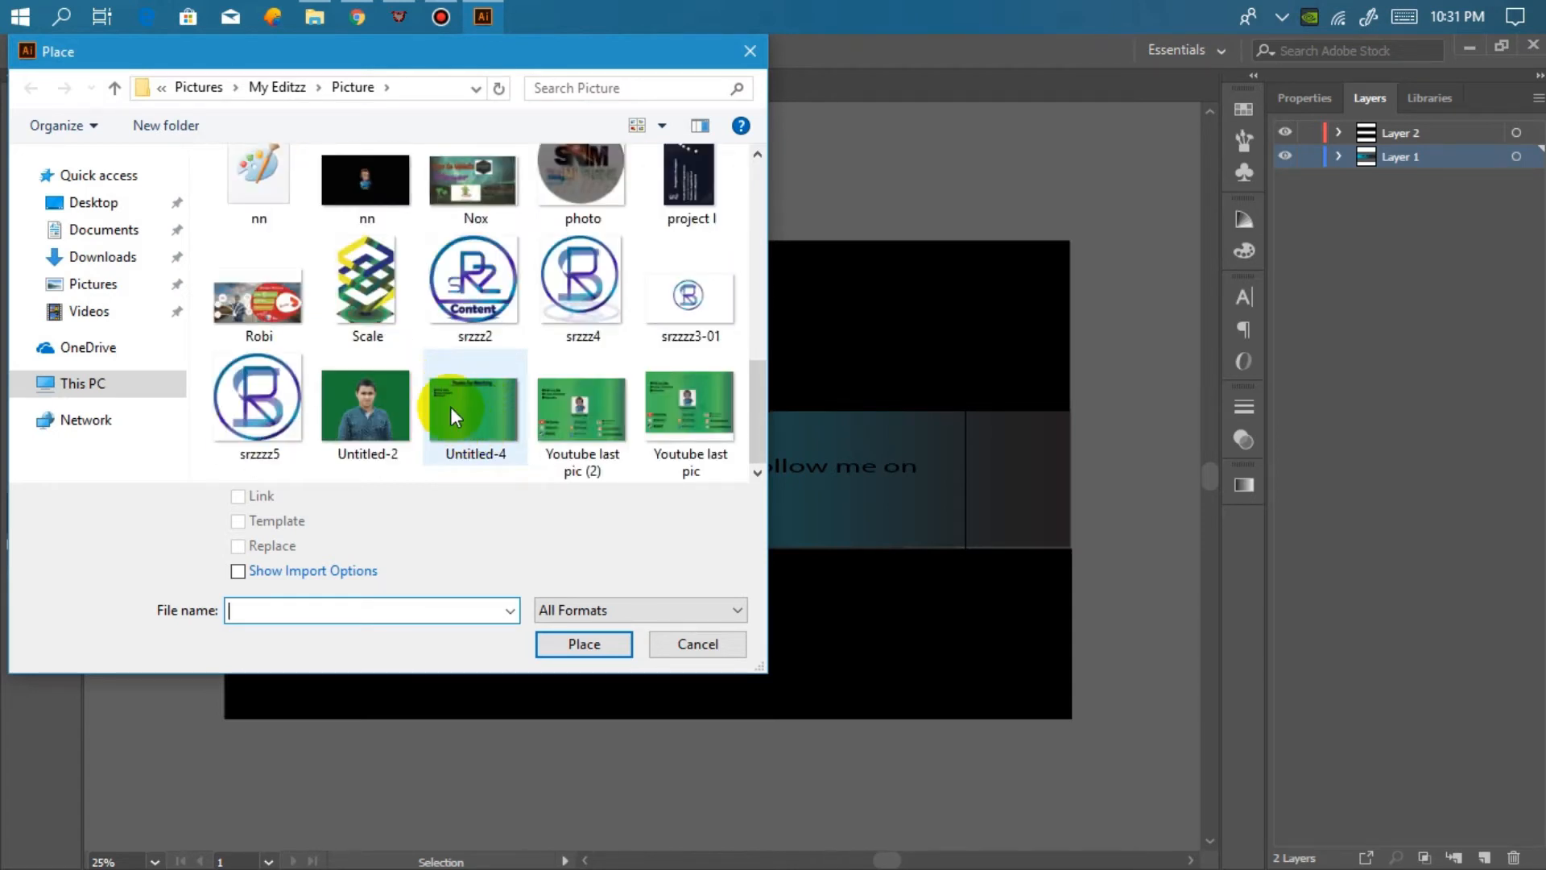
{"action": "scroll", "coordinate": [415, 335], "scroll_direction": "up", "scroll_amount": 1}
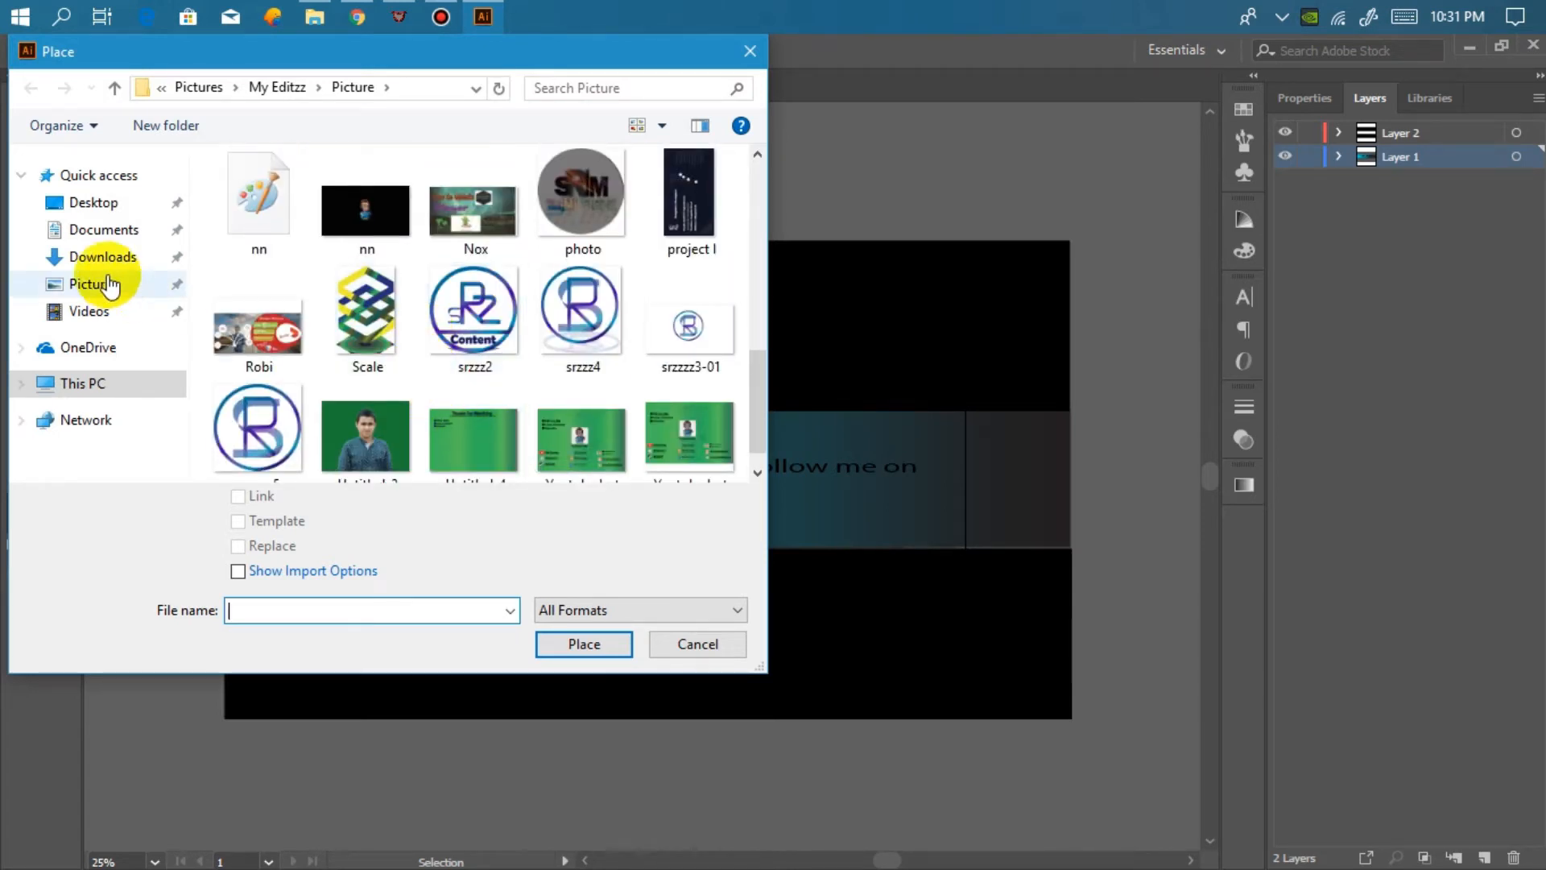
{"action": "left_click", "coordinate": [109, 283]}
{"action": "double_click", "coordinate": [297, 190]}
{"action": "scroll", "coordinate": [562, 341], "scroll_direction": "down", "scroll_amount": 2}
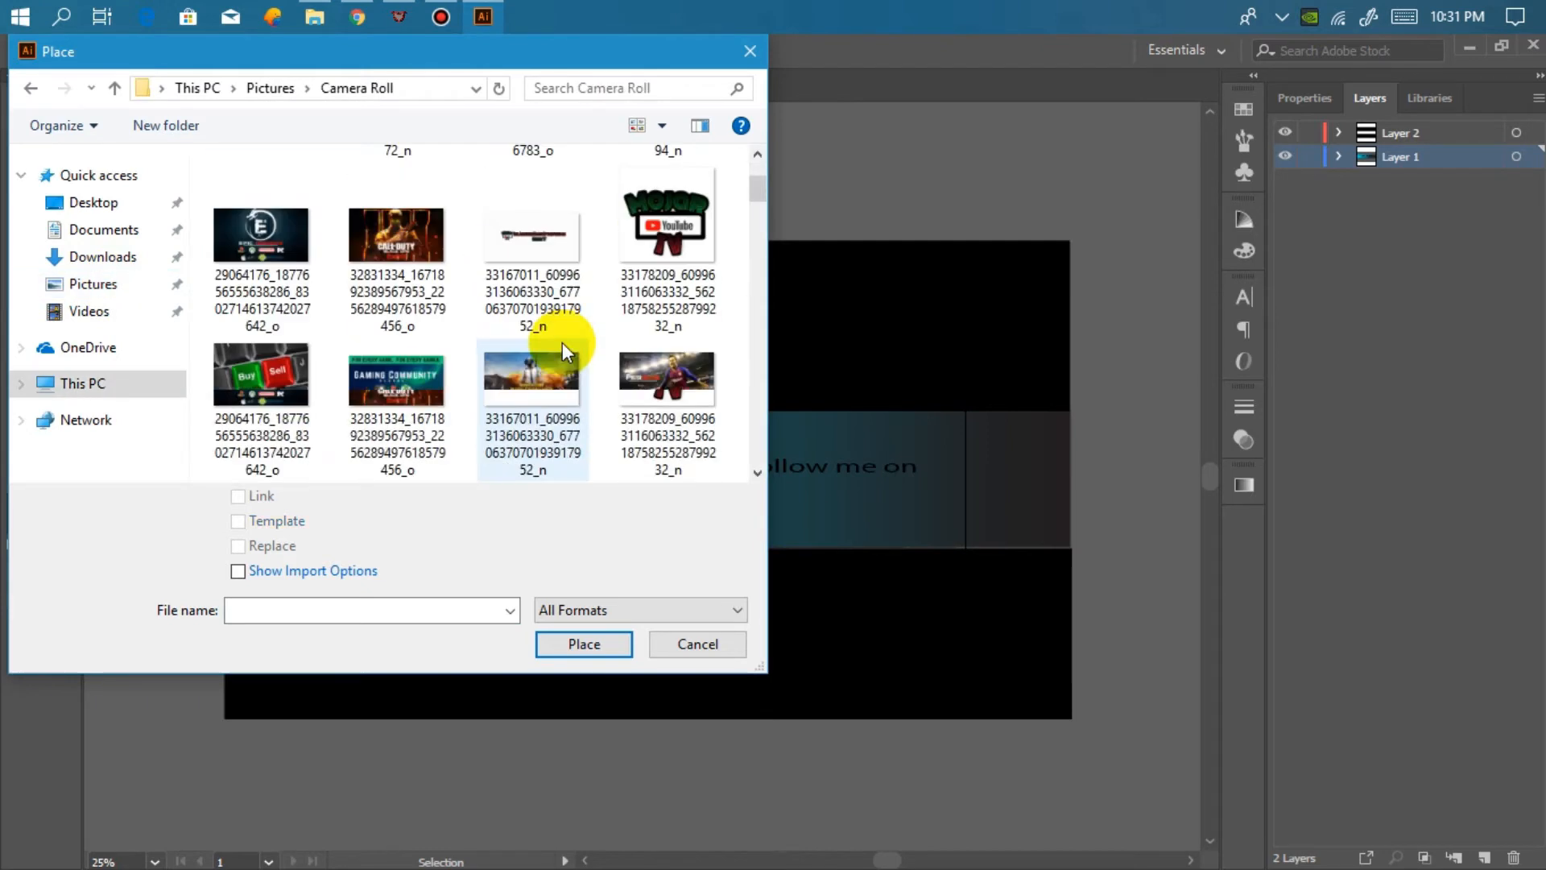
{"action": "scroll", "coordinate": [562, 341], "scroll_direction": "down", "scroll_amount": 12}
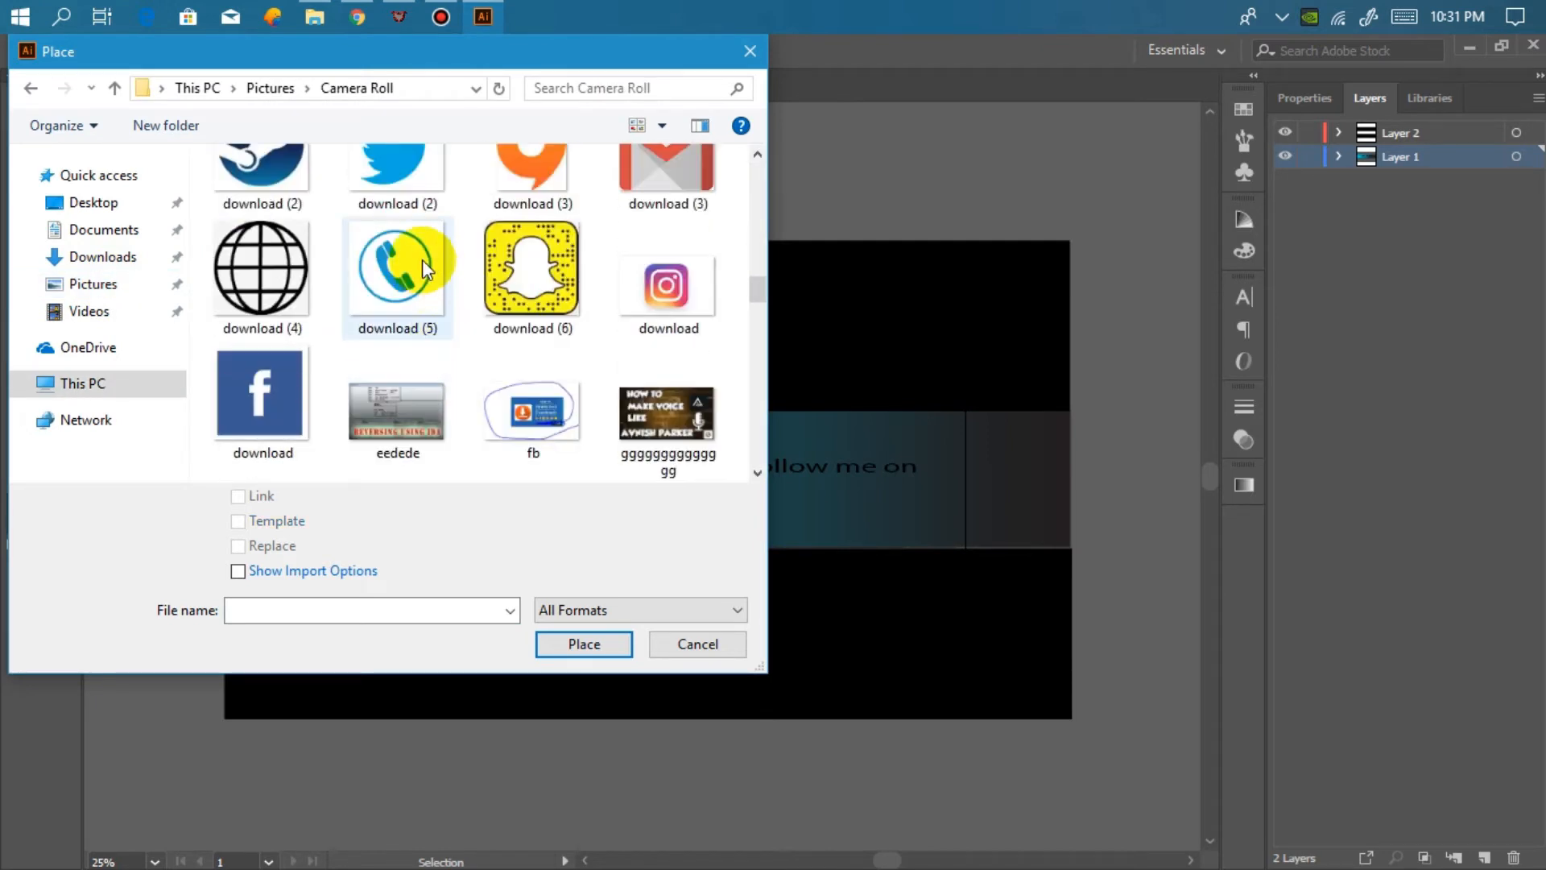
{"action": "scroll", "coordinate": [422, 266], "scroll_direction": "up", "scroll_amount": 1}
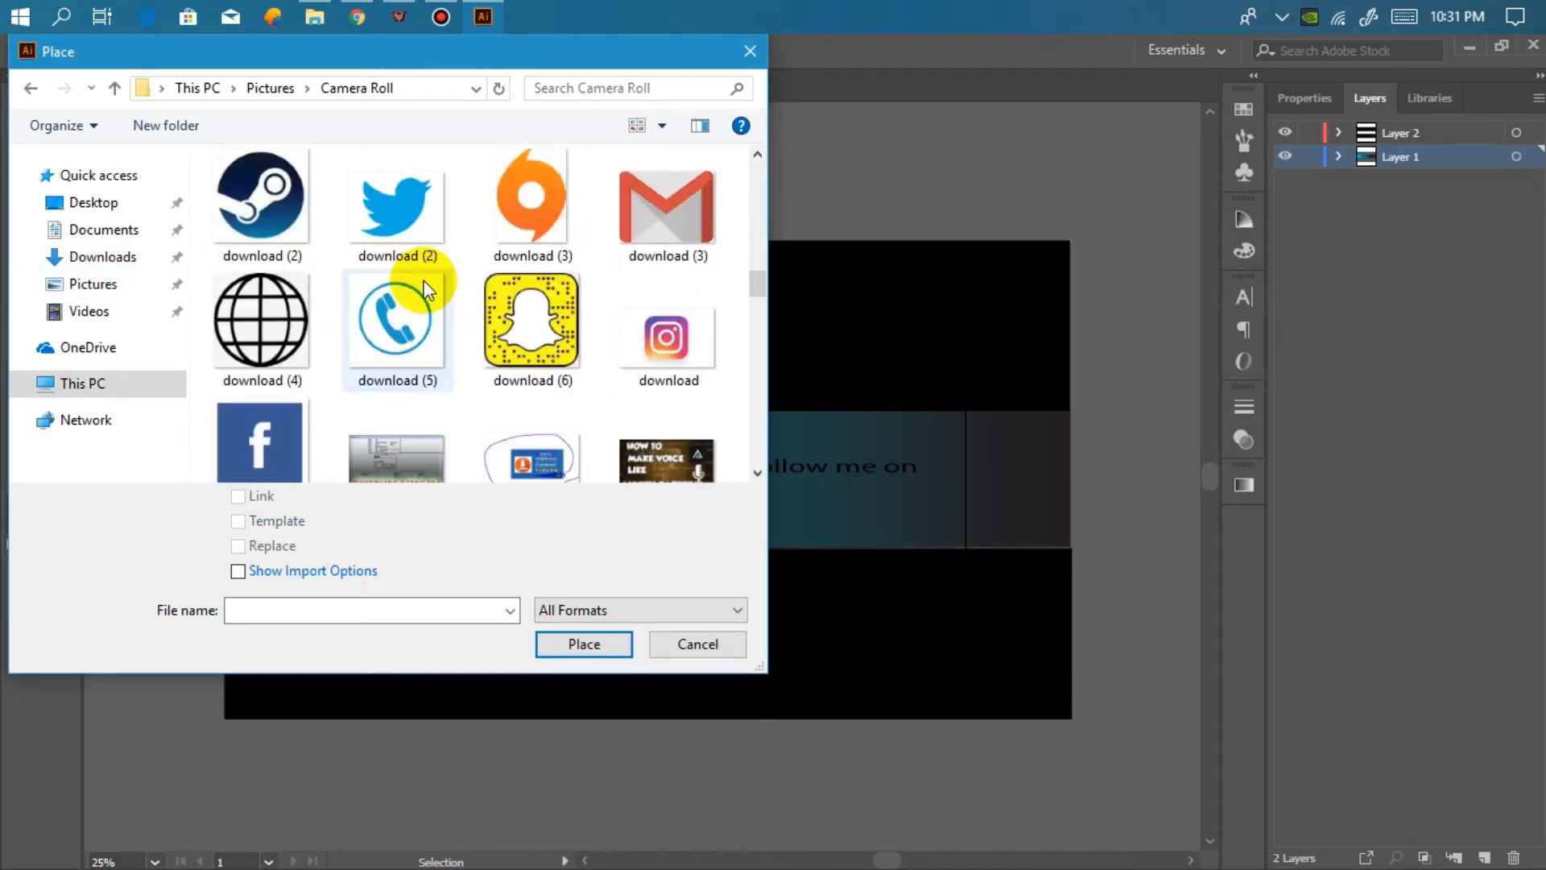
{"action": "left_click", "coordinate": [399, 229]}
{"action": "left_click", "coordinate": [284, 423]}
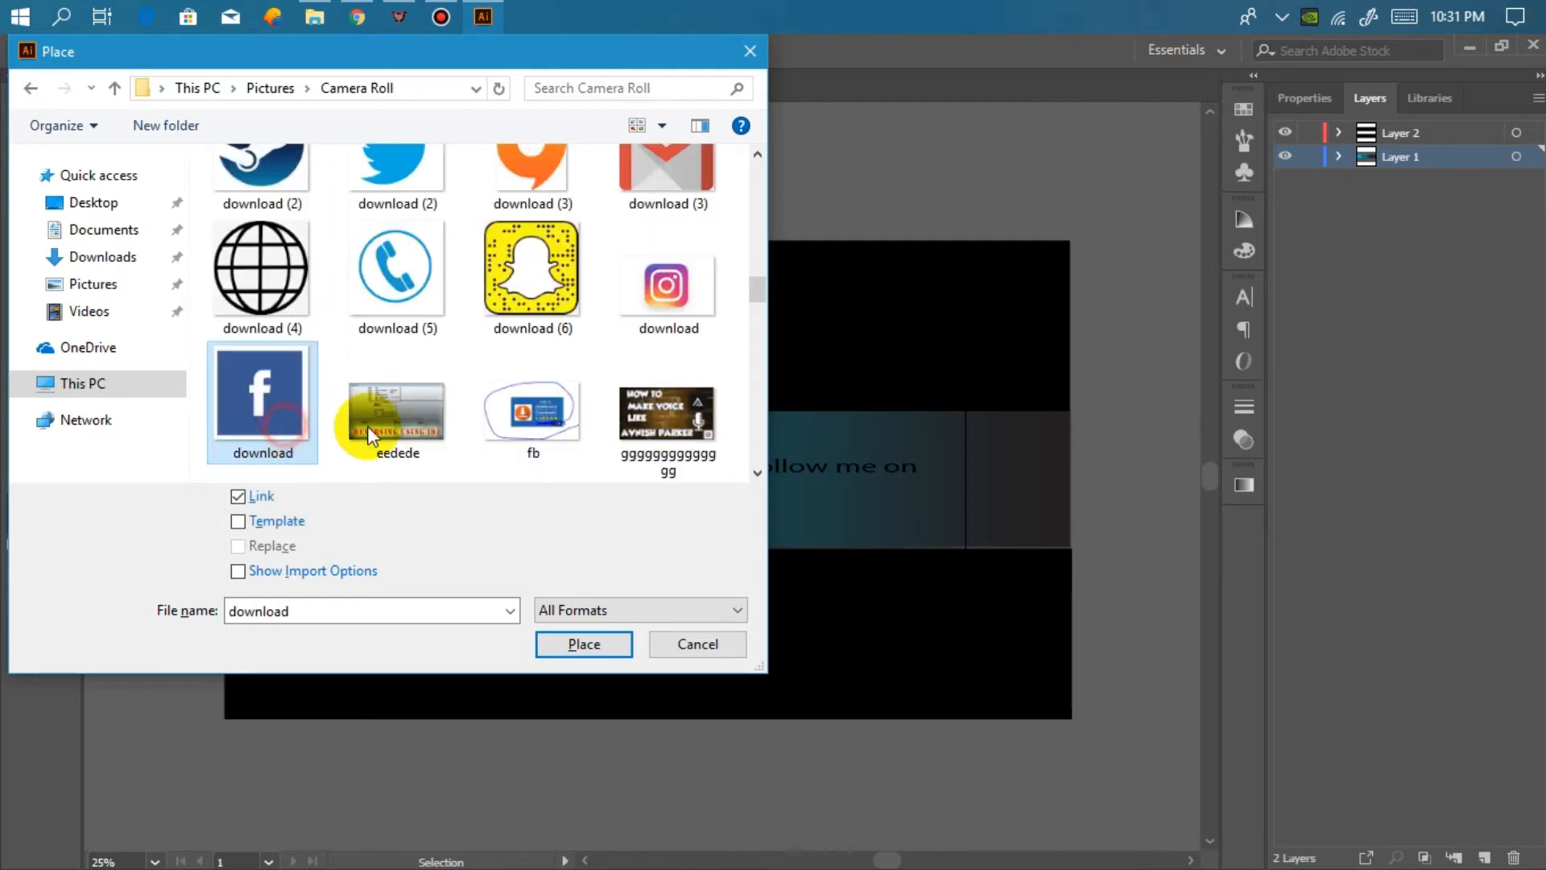
{"action": "left_click", "coordinate": [678, 268]}
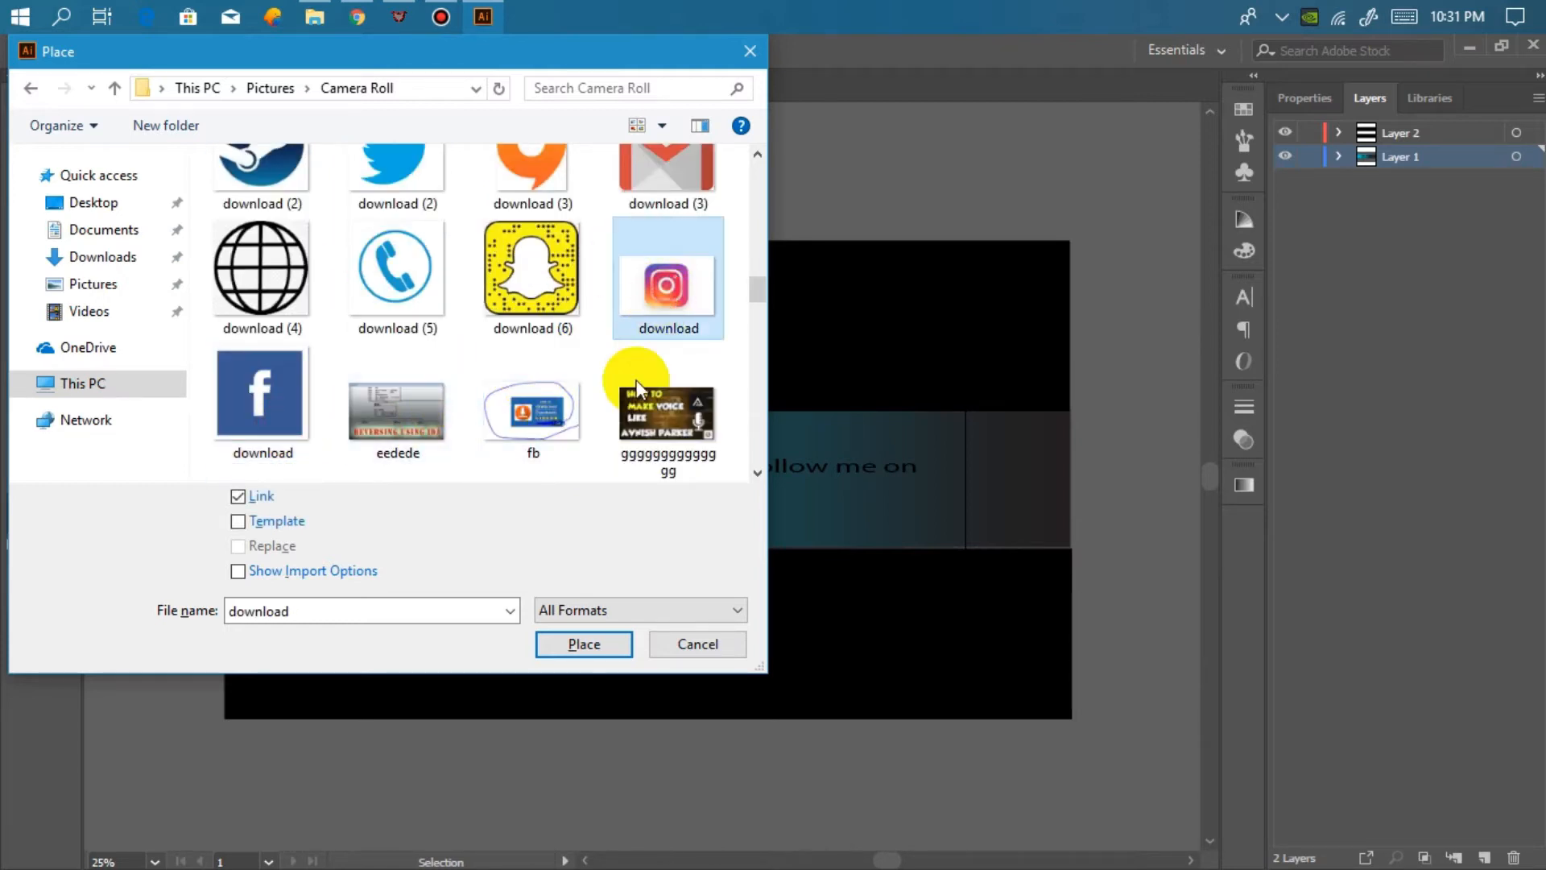
{"action": "left_click", "coordinate": [584, 644]}
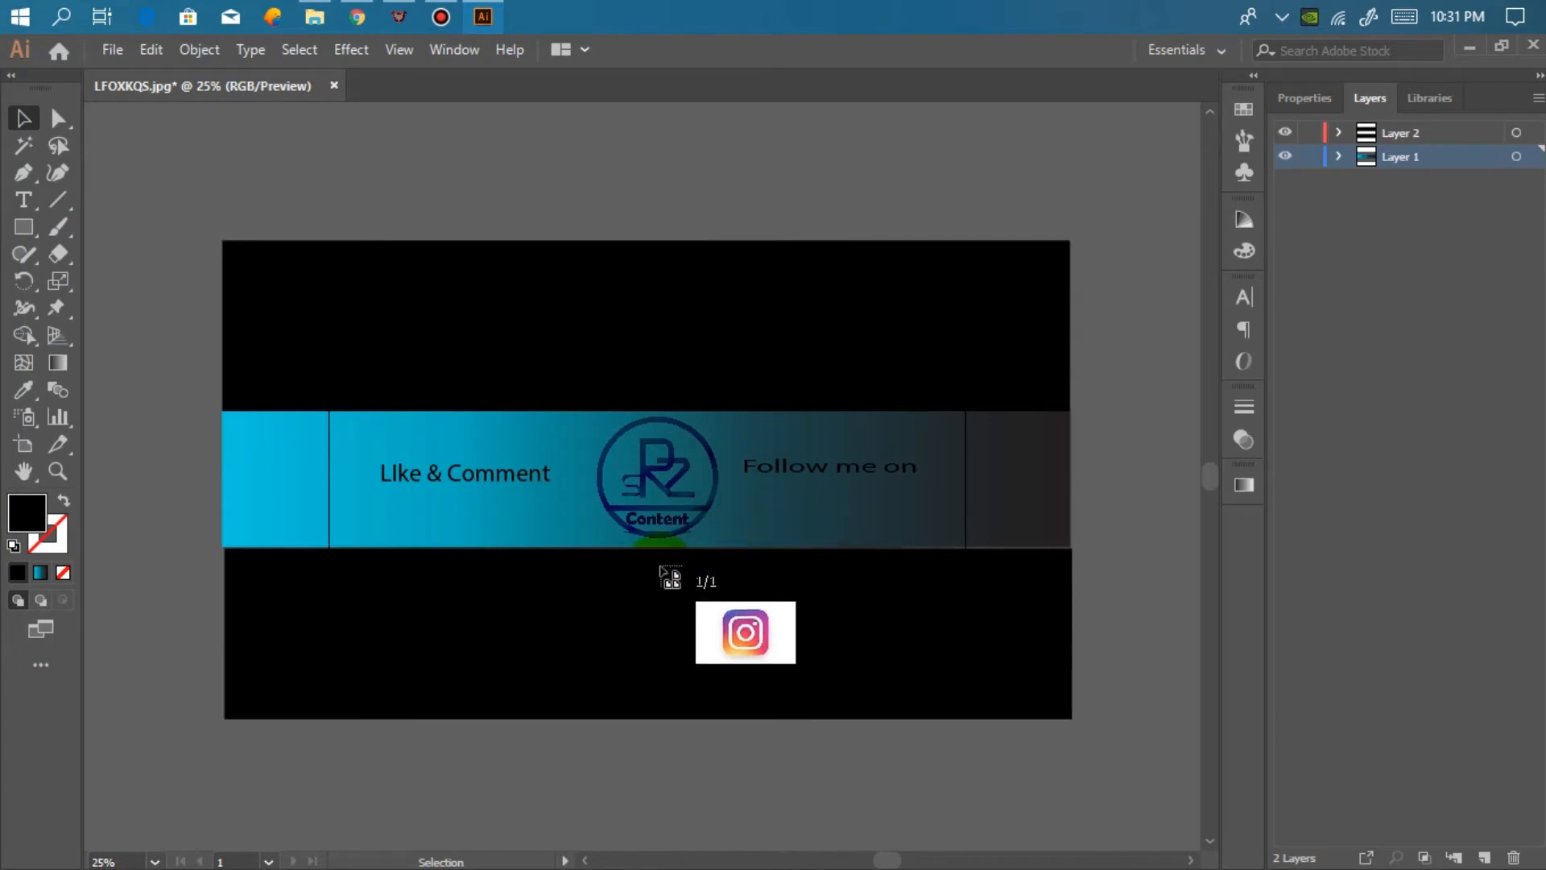
{"action": "left_click", "coordinate": [631, 591]}
Try to drag the placed image upward, undo, and redo the "Follow me on" typing and the image placement
{"action": "left_click_drag", "start_coordinate": [661, 615], "coordinate": [743, 564]}
{"action": "key", "text": "ctrl+z"}
{"action": "key", "text": "a"}
{"action": "left_click", "coordinate": [700, 620]}
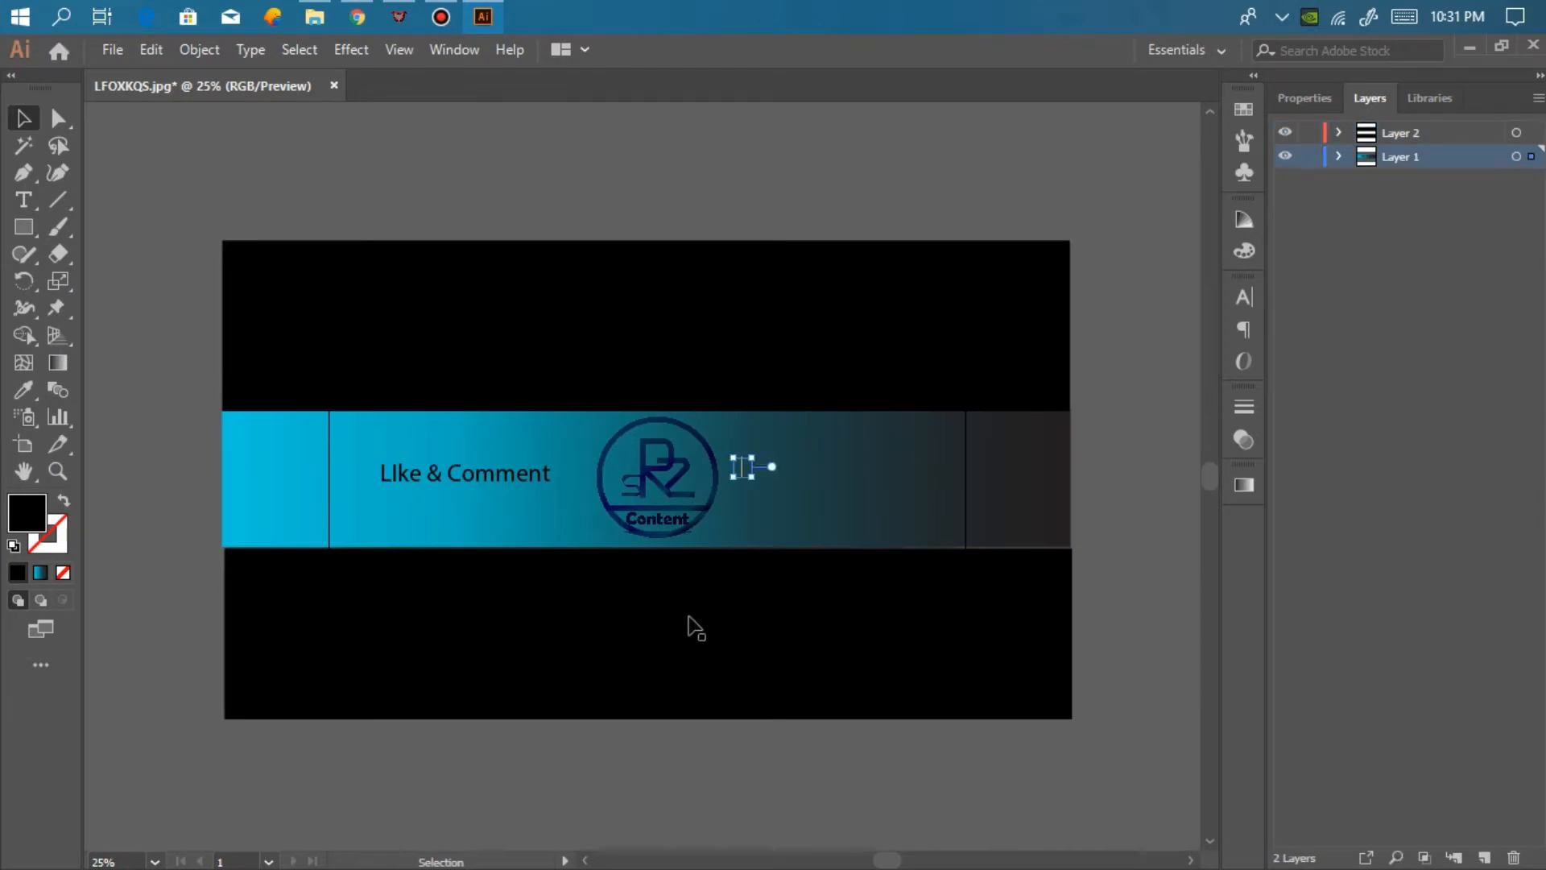
{"action": "right_click", "coordinate": [792, 455]}
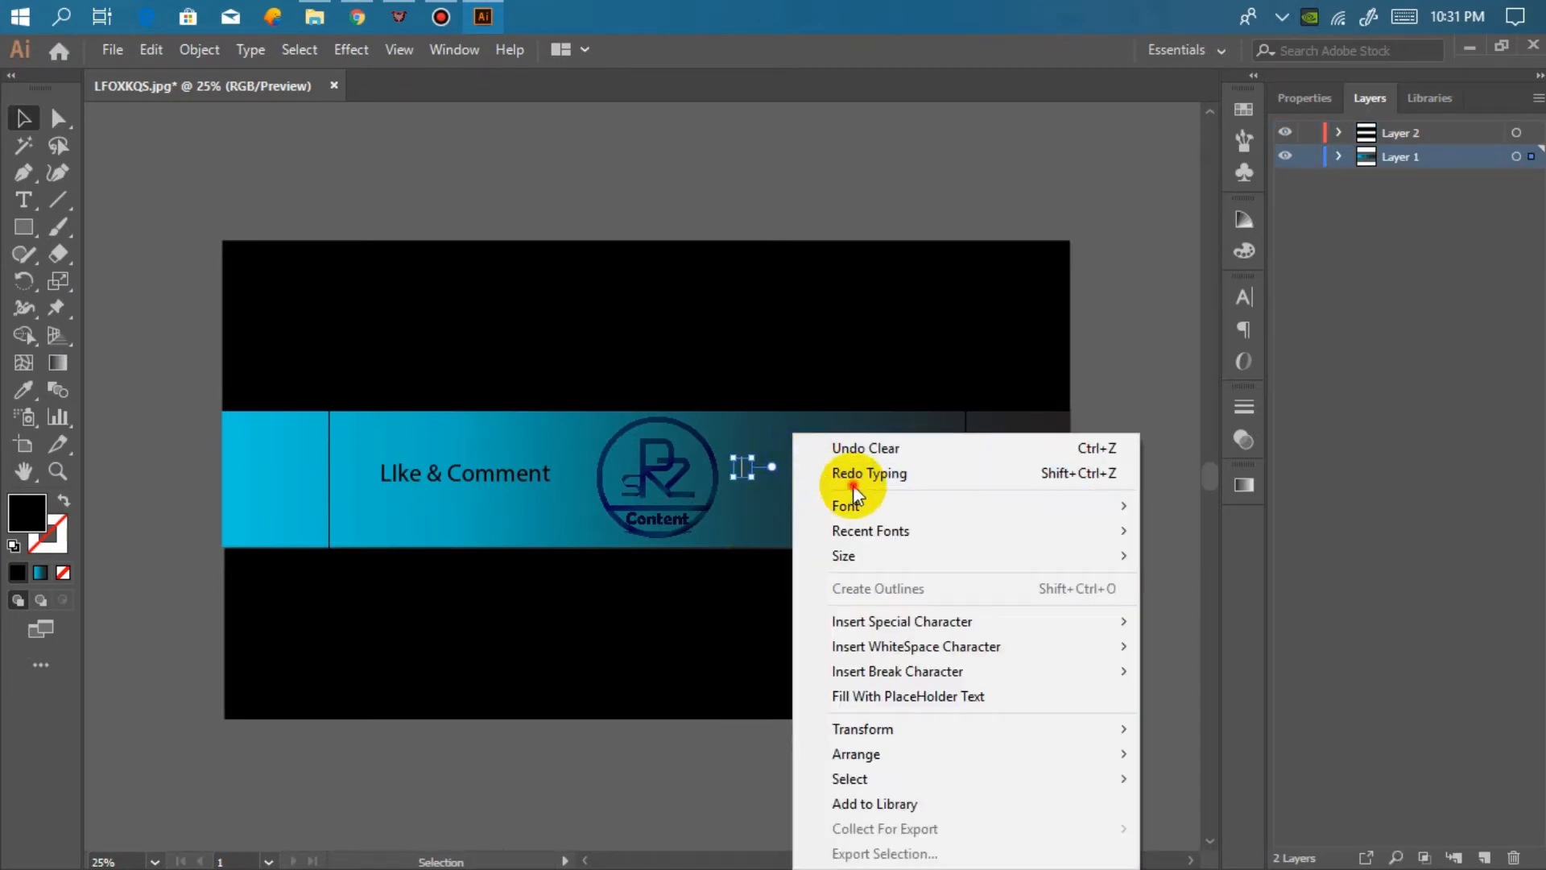
{"action": "left_click", "coordinate": [852, 477]}
{"action": "right_click", "coordinate": [843, 507]}
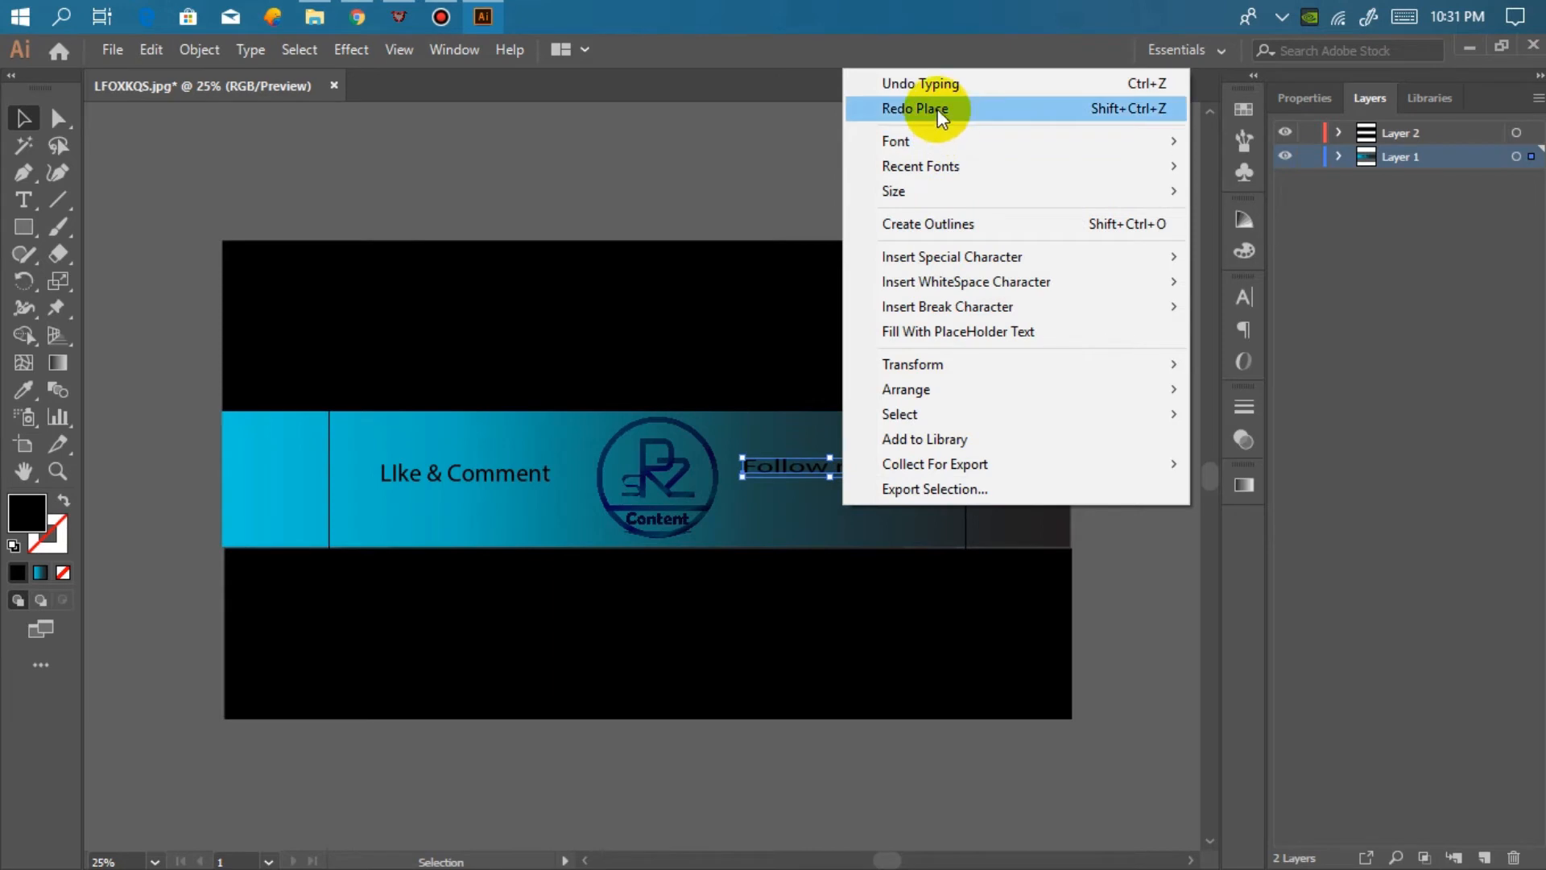
{"action": "left_click", "coordinate": [954, 112]}
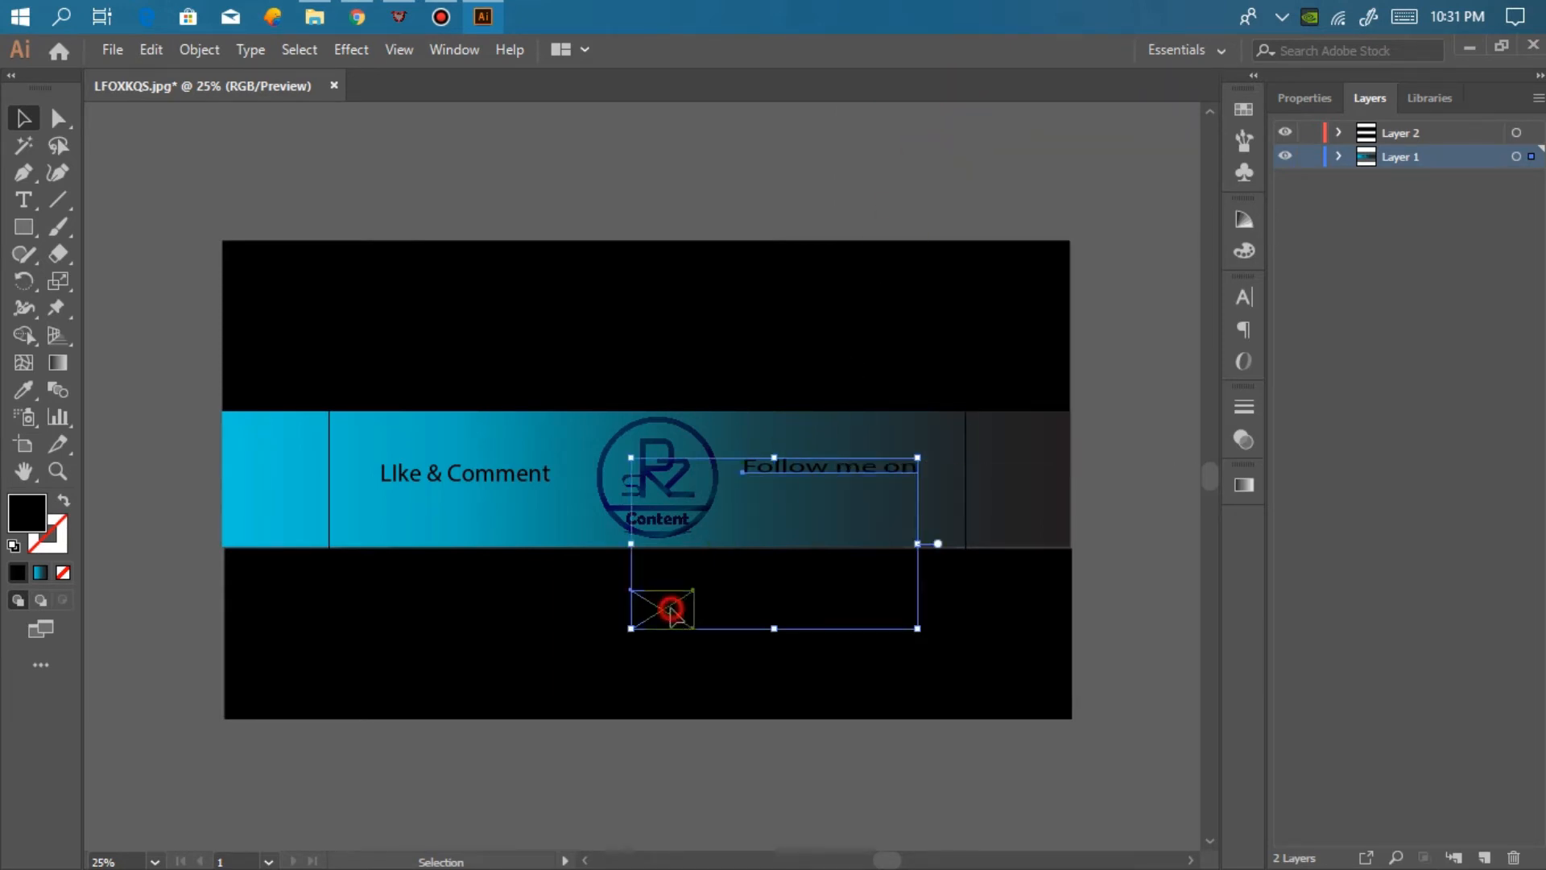
Try to move the placed Instagram image, then undo its placement and deselect everything
{"action": "left_click_drag", "start_coordinate": [674, 614], "coordinate": [677, 610]}
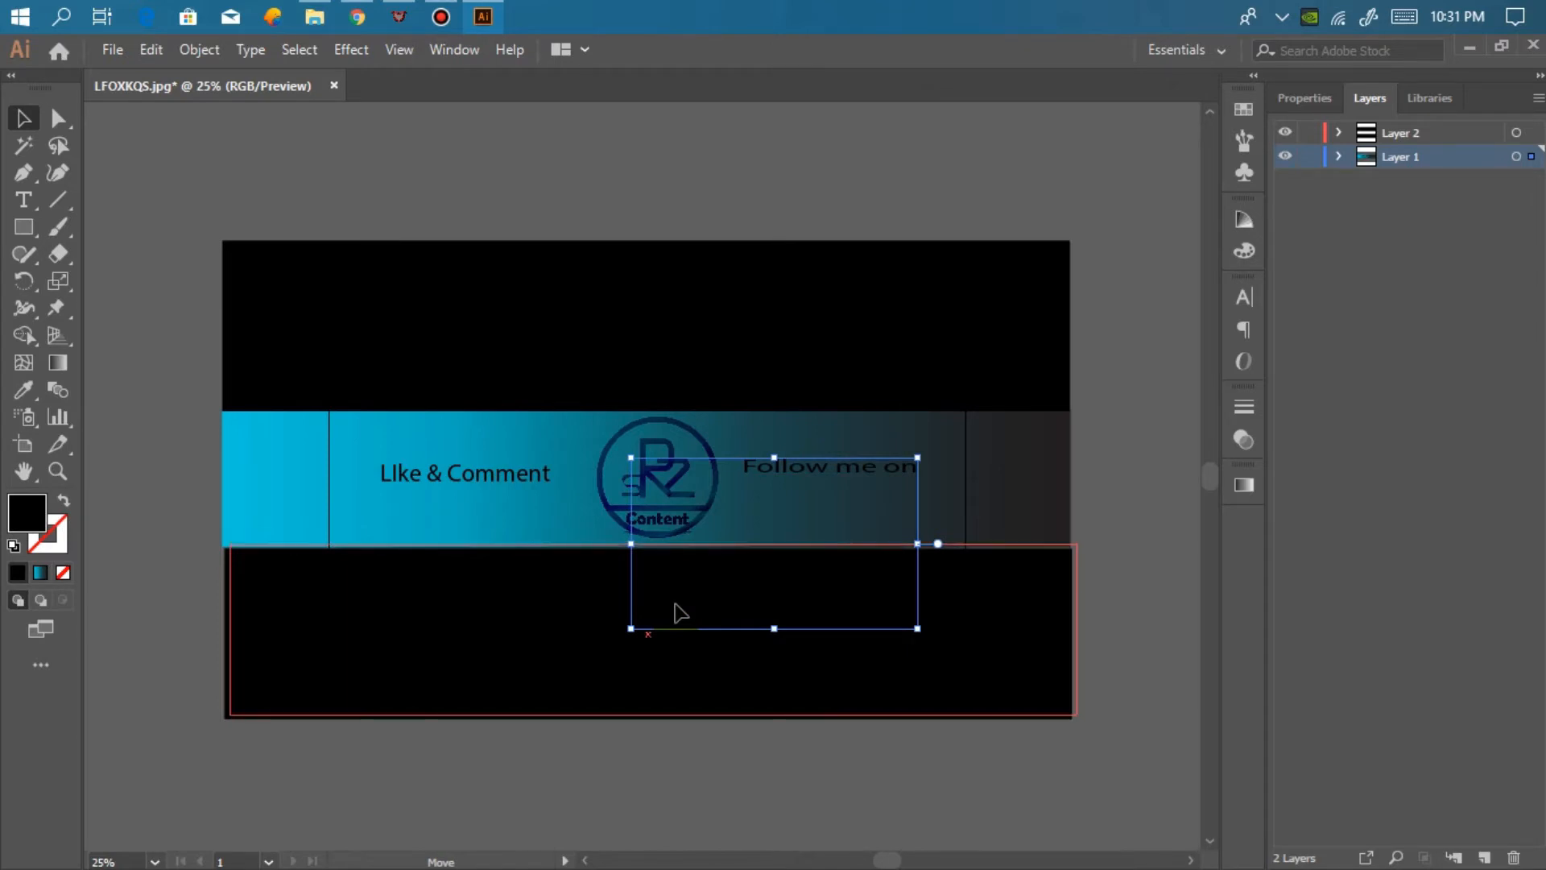
{"action": "left_click", "coordinate": [675, 605]}
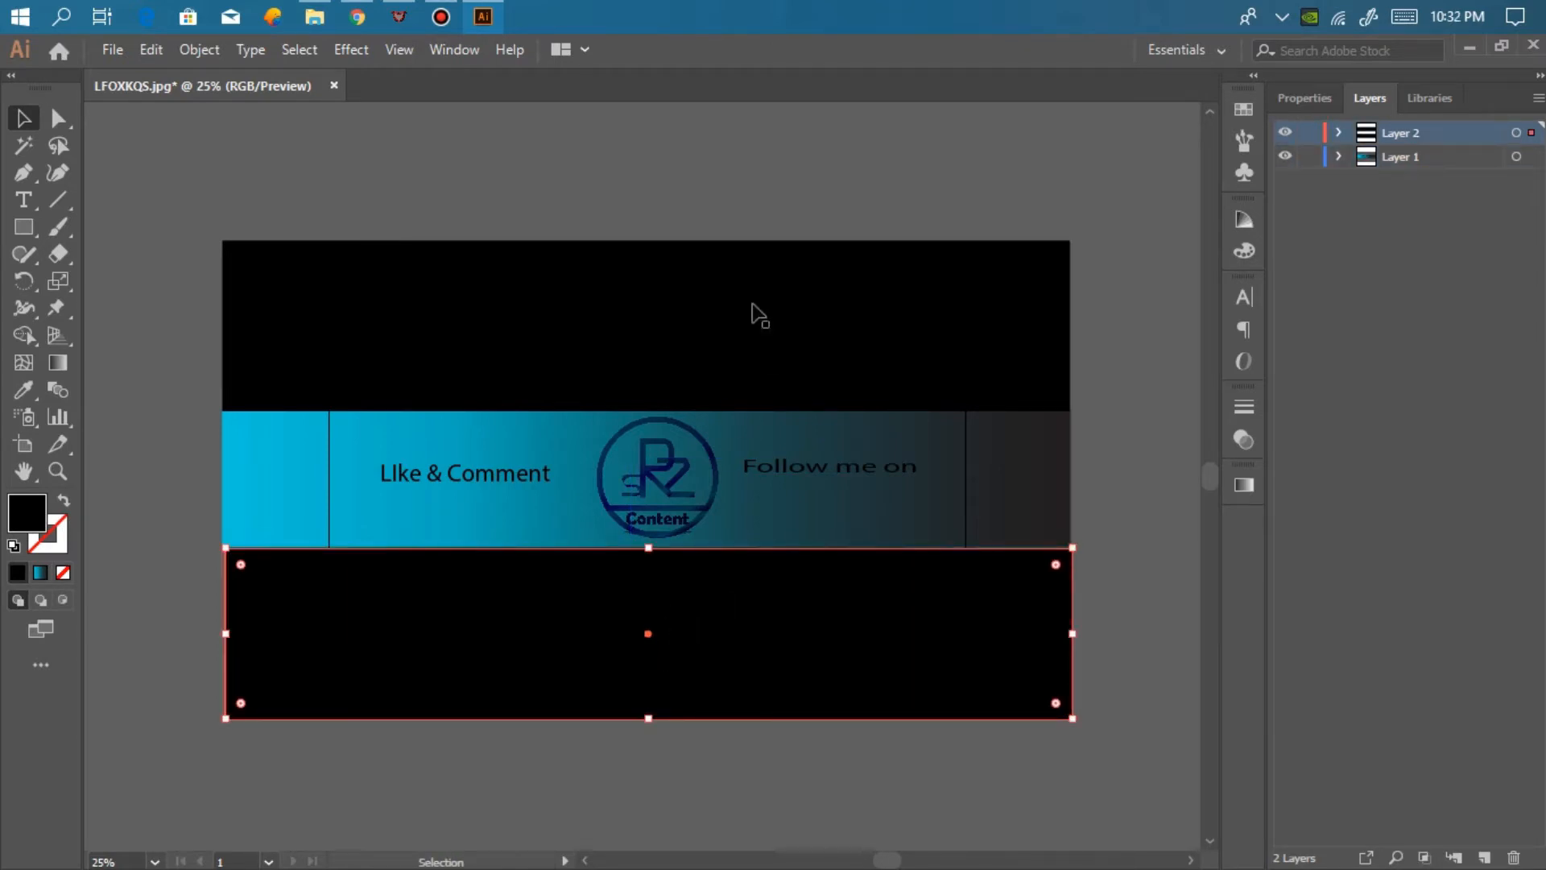
{"action": "right_click", "coordinate": [732, 157]}
{"action": "left_click", "coordinate": [784, 173]}
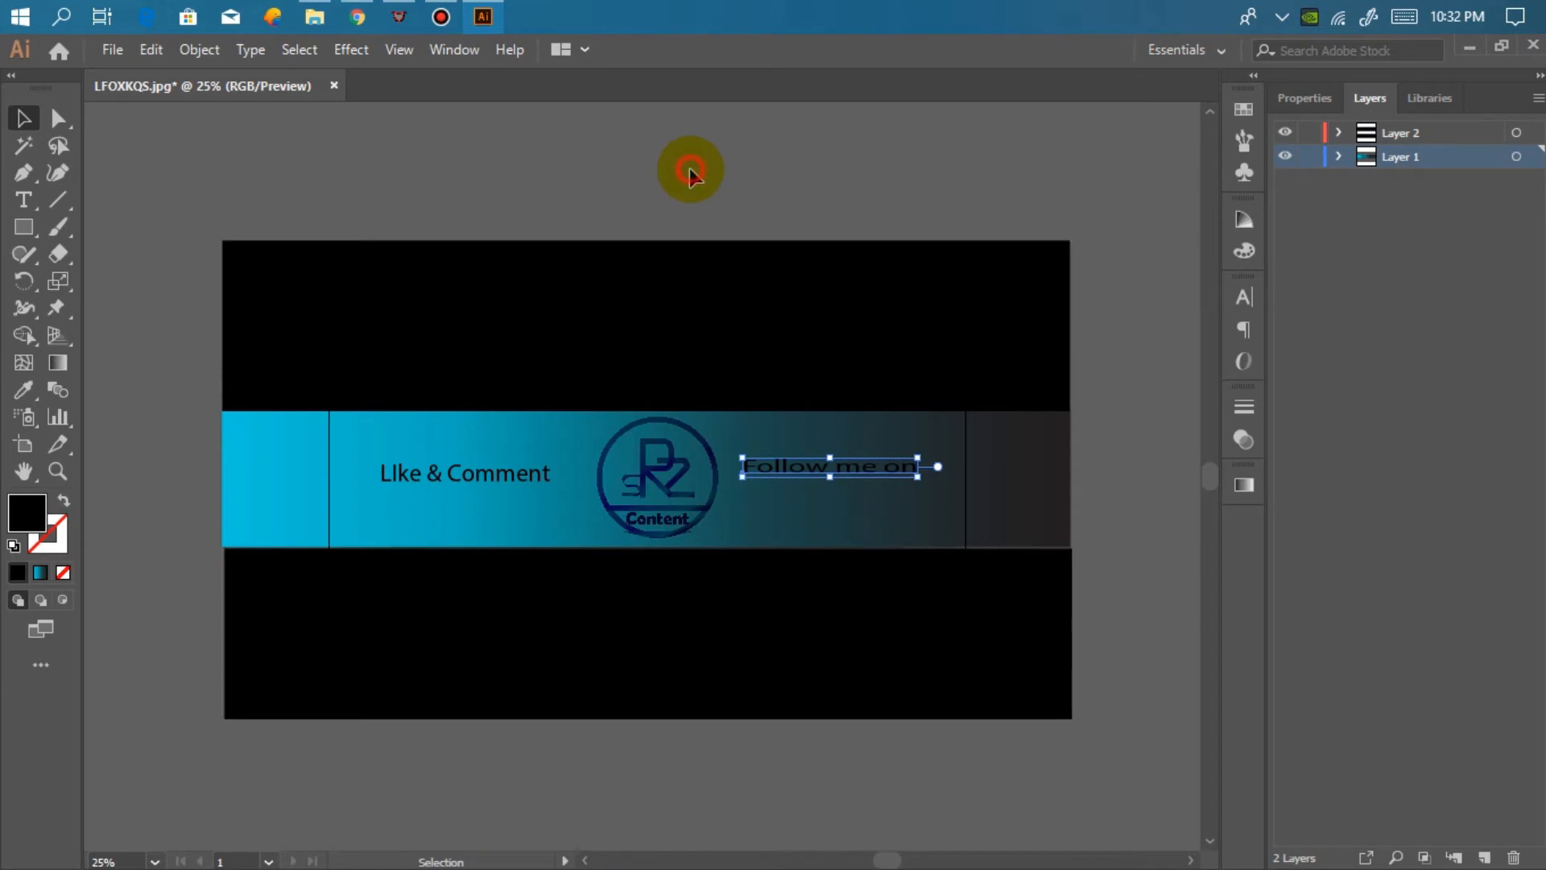
Place the linked Twitter image "download (2)" from the Camera Roll folder and position it small beneath the start of "Follow me on"
{"action": "left_click", "coordinate": [112, 49]}
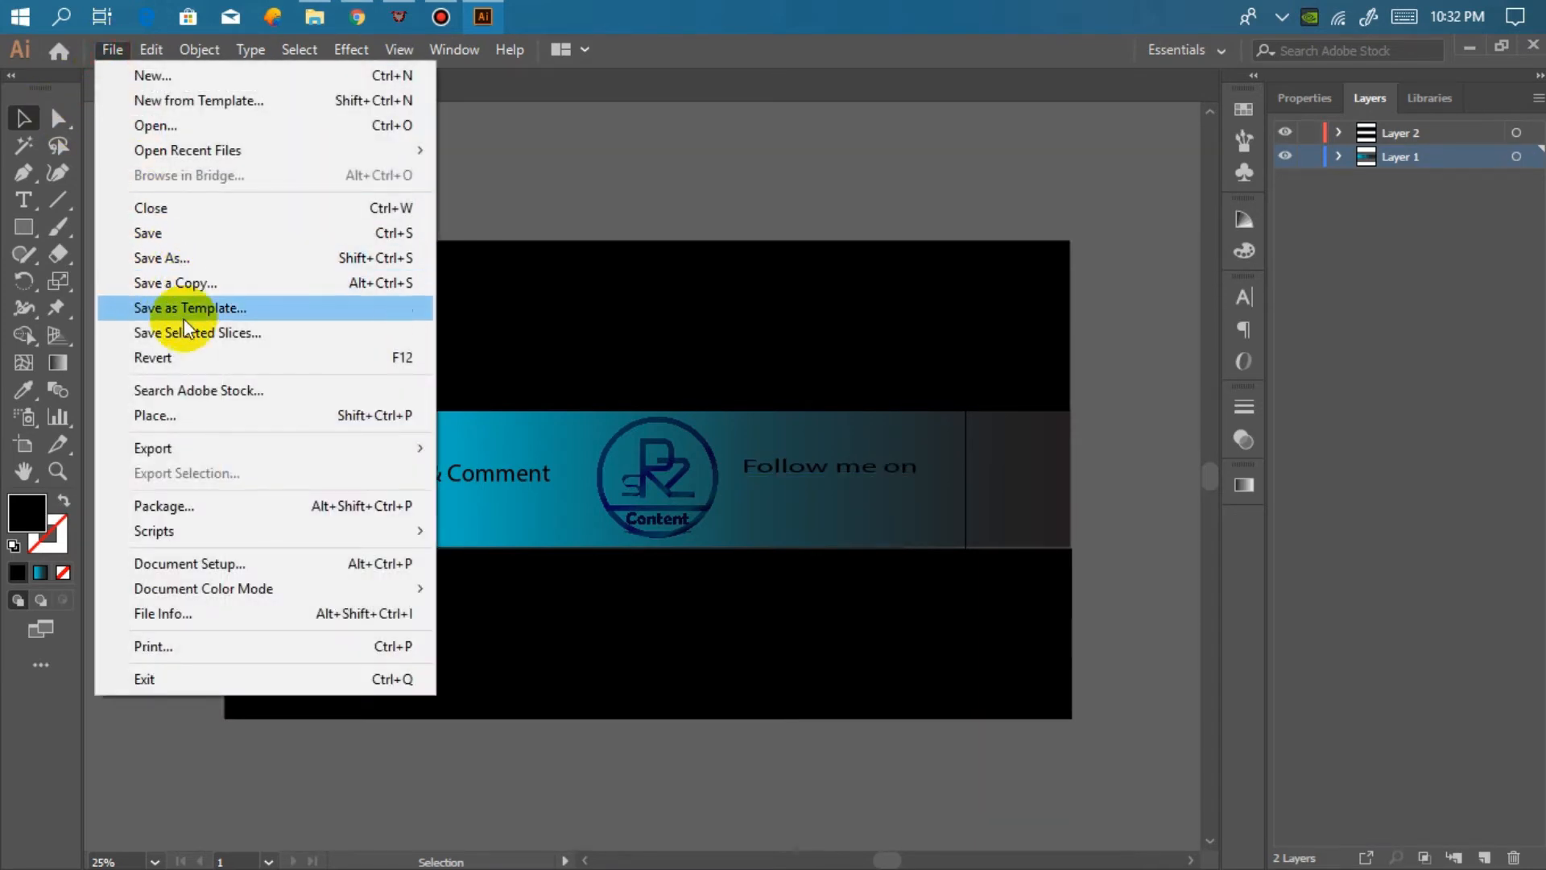
{"action": "left_click", "coordinate": [190, 414]}
{"action": "scroll", "coordinate": [499, 390], "scroll_direction": "down", "scroll_amount": 8}
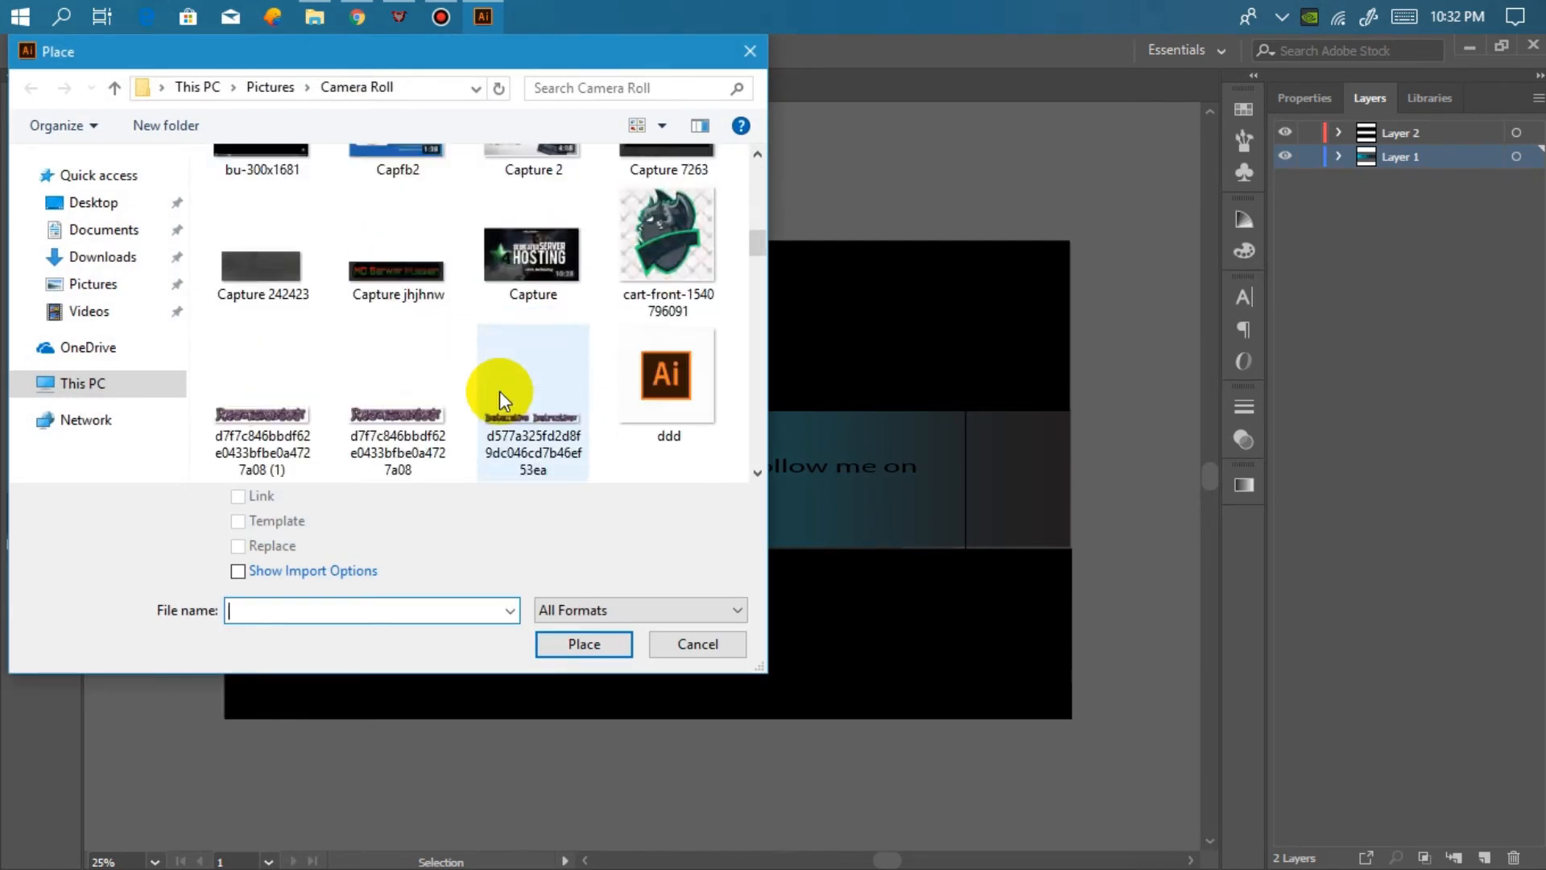
{"action": "left_click", "coordinate": [407, 327]}
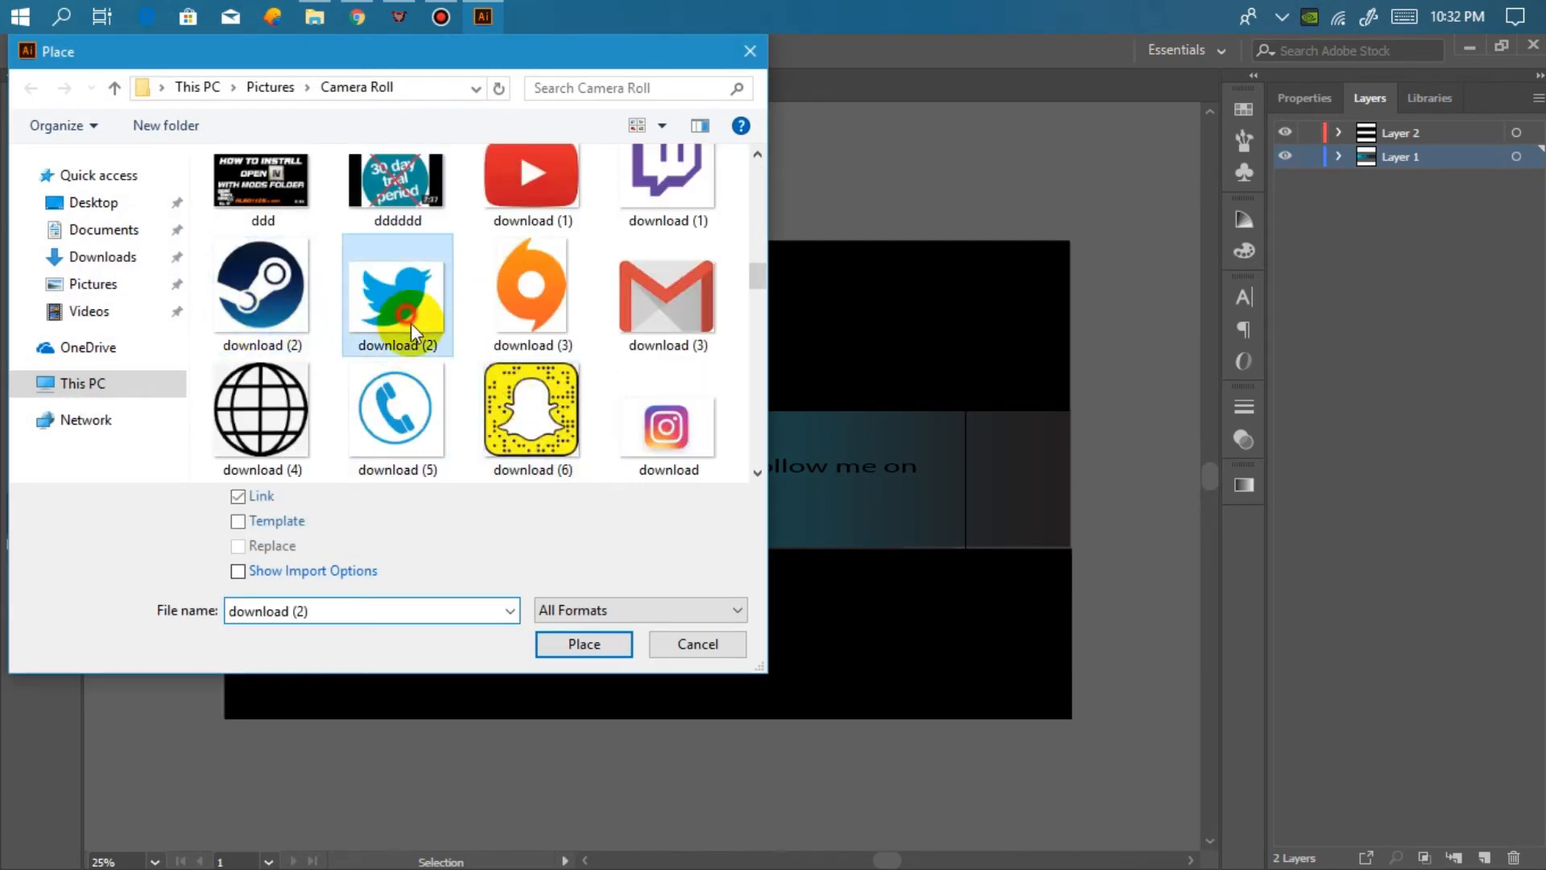
{"action": "left_click", "coordinate": [582, 645]}
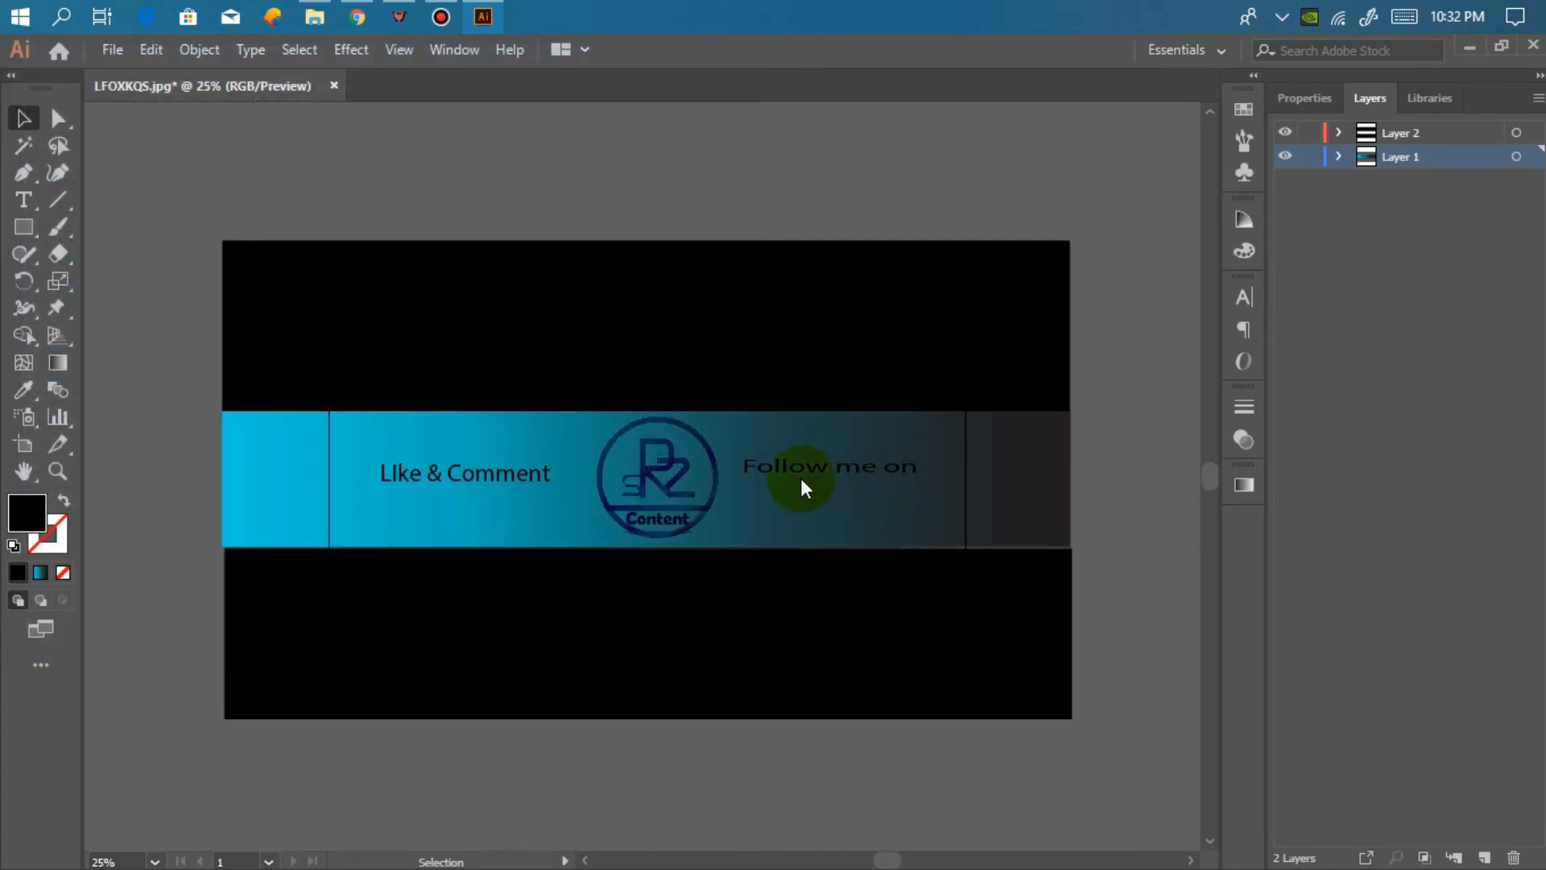
{"action": "left_click_drag", "start_coordinate": [809, 431], "coordinate": [771, 503]}
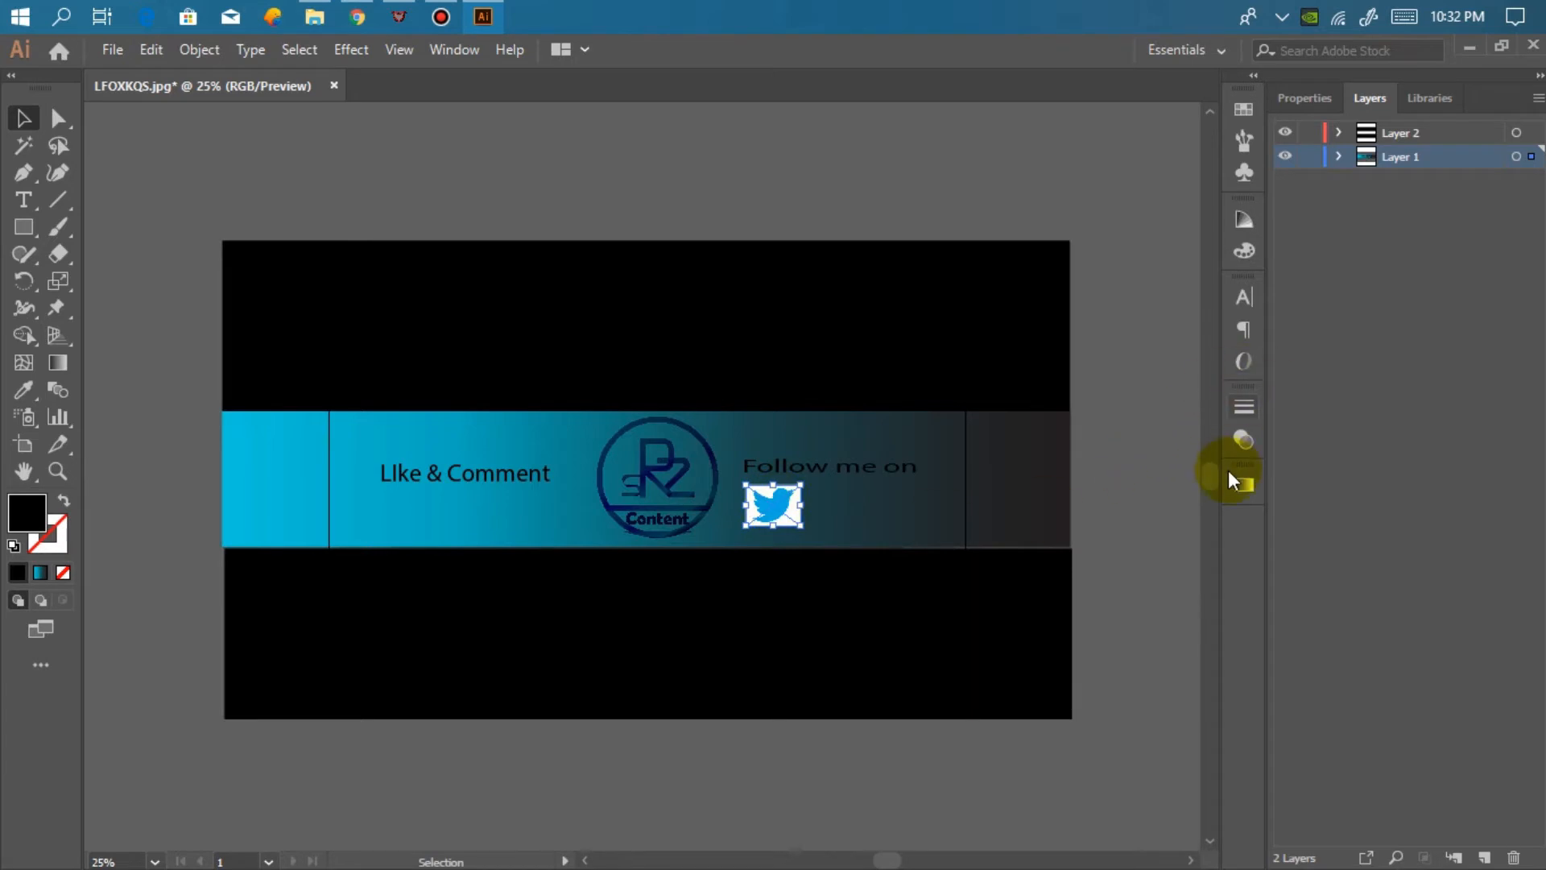
Set the Twitter image's blending mode to Darken
{"action": "left_click", "coordinate": [1245, 406]}
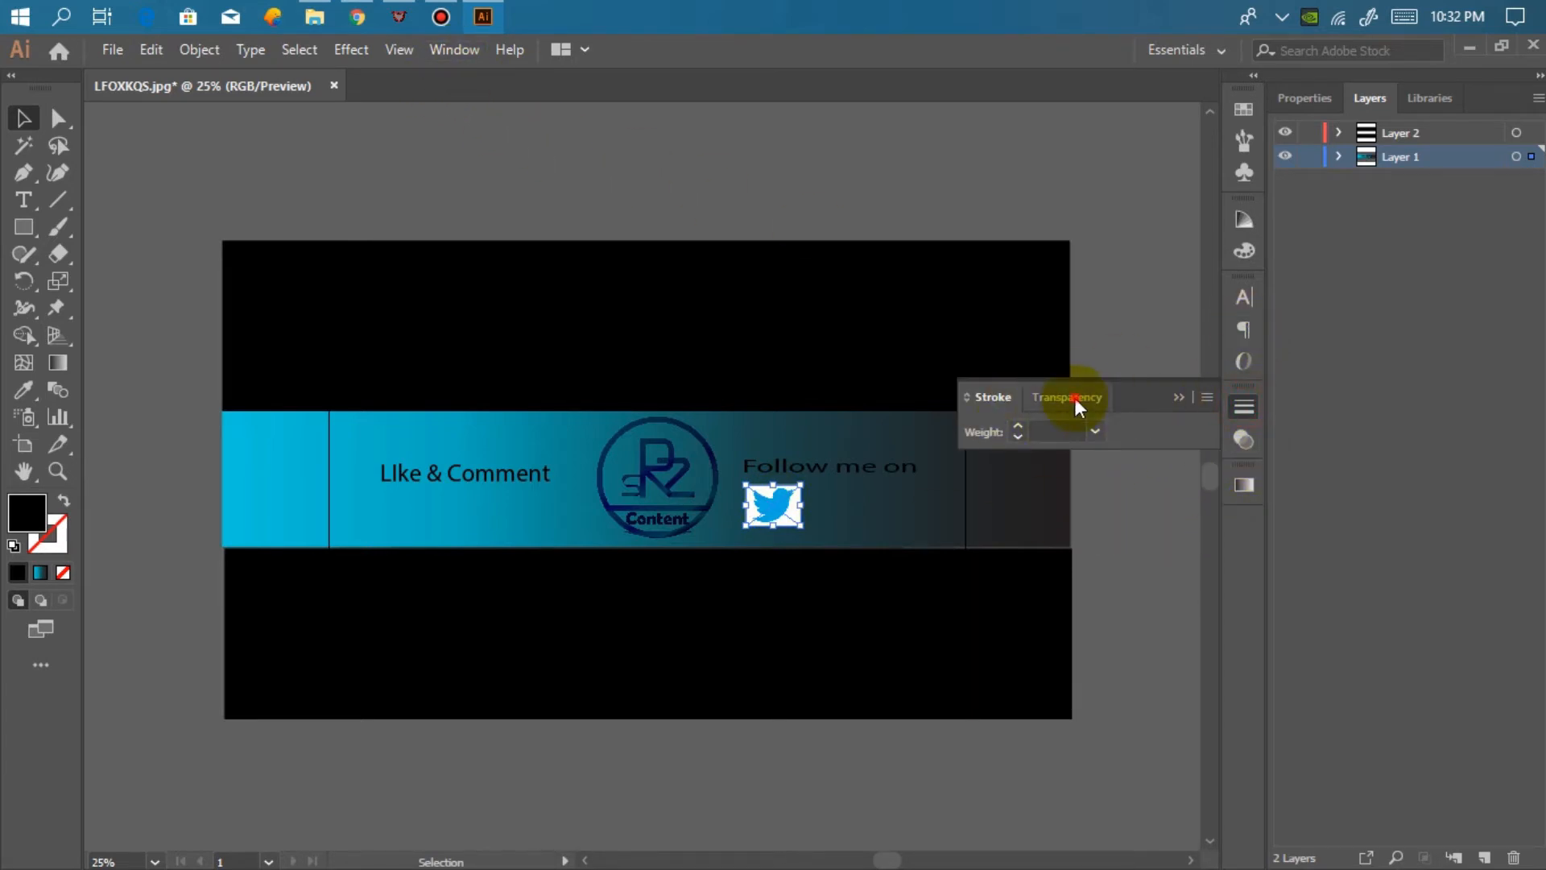
{"action": "left_click", "coordinate": [1069, 397]}
{"action": "left_click", "coordinate": [1059, 433]}
{"action": "left_click", "coordinate": [1027, 488]}
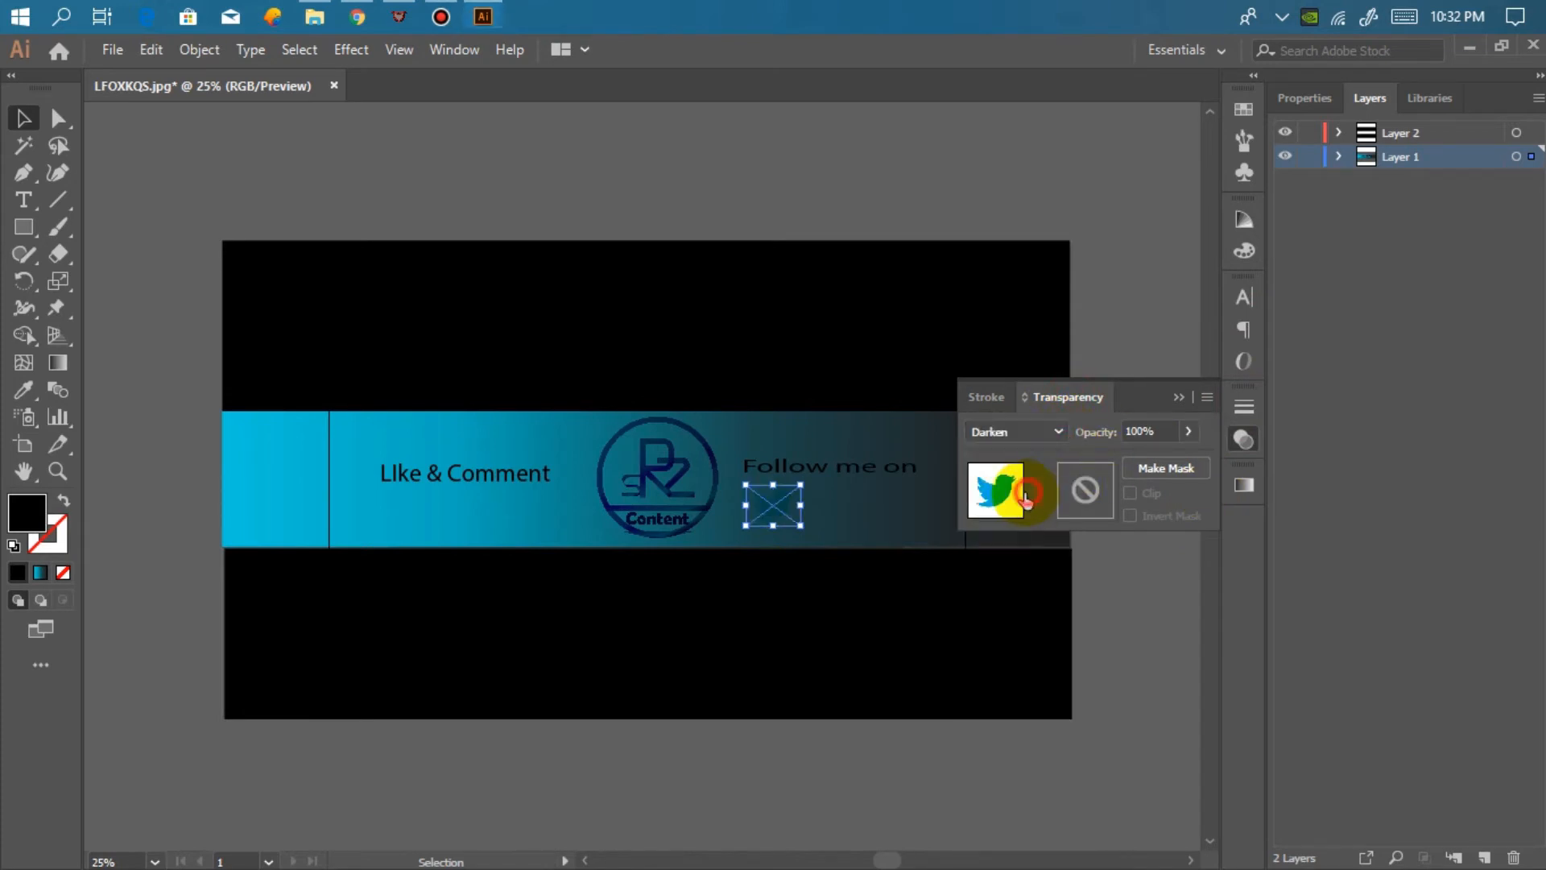
Change the Twitter image's blending mode to Multiply and deselect the image
{"action": "left_click", "coordinate": [1032, 432]}
{"action": "left_click", "coordinate": [1013, 511]}
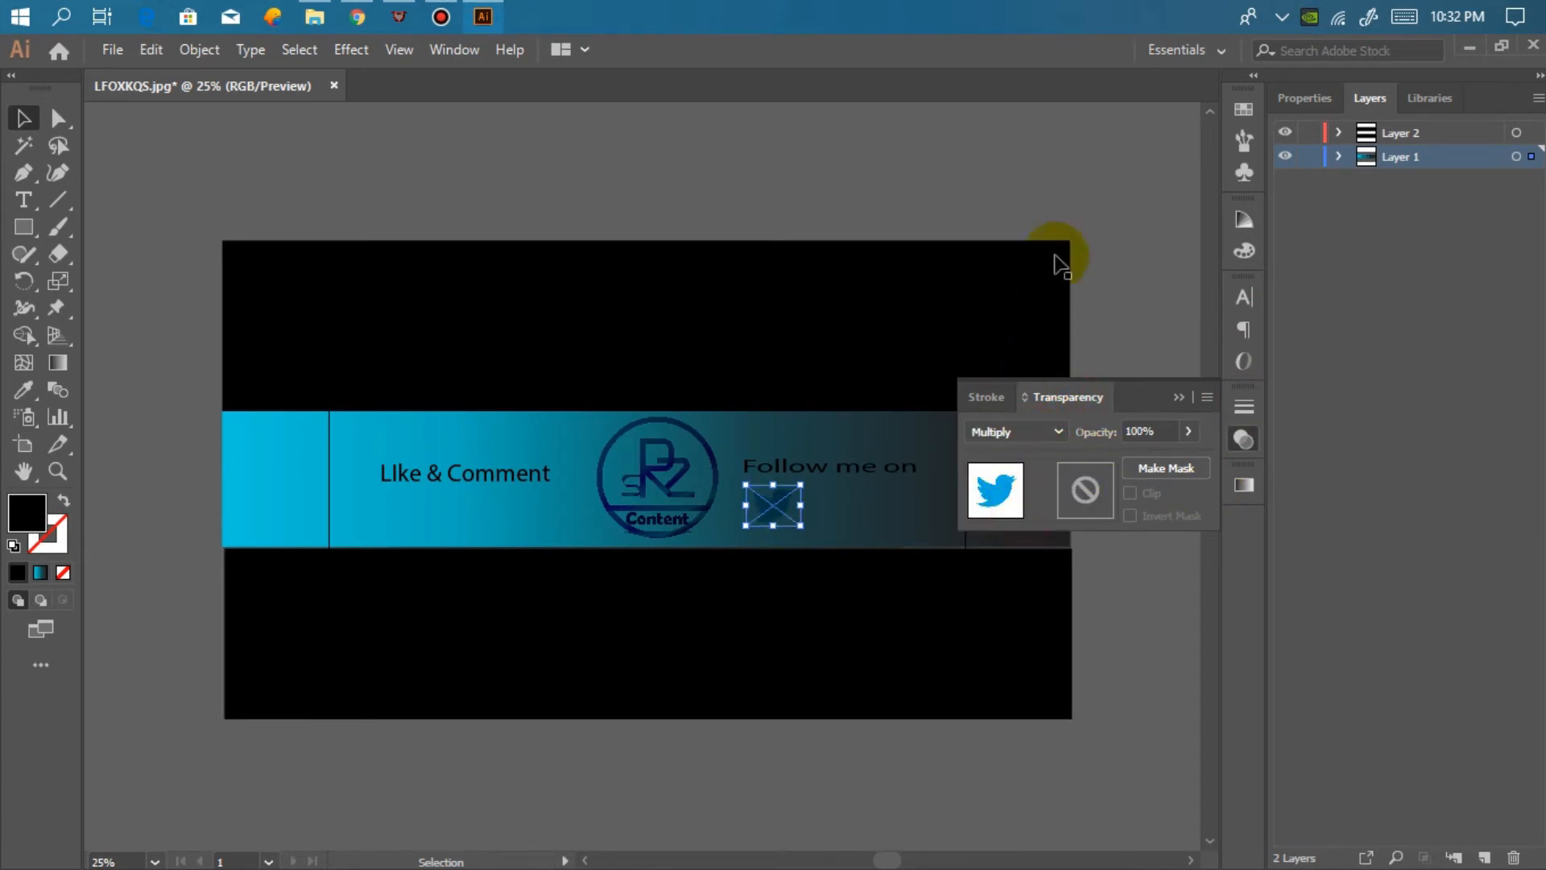
{"action": "left_click", "coordinate": [1081, 198]}
{"action": "left_click", "coordinate": [1176, 396]}
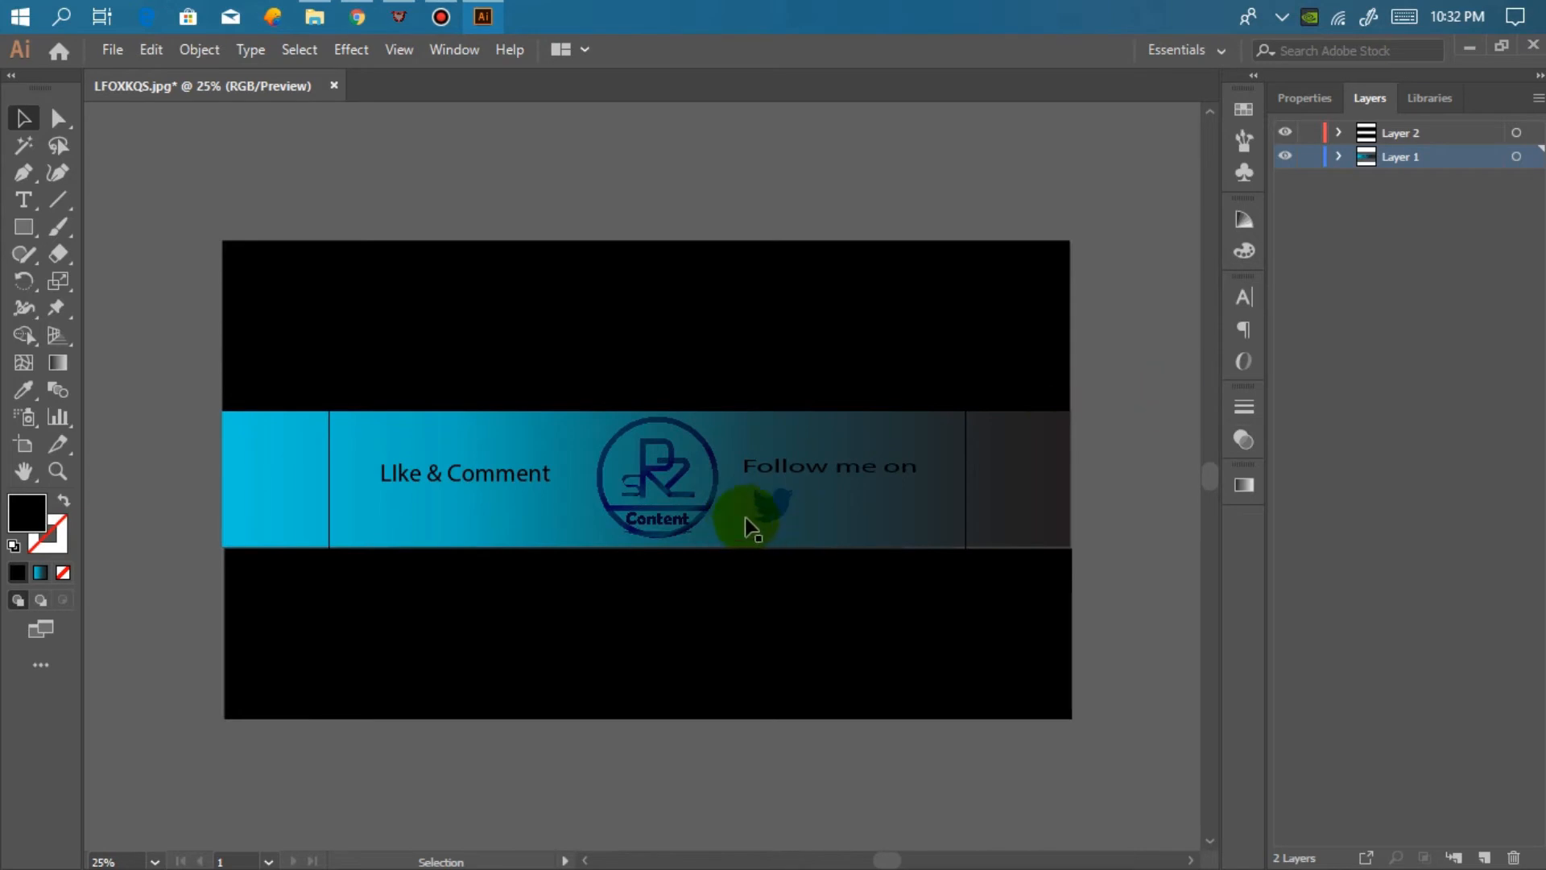
{"action": "left_click", "coordinate": [761, 505]}
{"action": "left_click", "coordinate": [737, 199]}
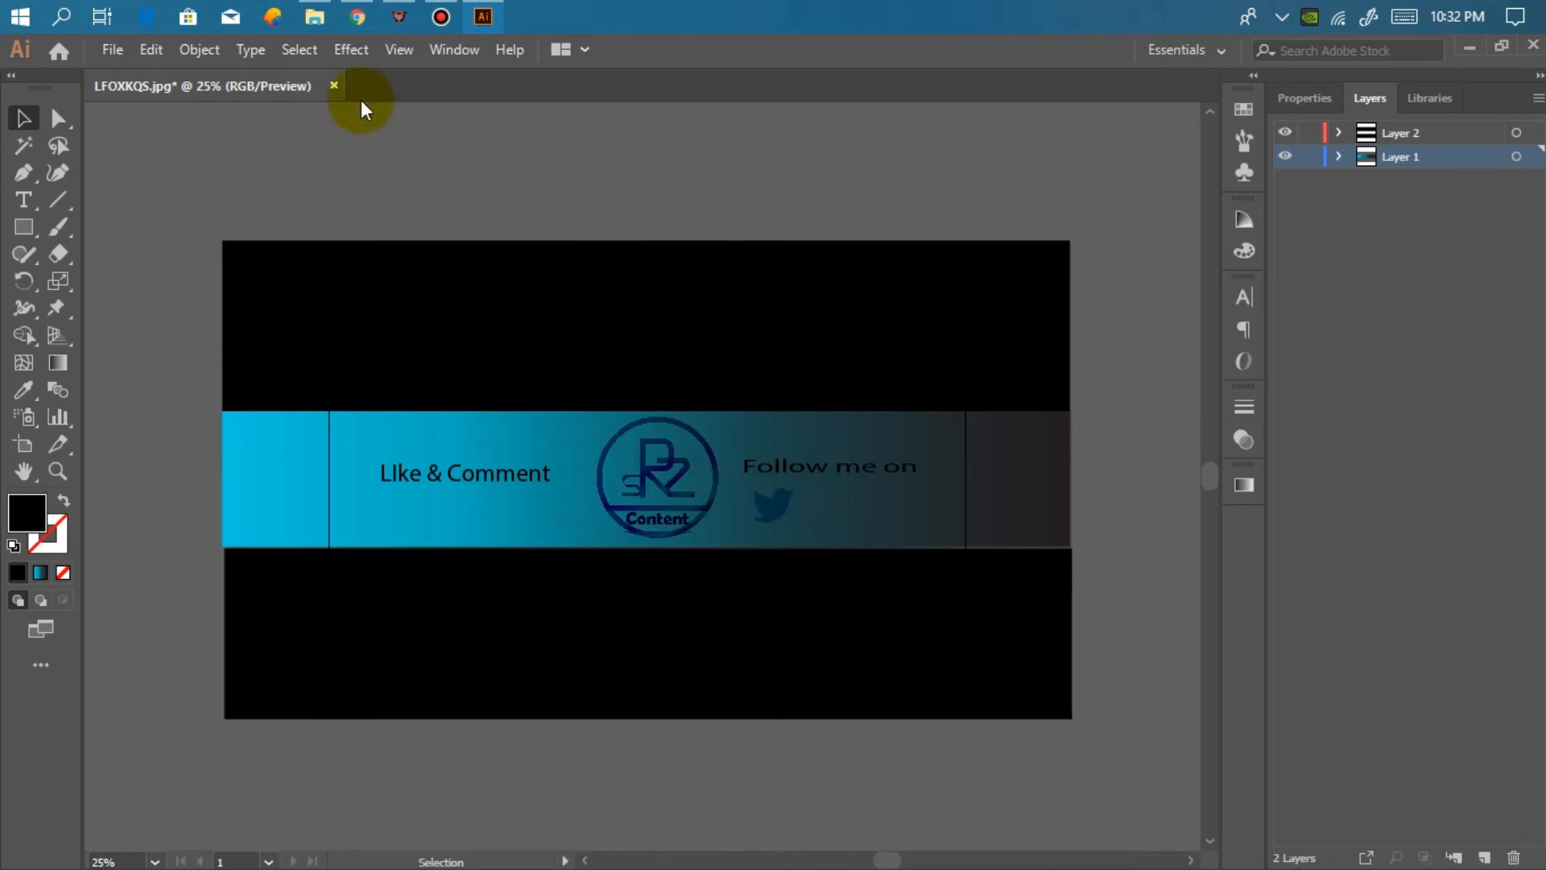
Place the linked Facebook image "download" from the Camera Roll folder as a small icon beside the Twitter icon under "Follow me on"
{"action": "left_click", "coordinate": [93, 53]}
{"action": "left_click", "coordinate": [242, 415]}
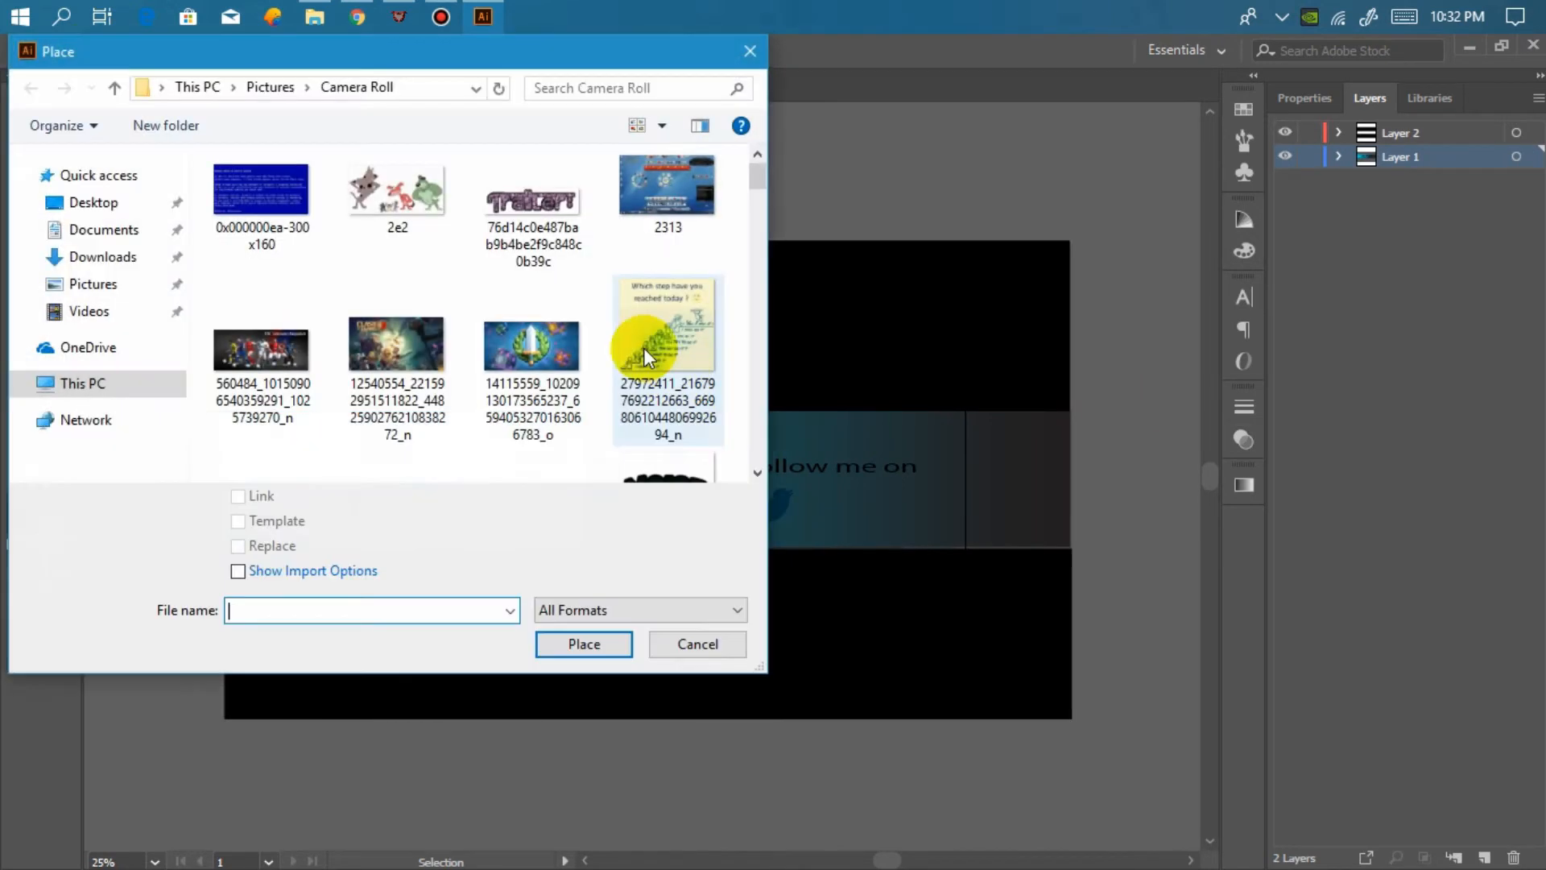
{"action": "scroll", "coordinate": [452, 364], "scroll_direction": "down", "scroll_amount": 10}
{"action": "scroll", "coordinate": [459, 398], "scroll_direction": "down", "scroll_amount": 1}
{"action": "left_click", "coordinate": [270, 316]}
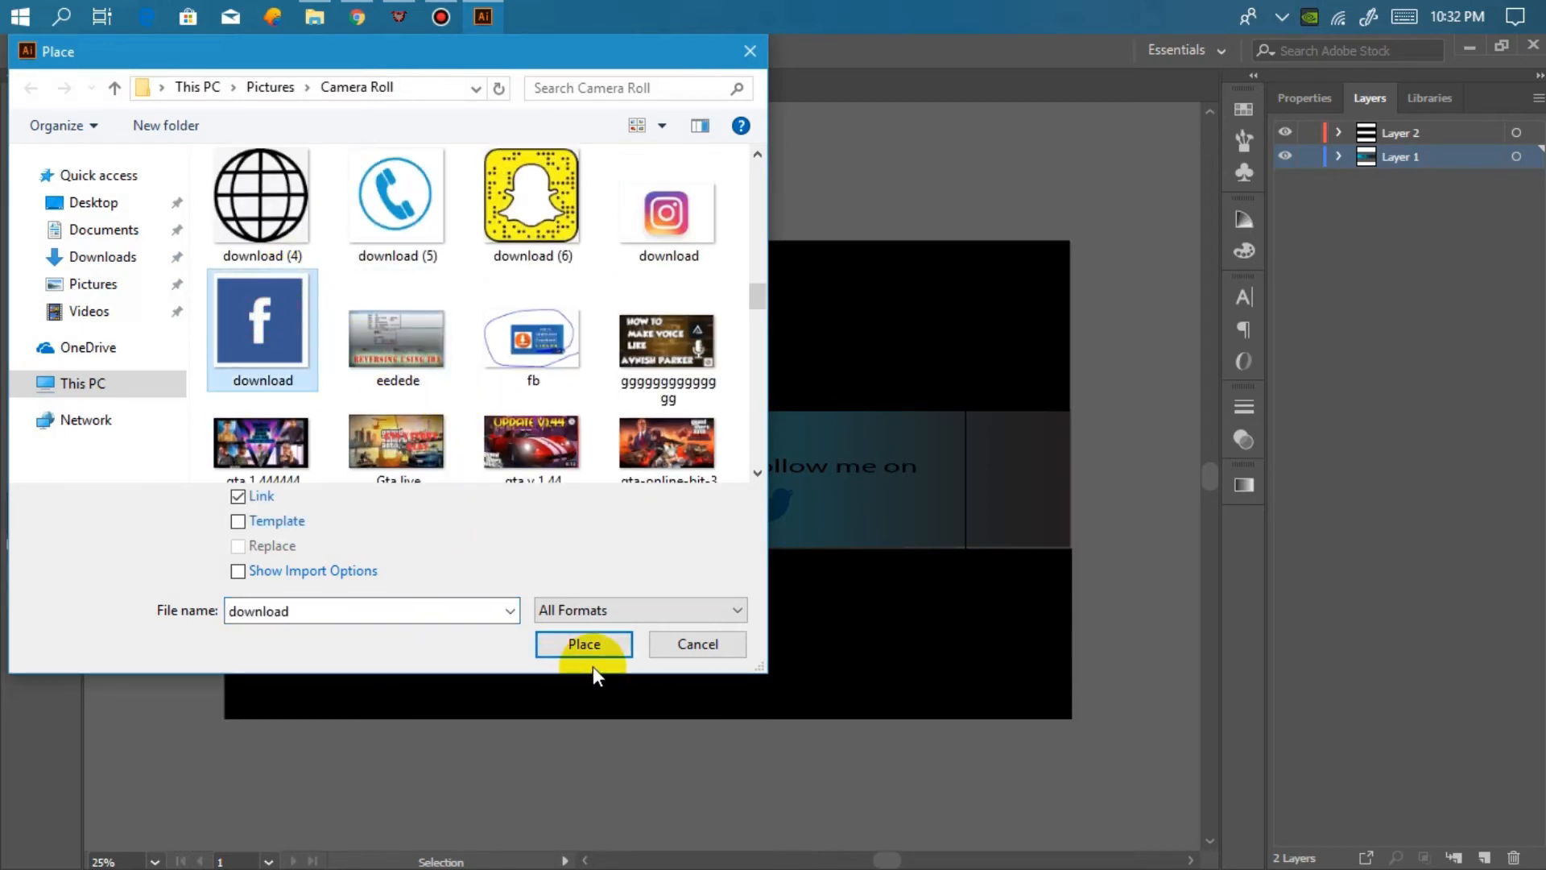
{"action": "left_click", "coordinate": [590, 652]}
{"action": "left_click_drag", "start_coordinate": [796, 415], "coordinate": [838, 512]}
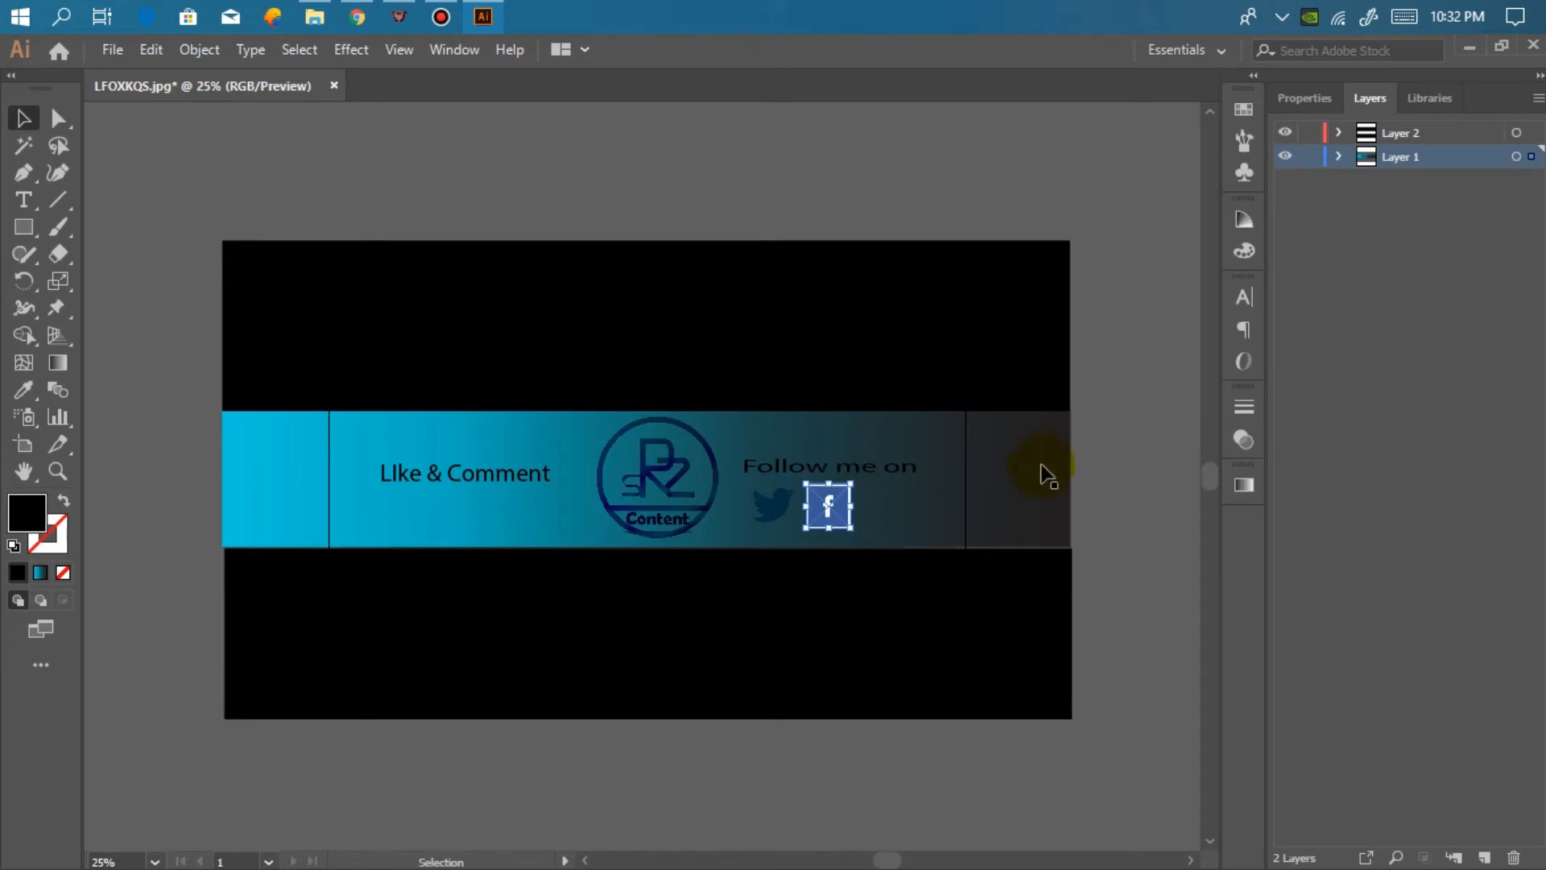
Set the Facebook image's blending mode to Multiply and deselect it
{"action": "left_click", "coordinate": [1243, 404]}
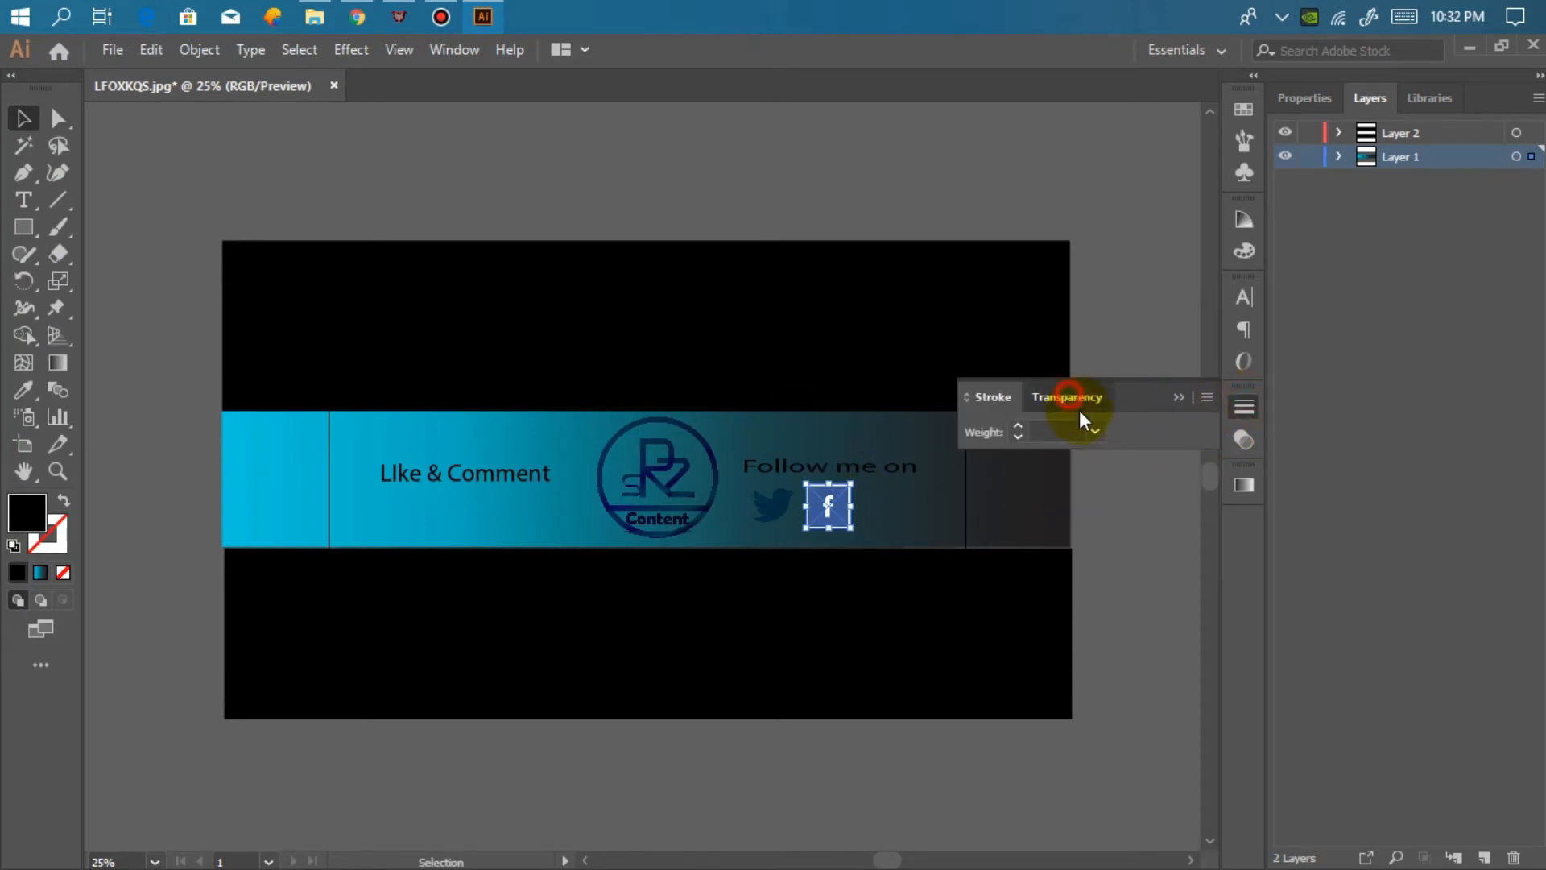
{"action": "left_click", "coordinate": [1069, 397]}
{"action": "left_click", "coordinate": [1048, 432]}
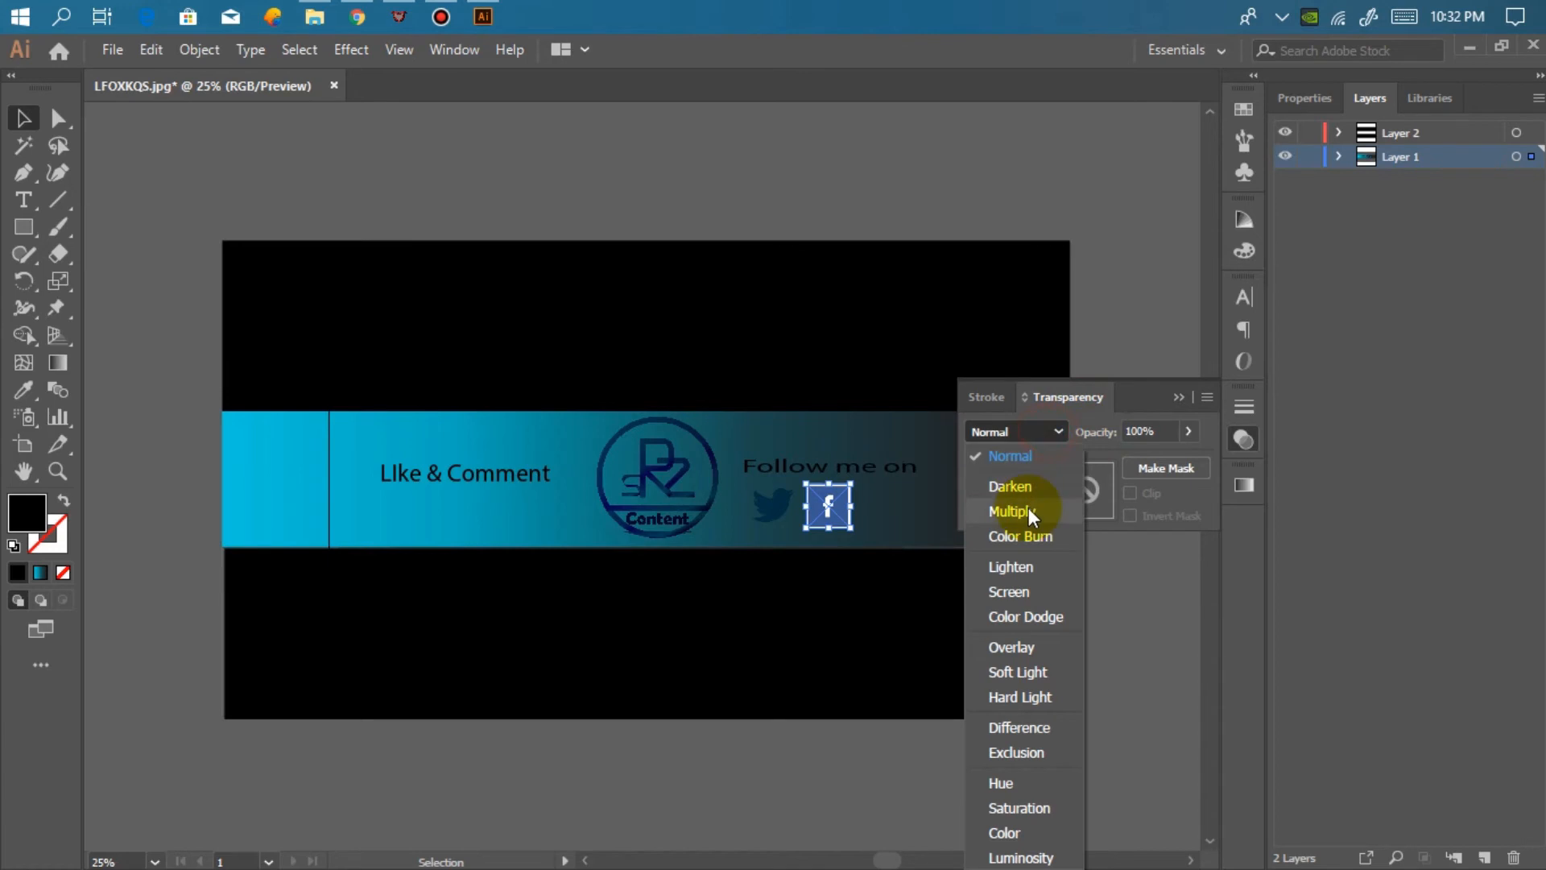
{"action": "left_click", "coordinate": [1031, 135]}
{"action": "left_click", "coordinate": [1172, 395]}
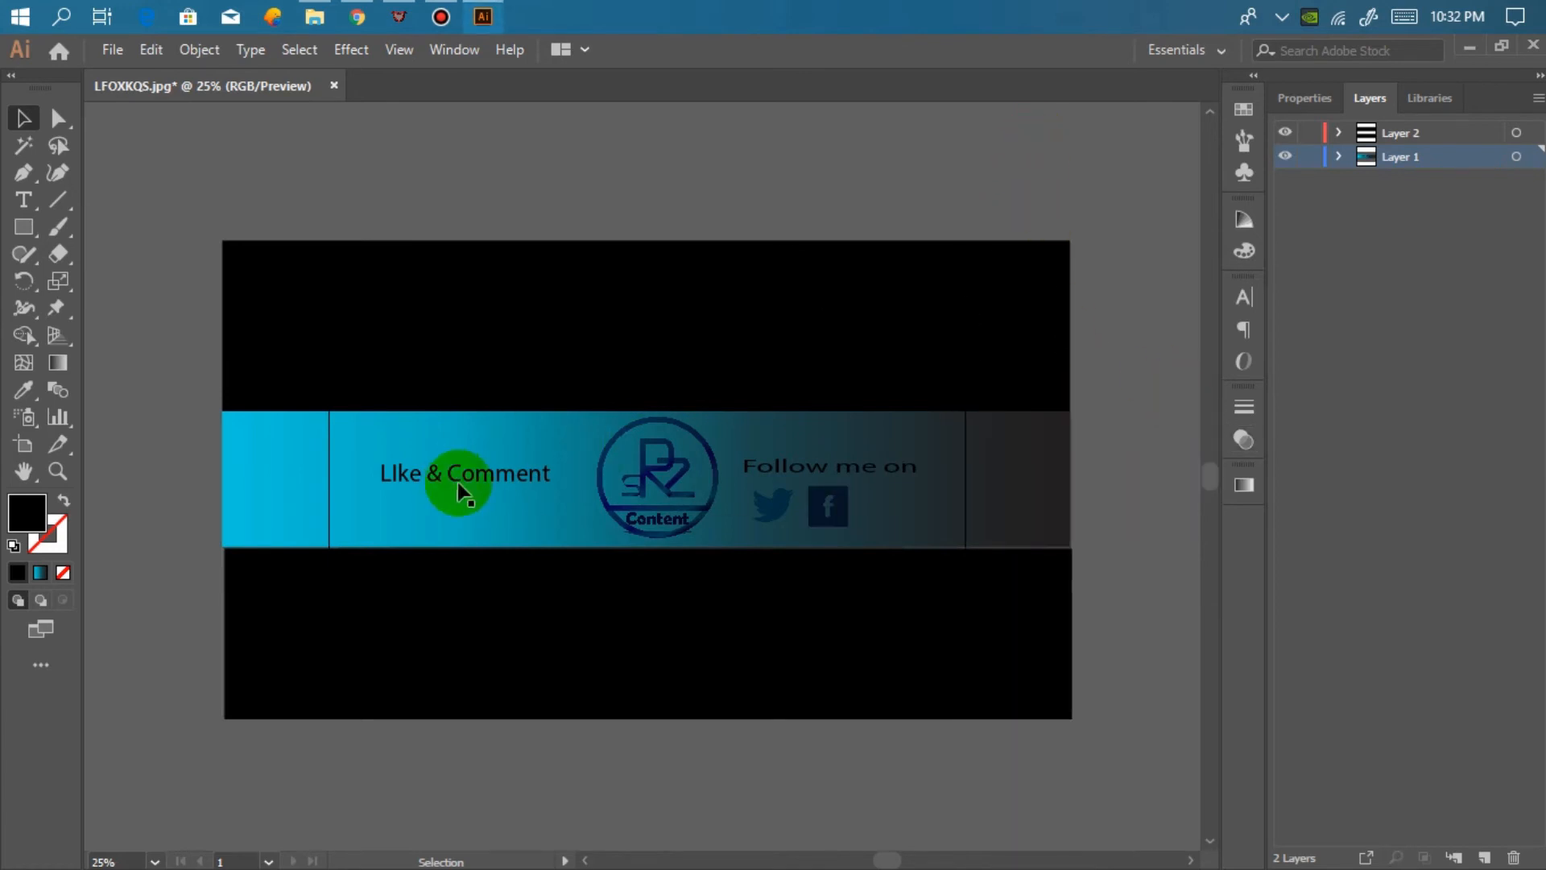
Export the banner to the Downloads folder as the JPEG "LFOXKQS", using RGB colour, 300 ppi resolution and a reduced quality setting
{"action": "left_click", "coordinate": [111, 50]}
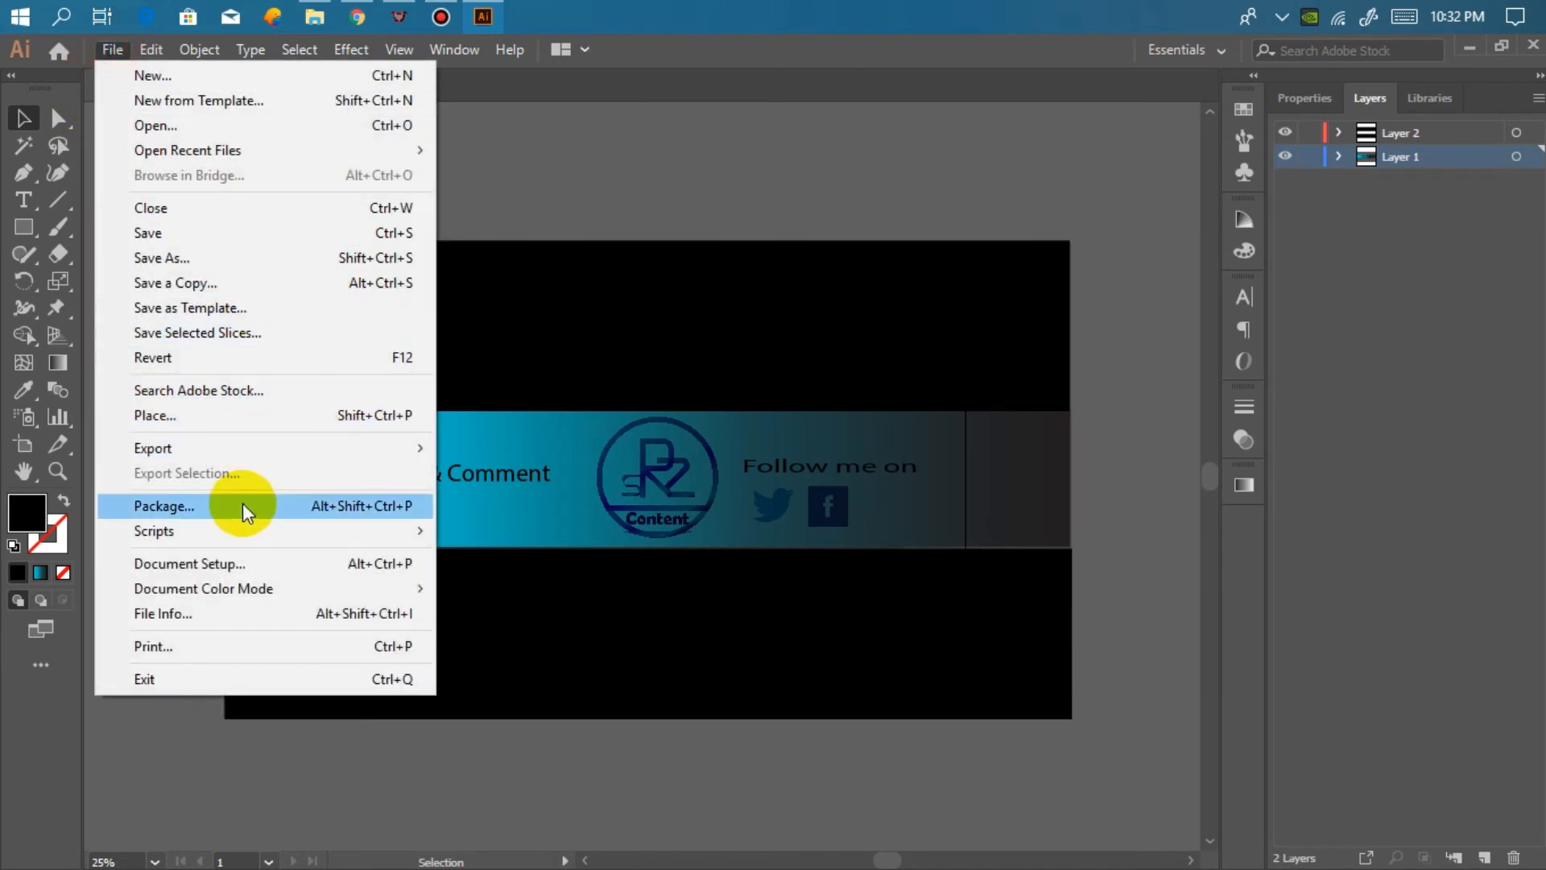
{"action": "left_click", "coordinate": [246, 454]}
{"action": "left_click", "coordinate": [552, 473]}
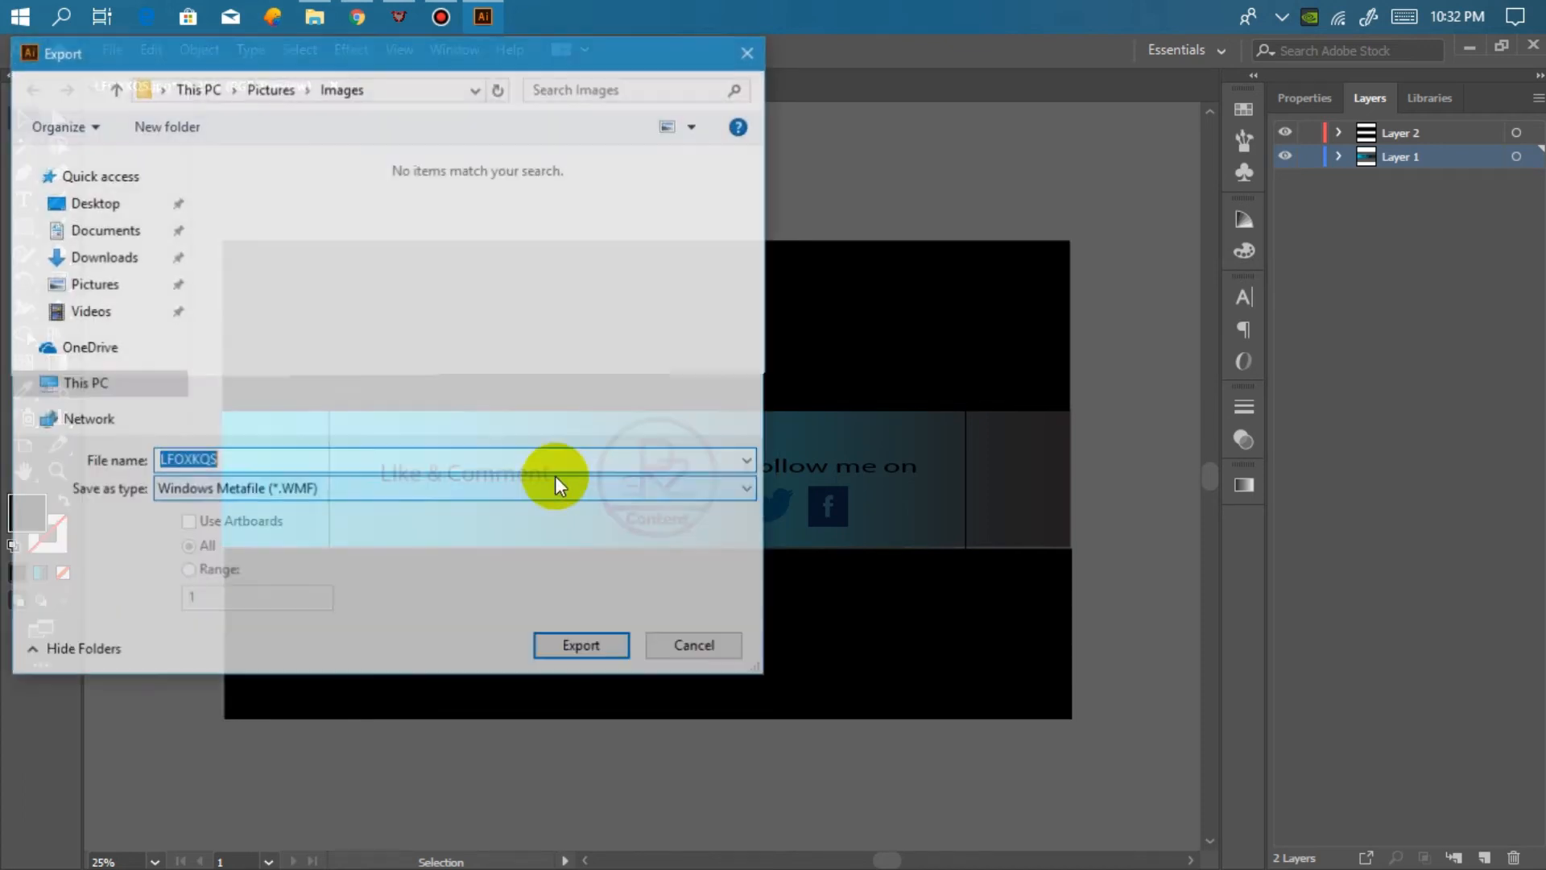
{"action": "left_click", "coordinate": [120, 257]}
{"action": "left_click", "coordinate": [373, 490]}
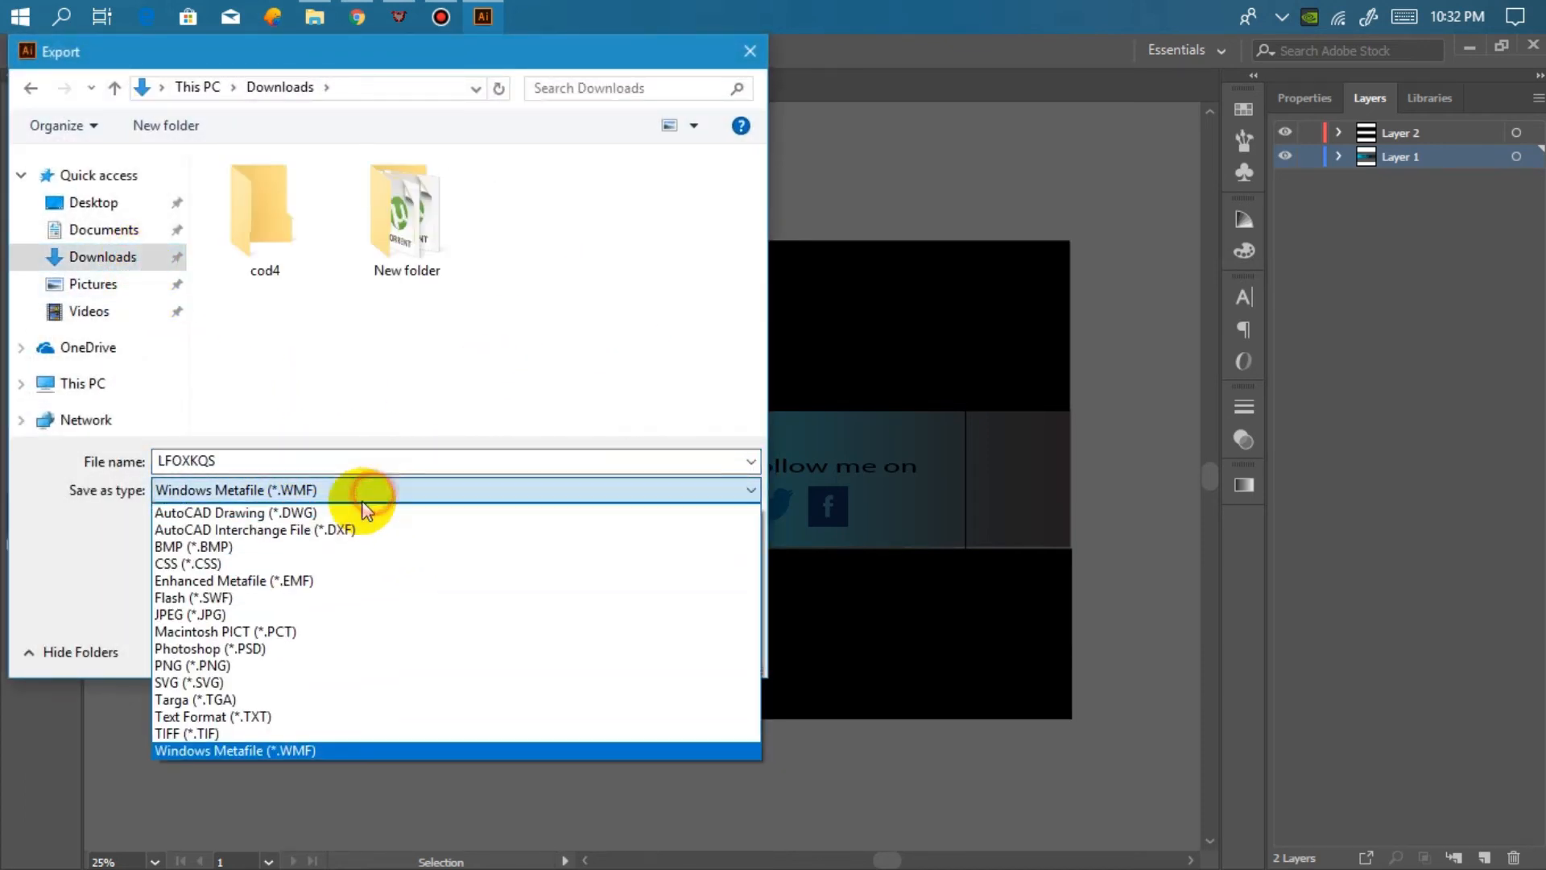
{"action": "left_click", "coordinate": [309, 616]}
{"action": "left_click", "coordinate": [587, 645]}
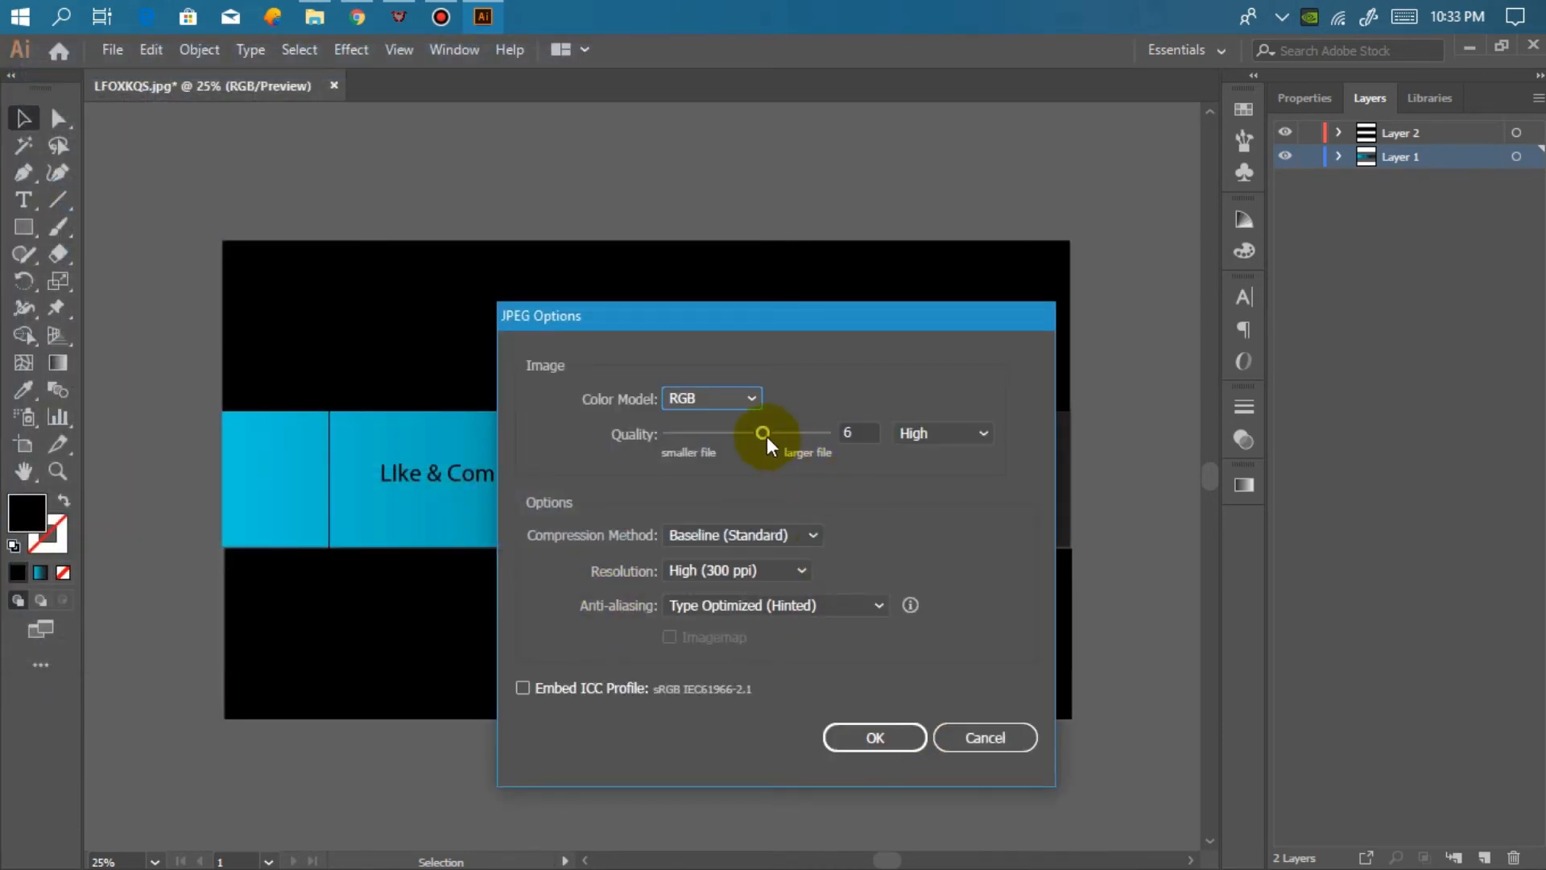
{"action": "left_click_drag", "start_coordinate": [763, 433], "coordinate": [742, 433]}
{"action": "left_click", "coordinate": [874, 735]}
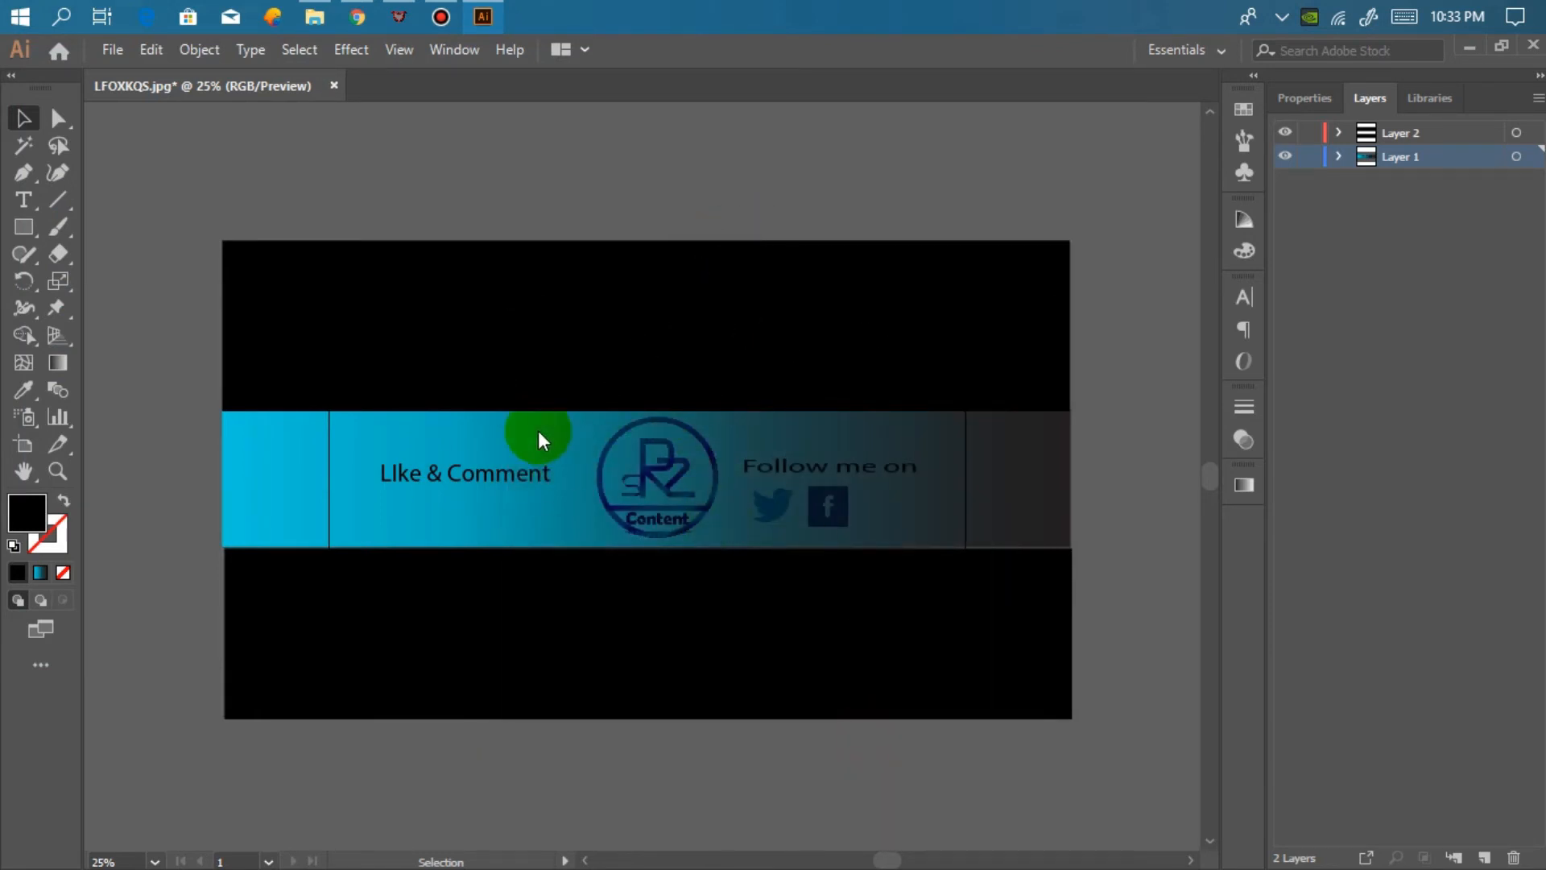
{"action": "left_click", "coordinate": [1532, 47]}
{"action": "left_click", "coordinate": [908, 494]}
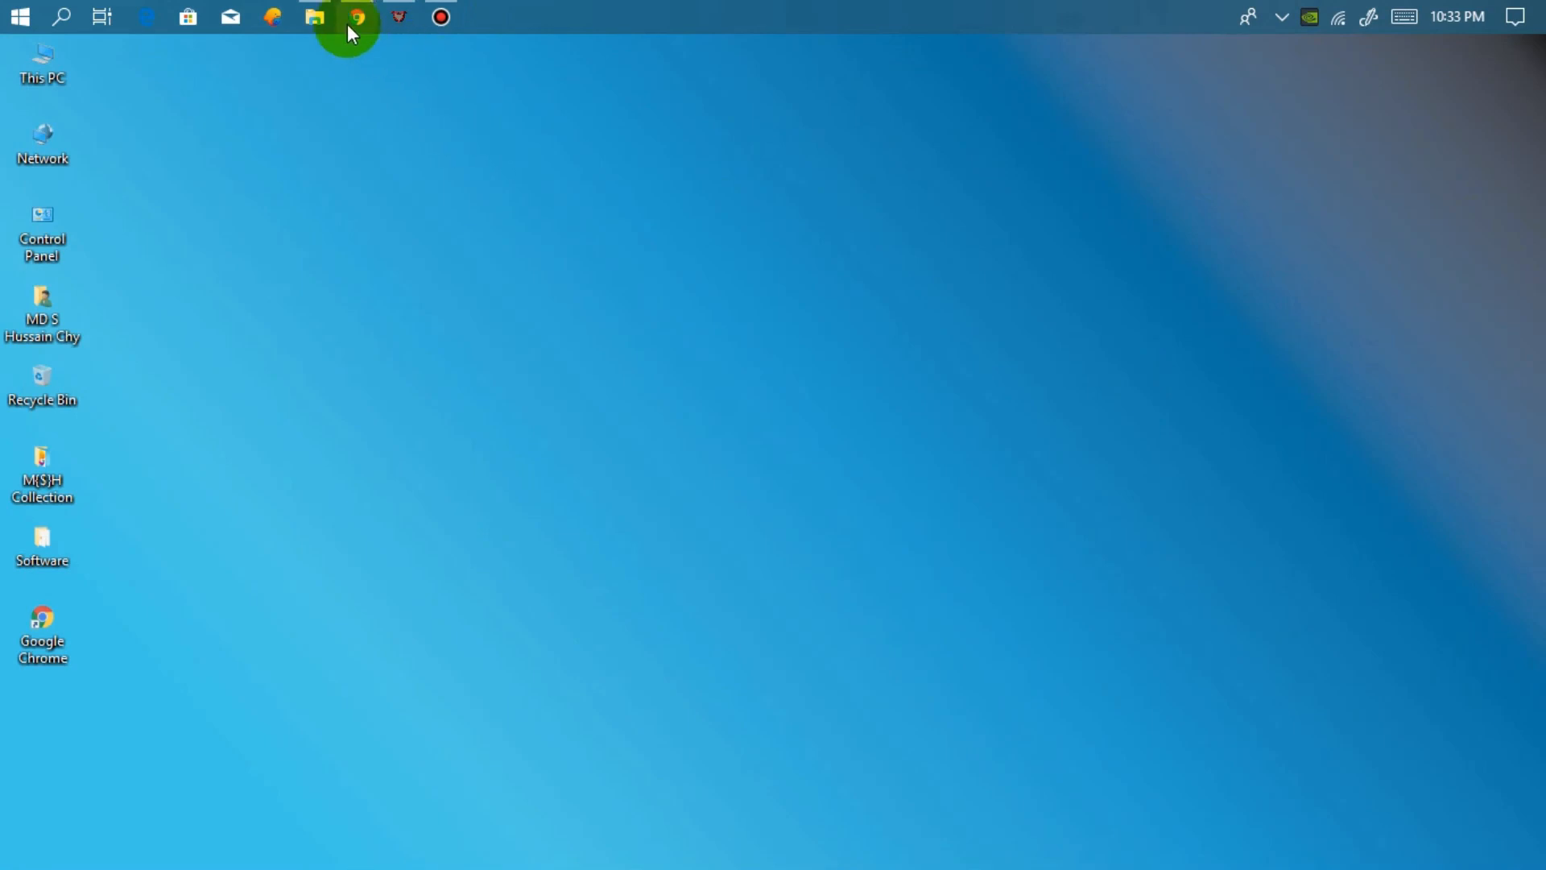
{"action": "left_click", "coordinate": [347, 25]}
{"action": "type", "text": "ww"}
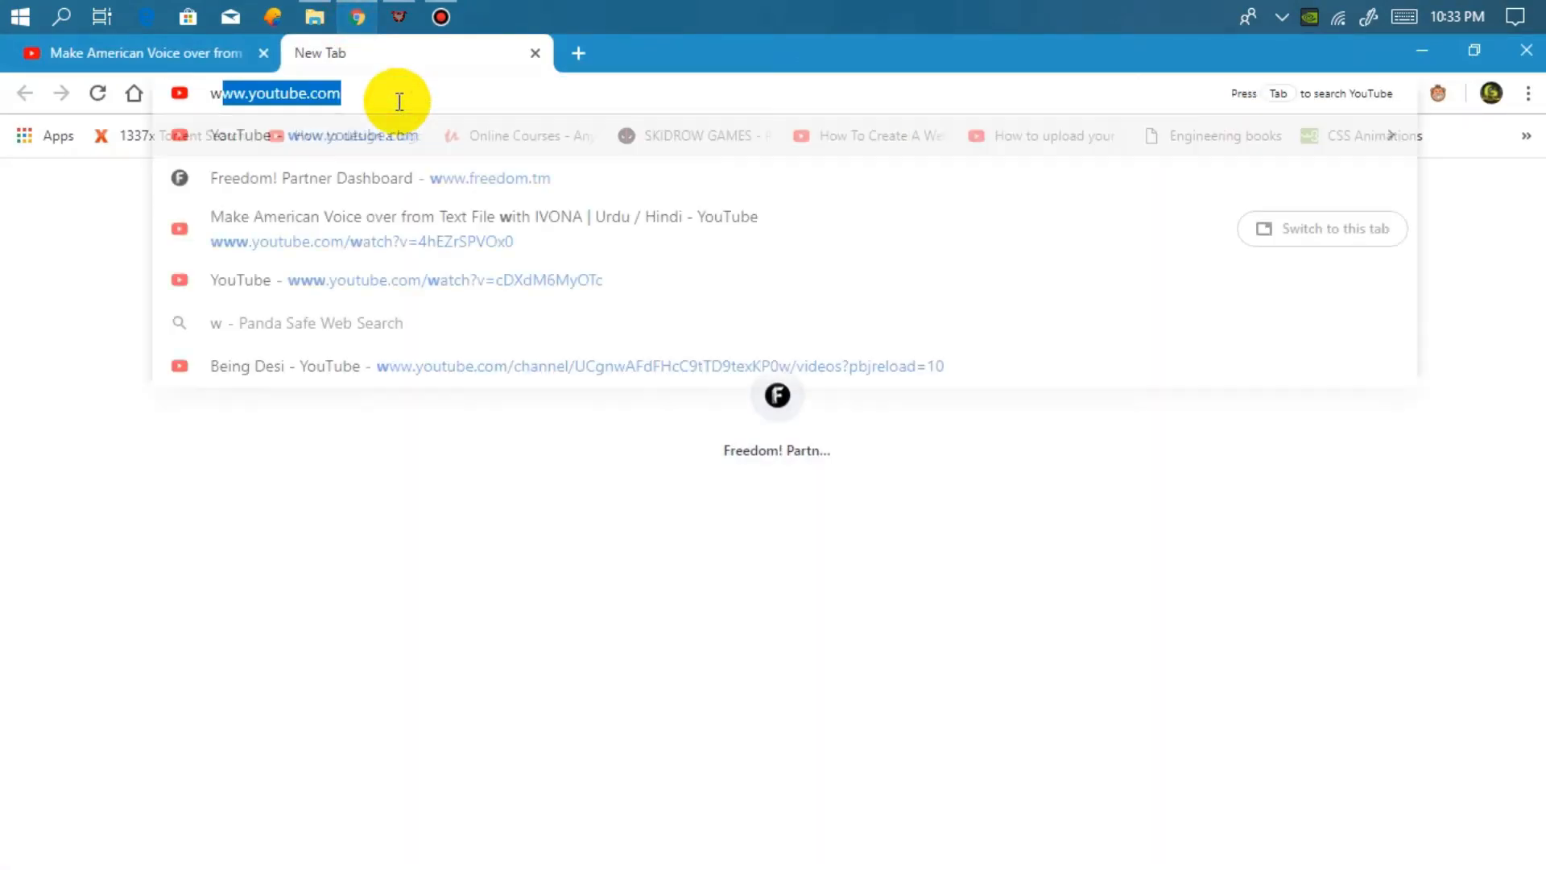
{"action": "key", "text": "Return"}
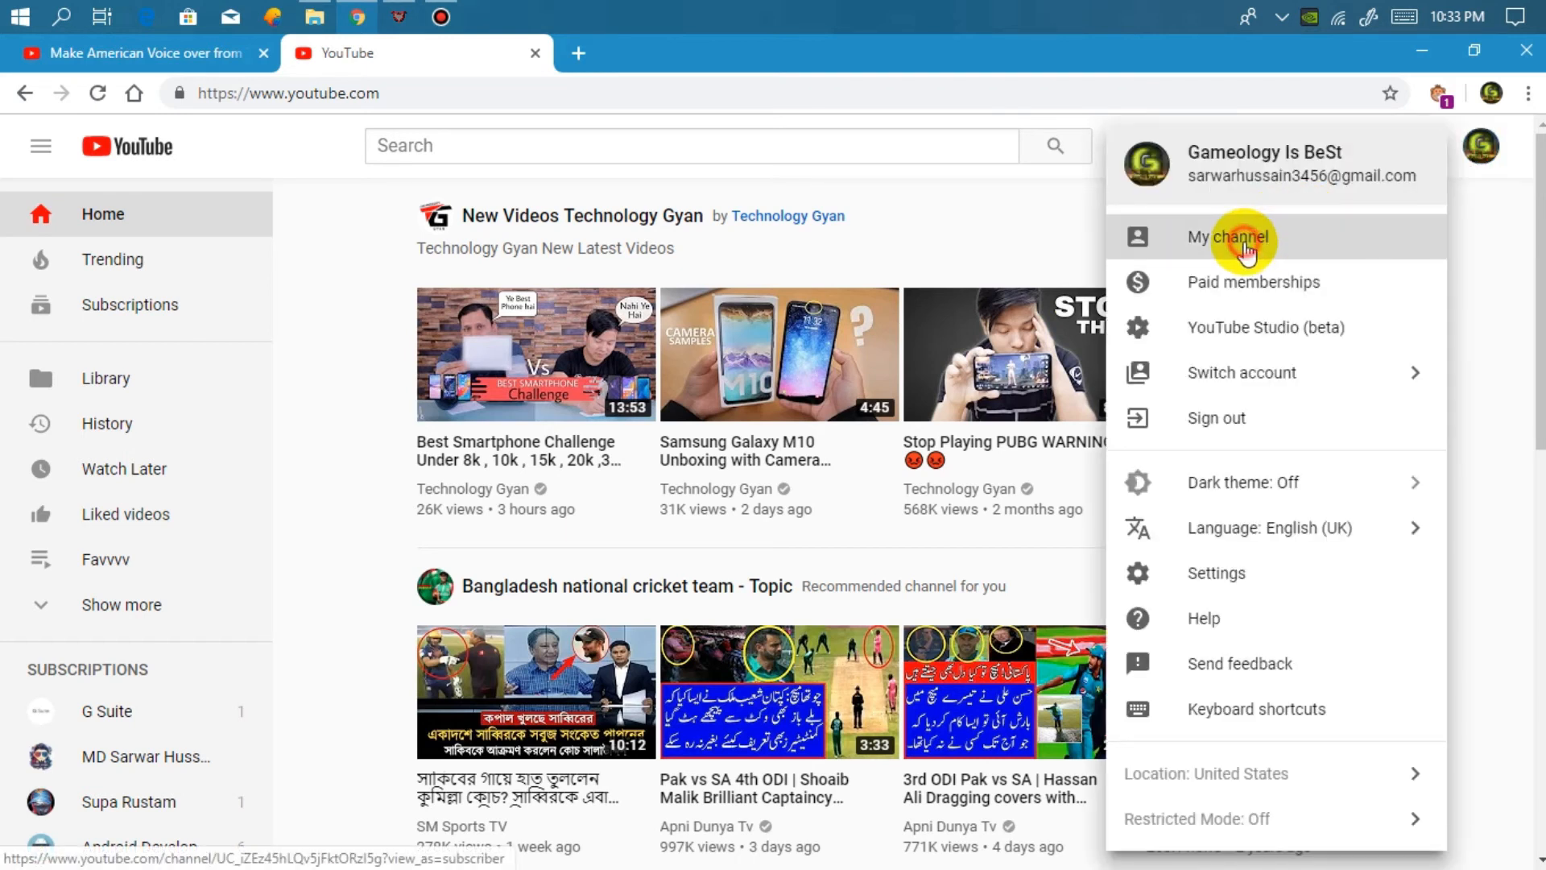
{"action": "left_click", "coordinate": [1246, 240]}
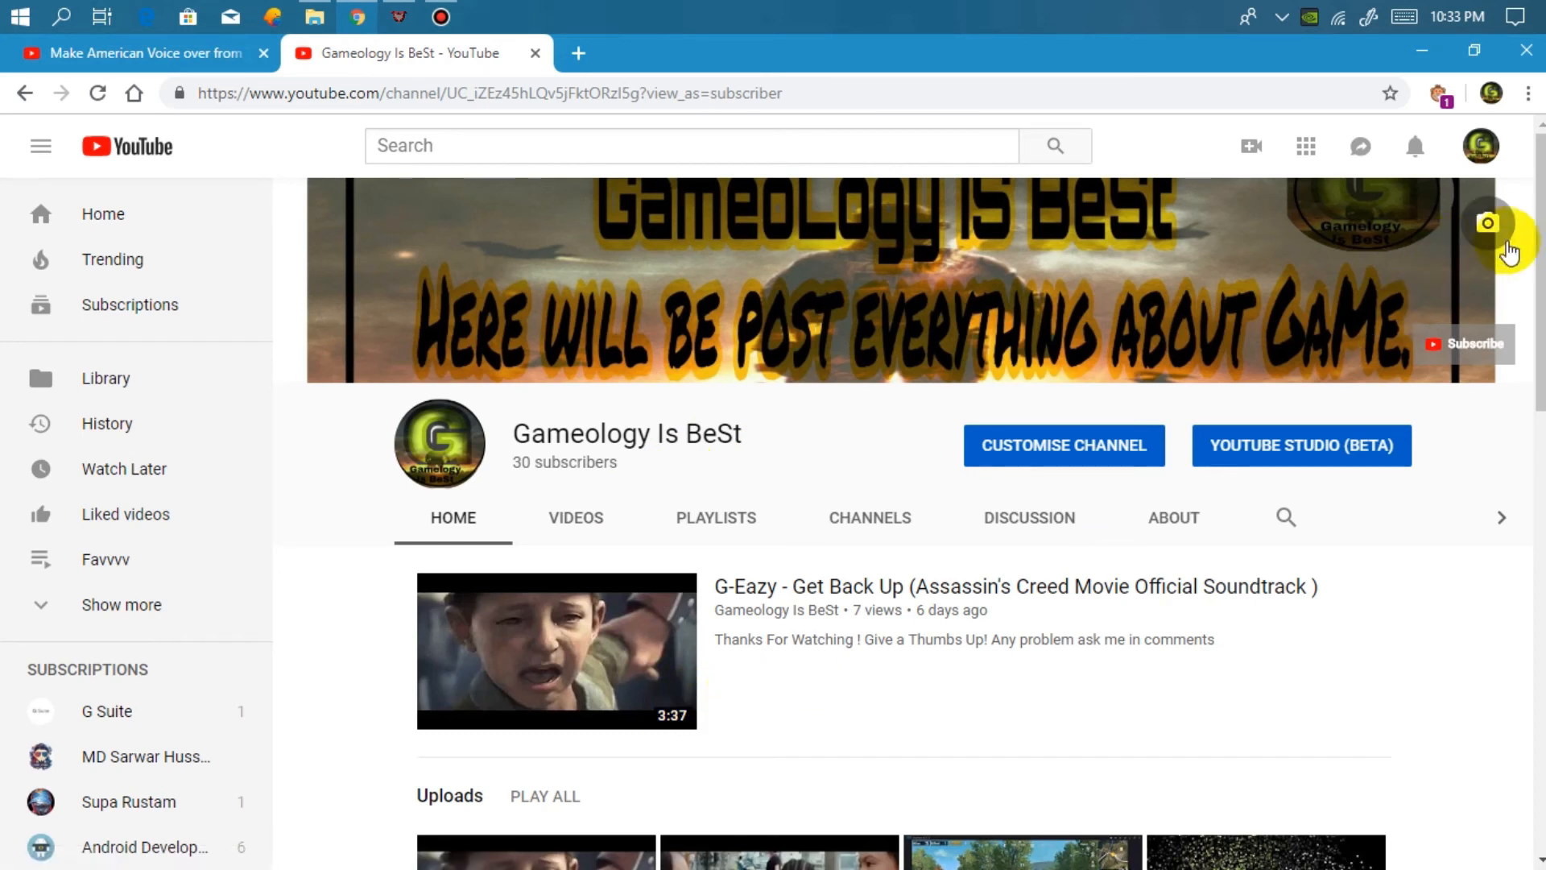
Upload the LFOXKQS image from the Downloads folder as the new channel art
{"action": "left_click", "coordinate": [1487, 224]}
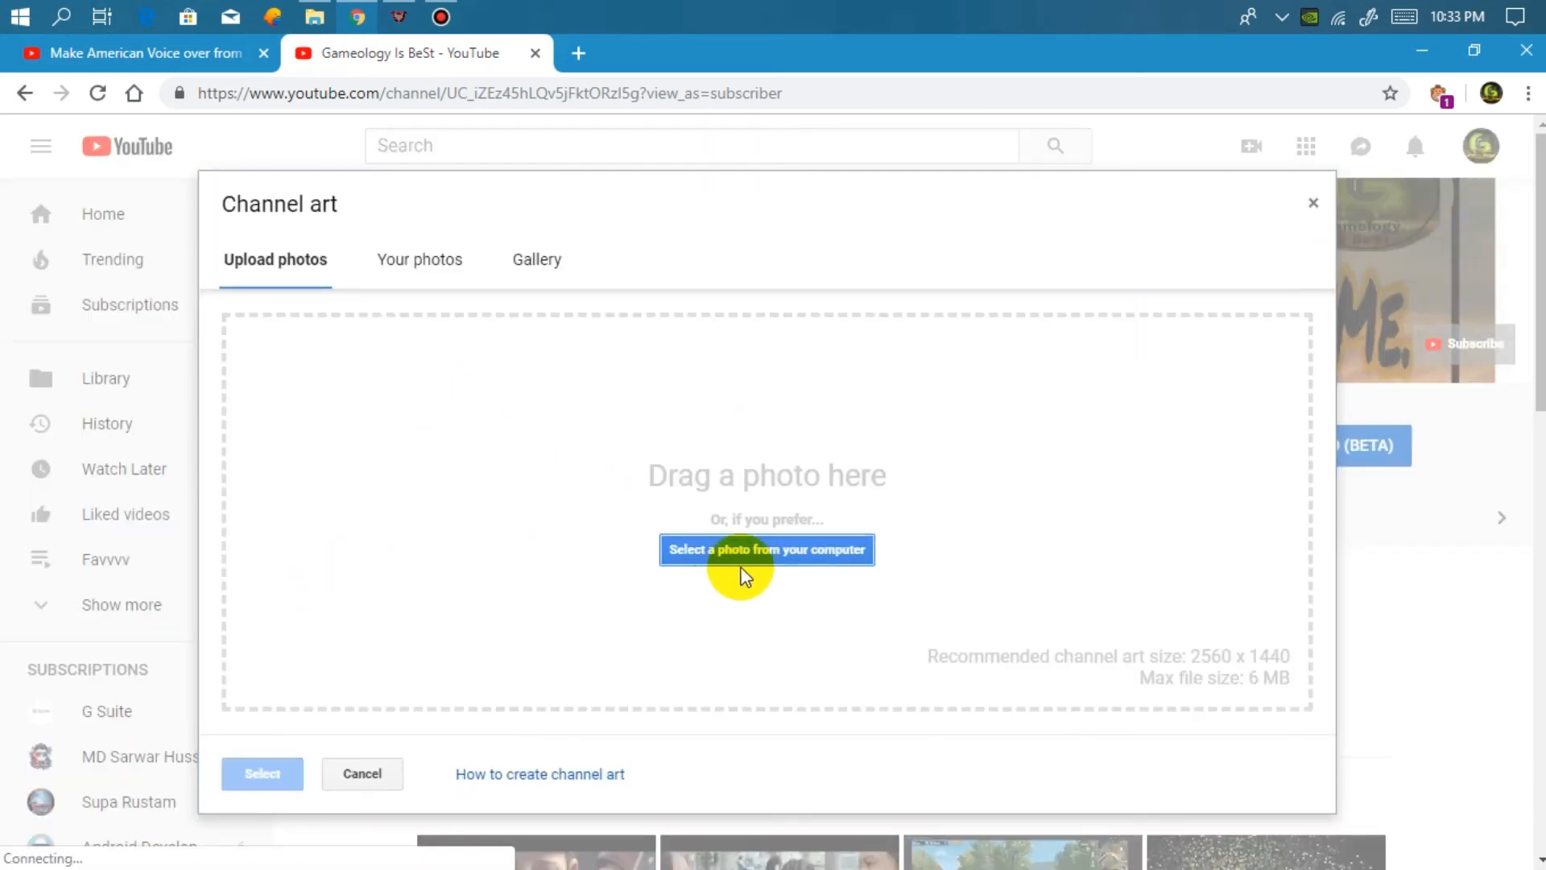
{"action": "left_click", "coordinate": [728, 556]}
{"action": "left_click", "coordinate": [98, 256]}
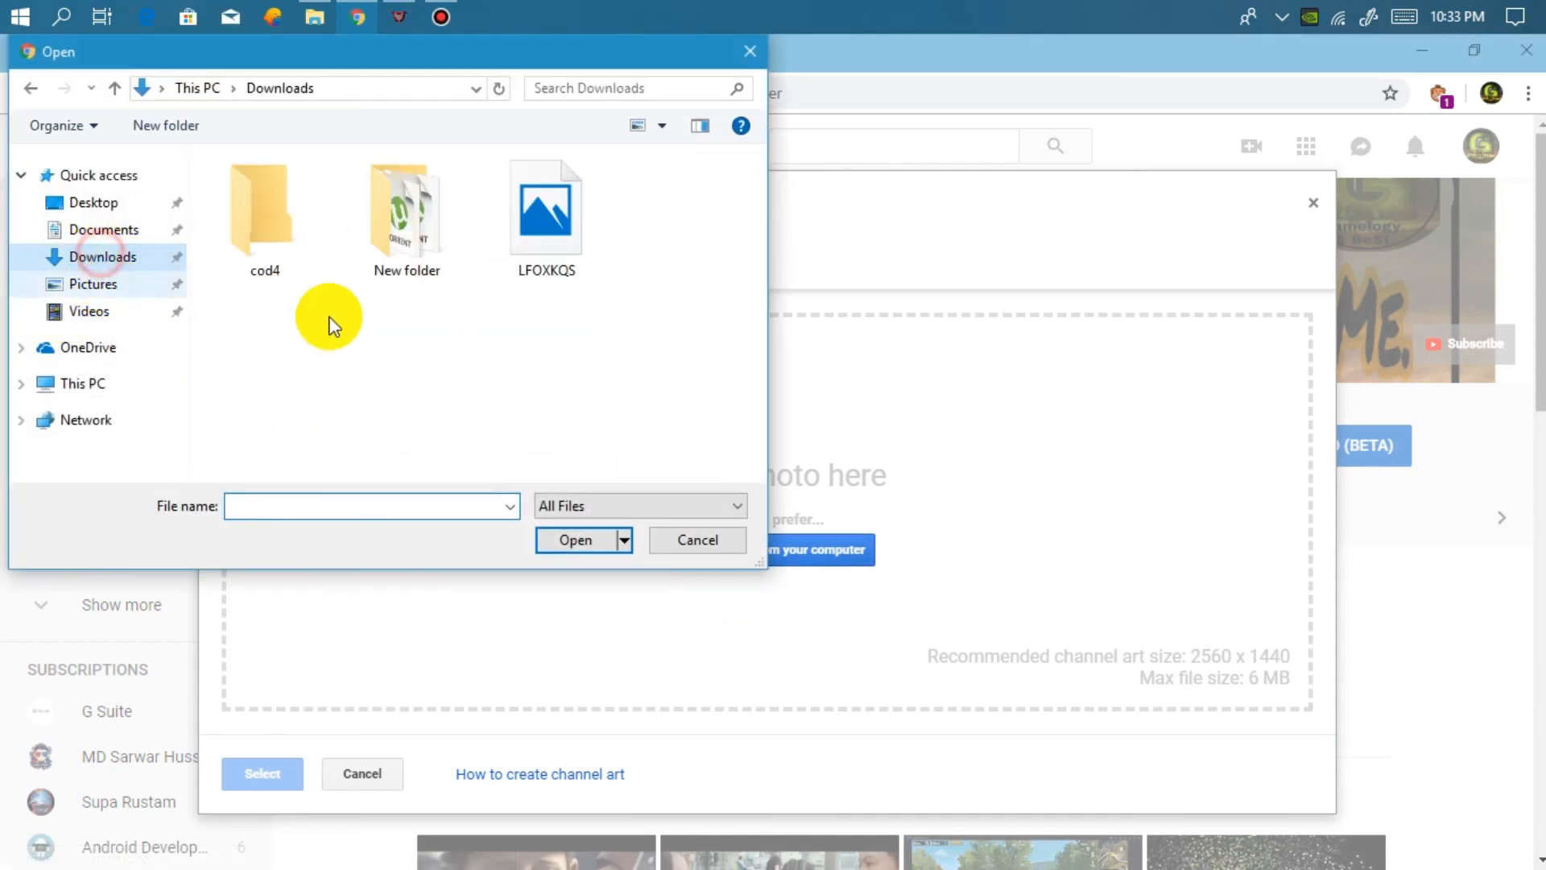
{"action": "left_click", "coordinate": [545, 234]}
{"action": "left_click", "coordinate": [569, 541]}
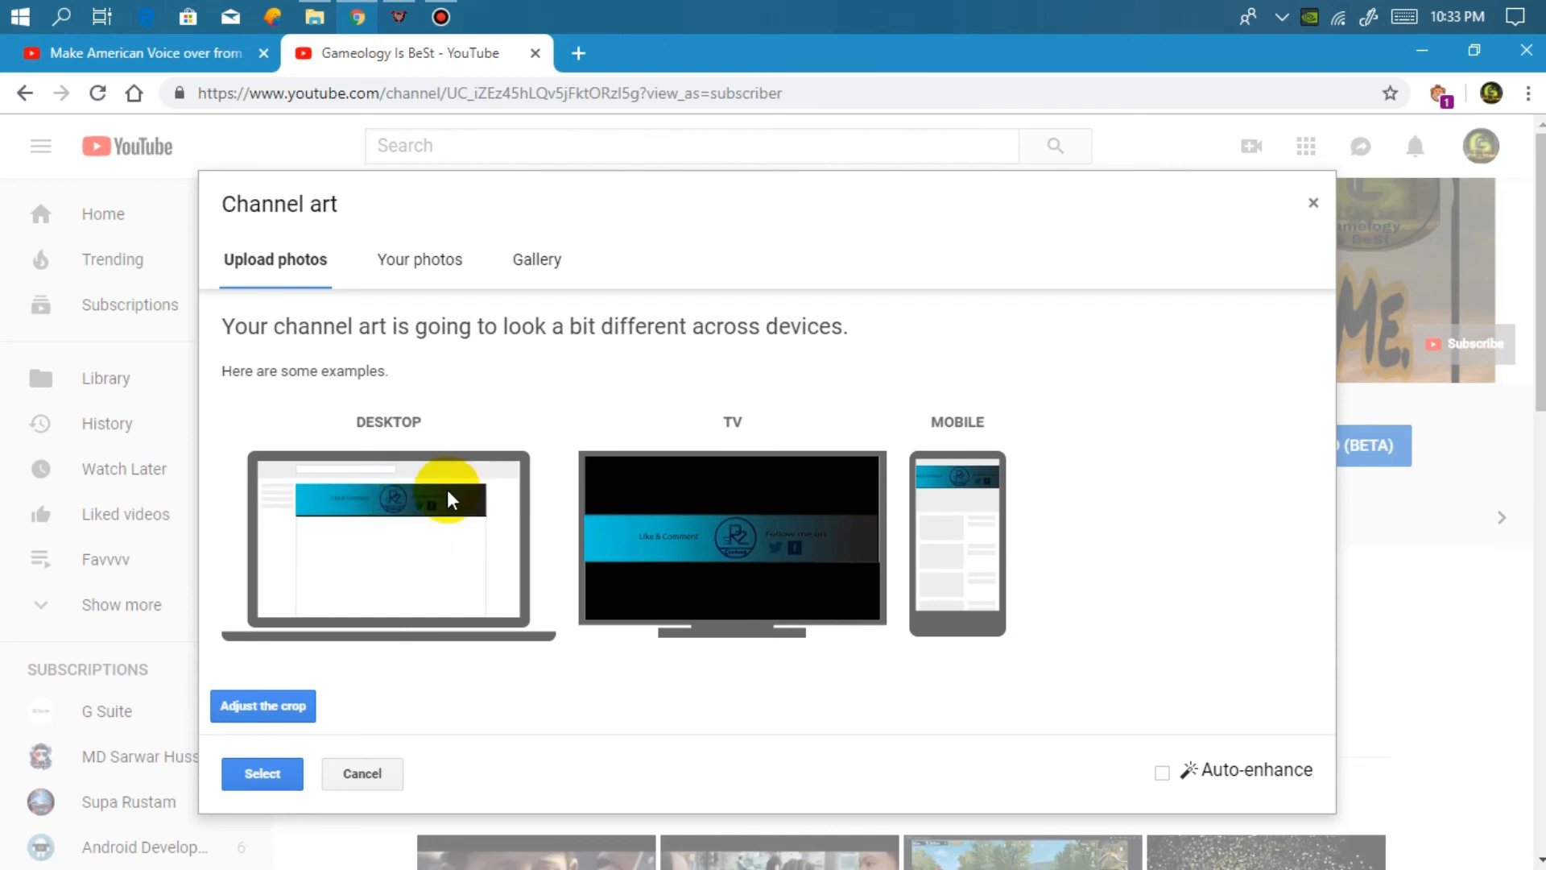
{"action": "left_click", "coordinate": [441, 17]}
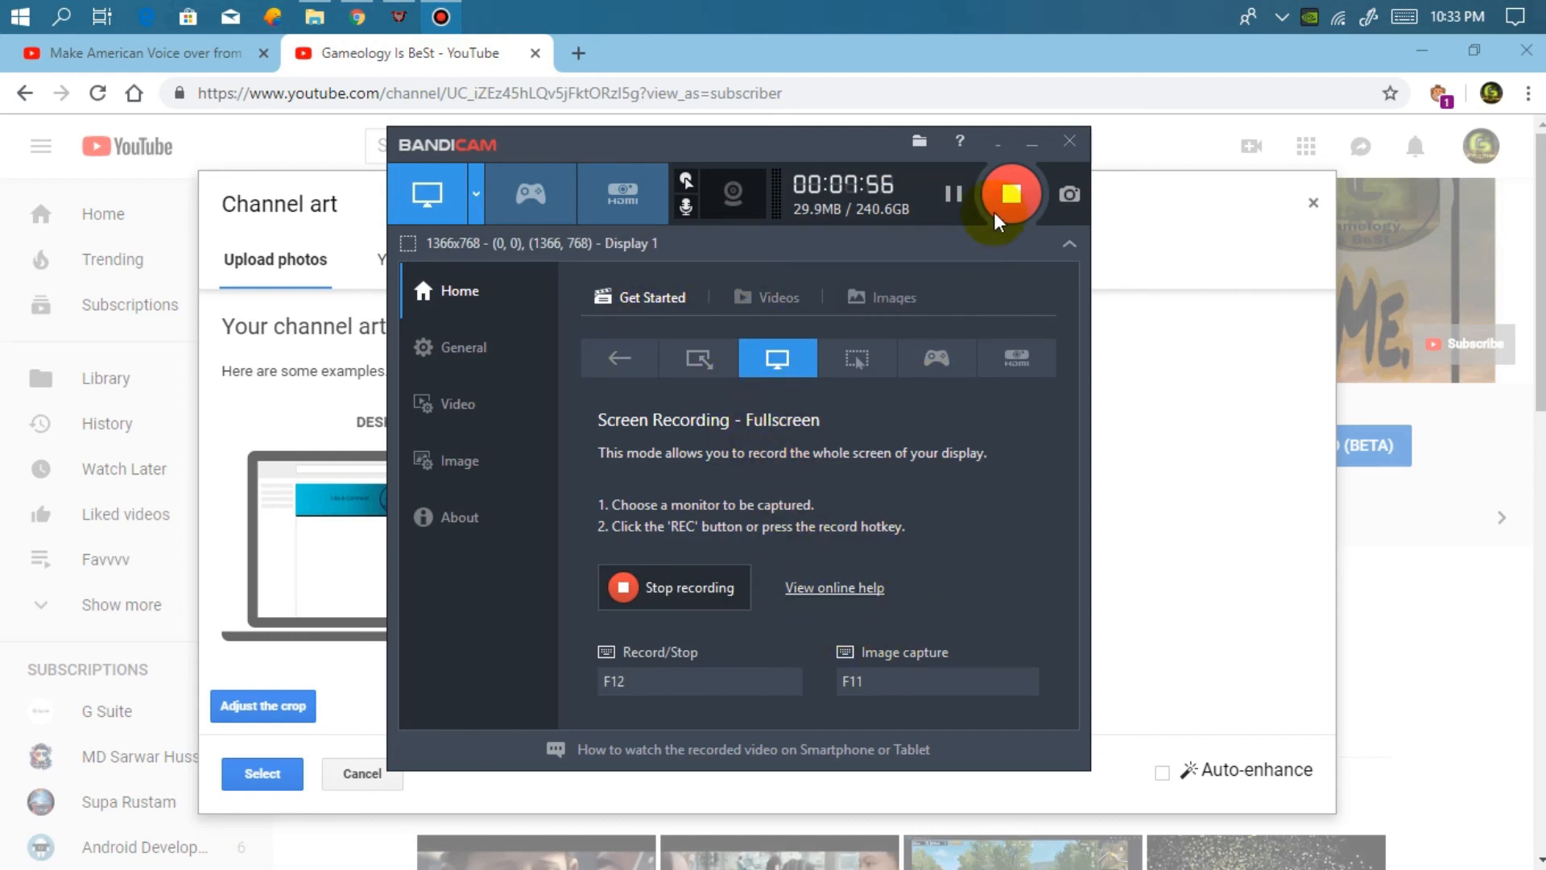
{"action": "left_click", "coordinate": [688, 187]}
{"action": "left_click", "coordinate": [990, 185]}
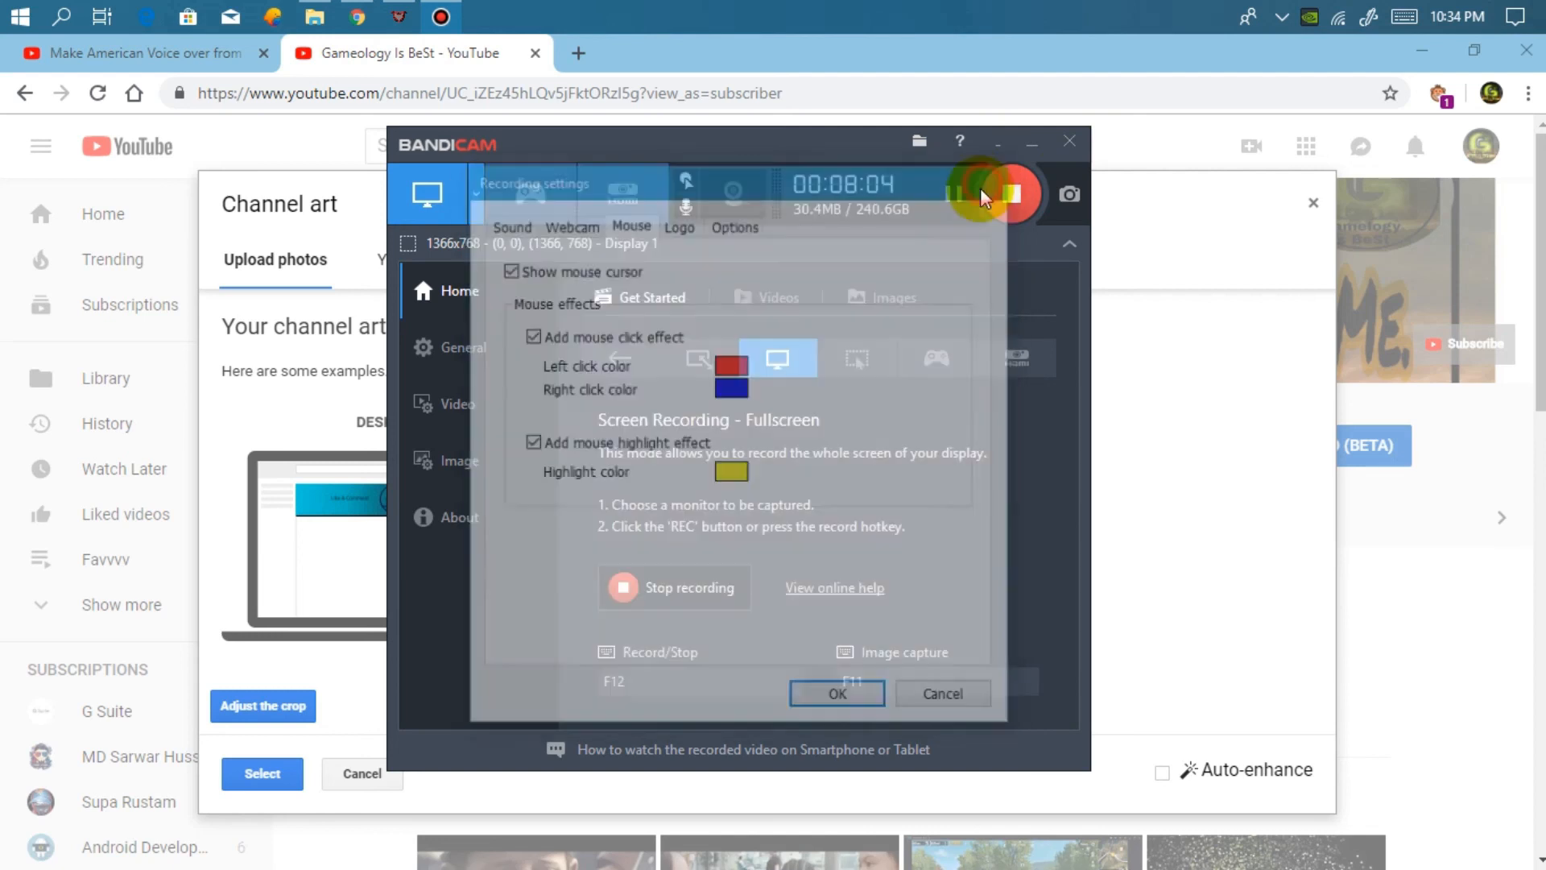
{"action": "left_click", "coordinate": [1029, 144]}
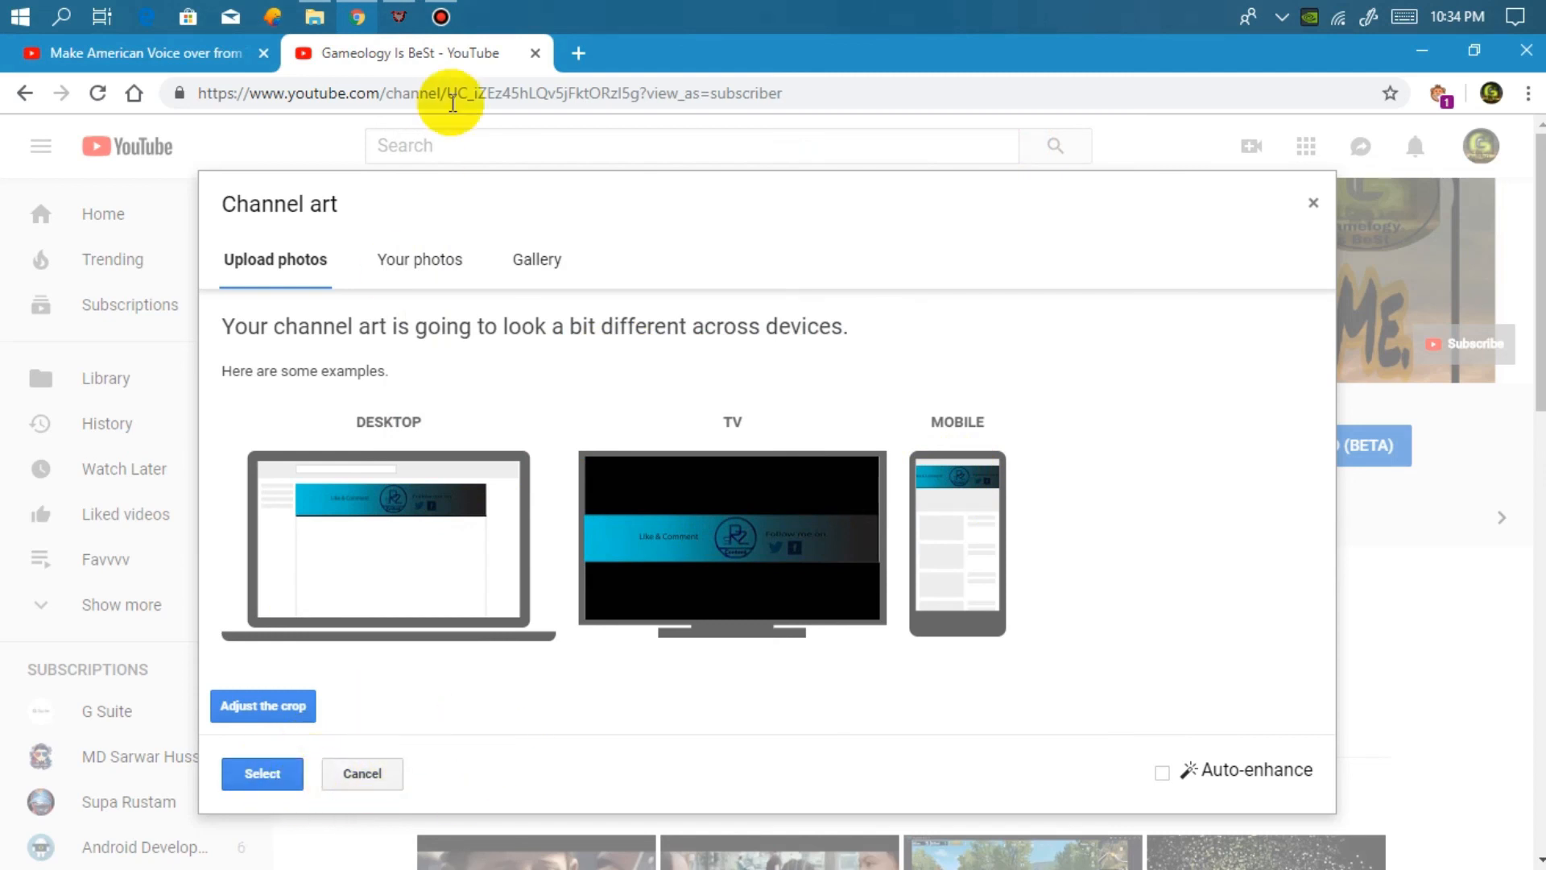
{"action": "left_click", "coordinate": [440, 17]}
{"action": "left_click", "coordinate": [671, 590]}
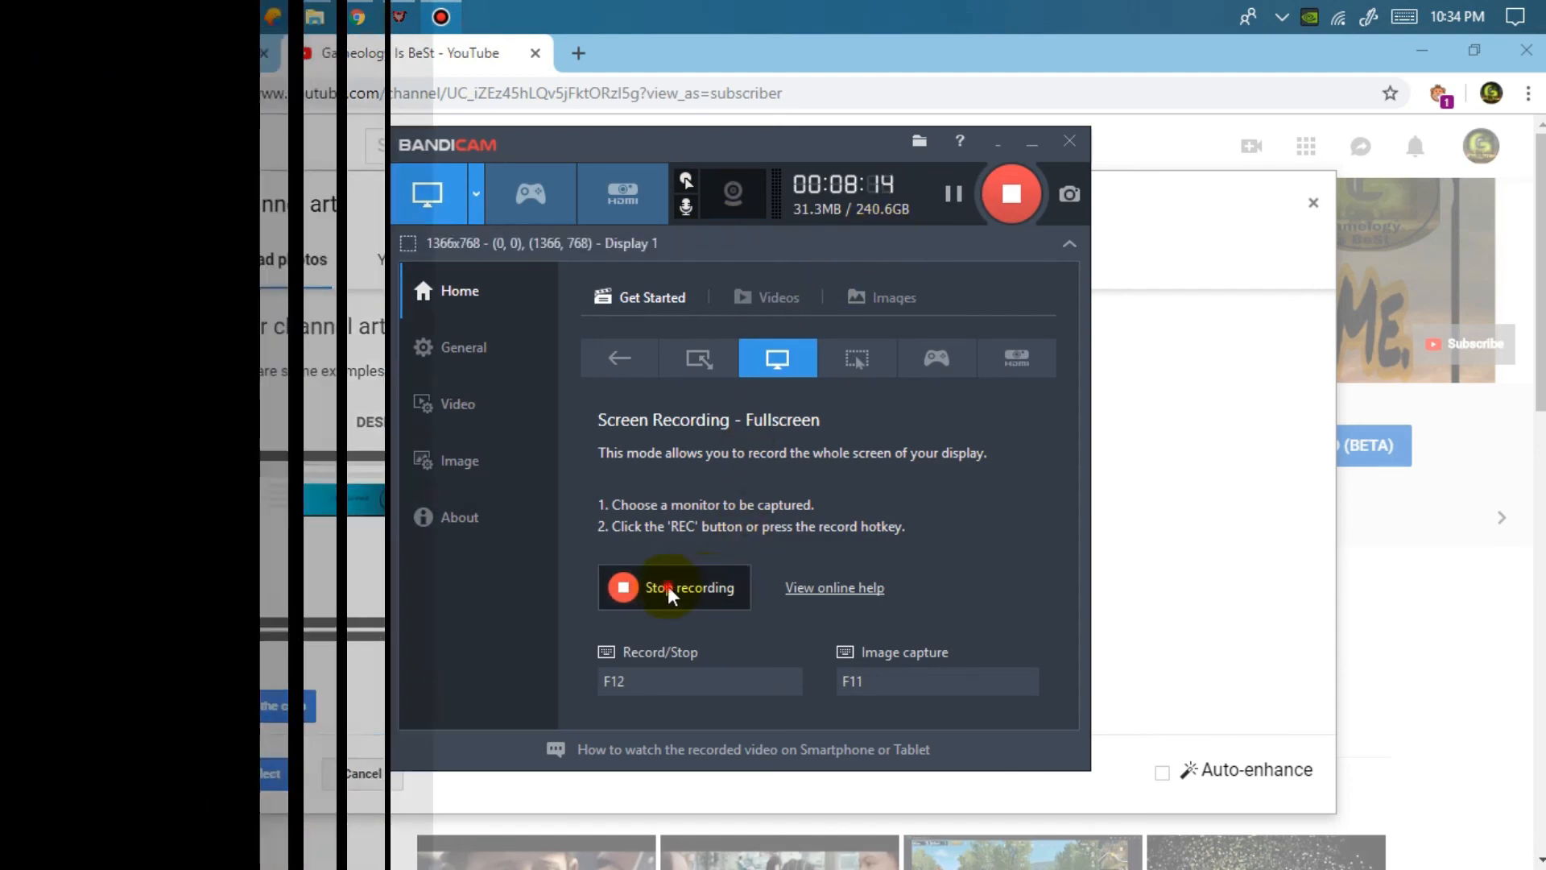